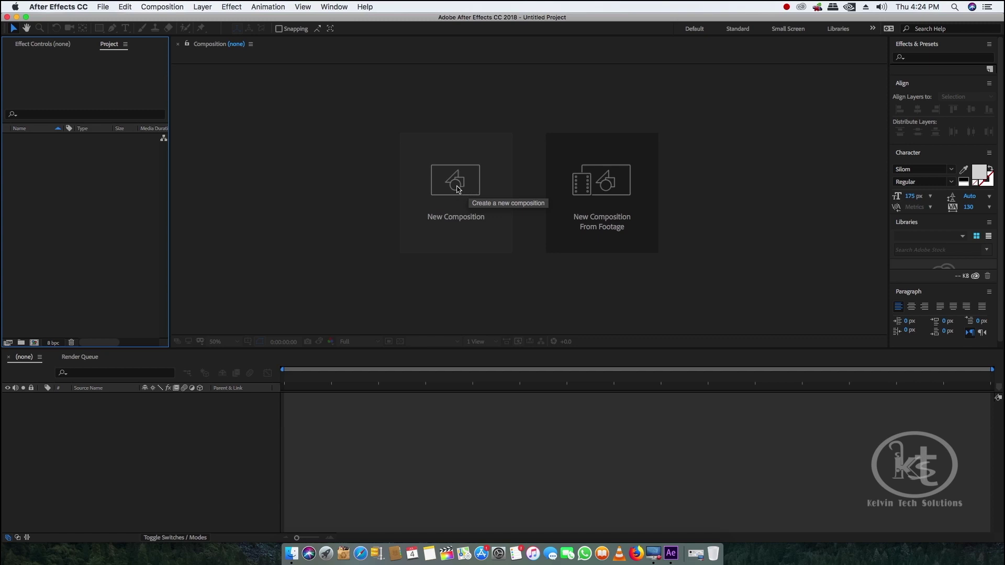
Step: Create a composition named Layout 01 with the HDTV 1080 29.97 preset and a duration of 0;00;30;00
left_click(457, 189)
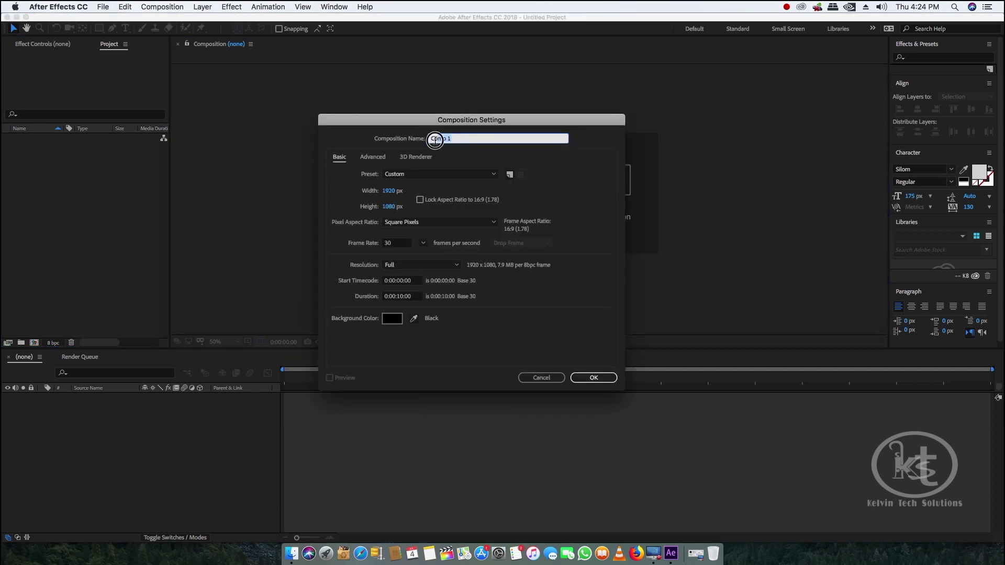
type("Layout")
left_click(493, 174)
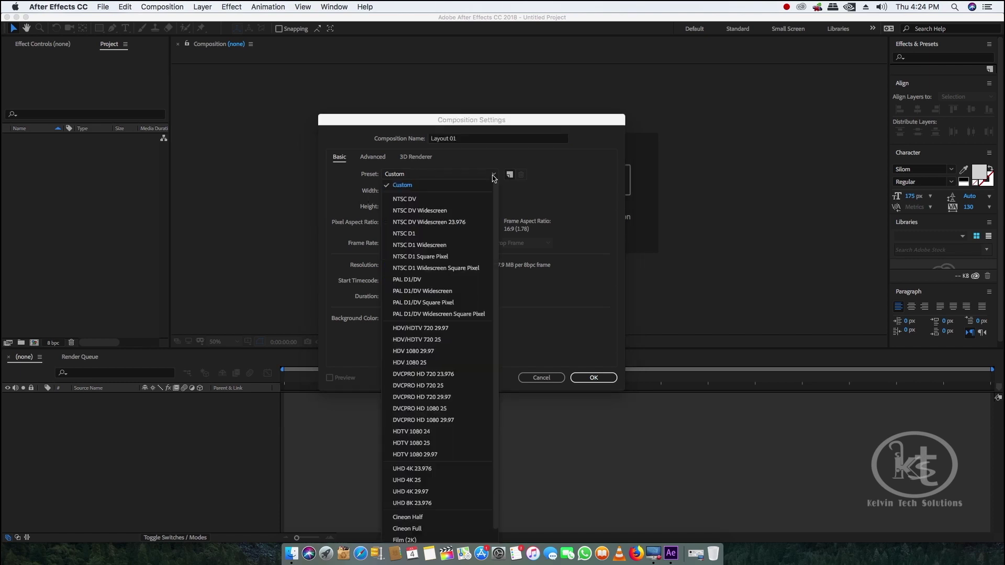
left_click(434, 456)
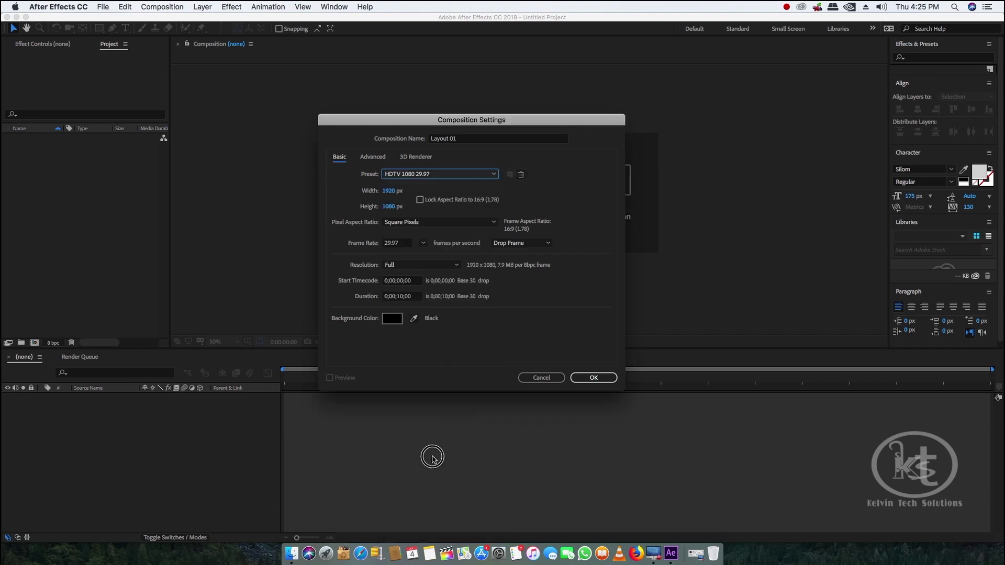
left_click(401, 296)
key("BackSpace")
type("3")
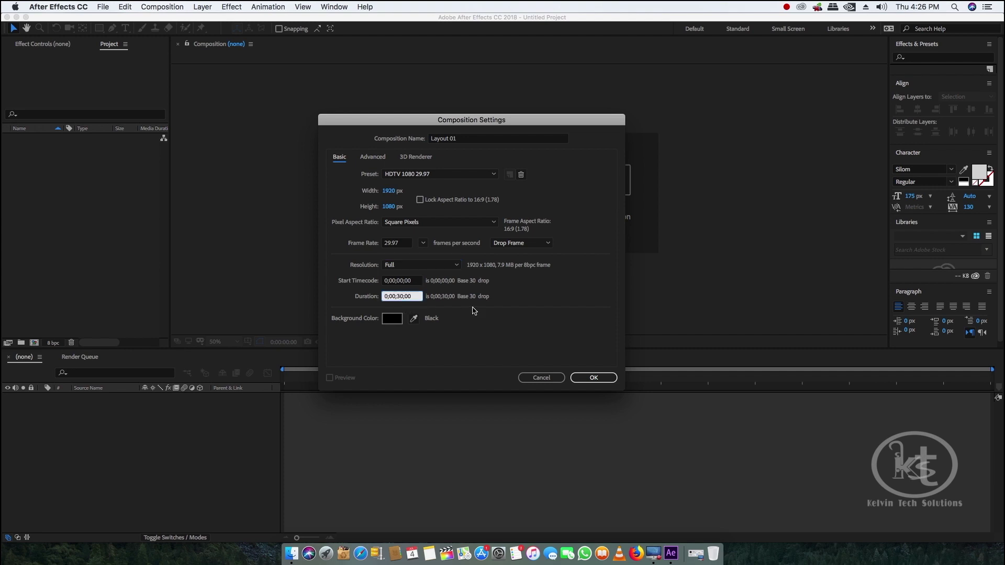
left_click(593, 379)
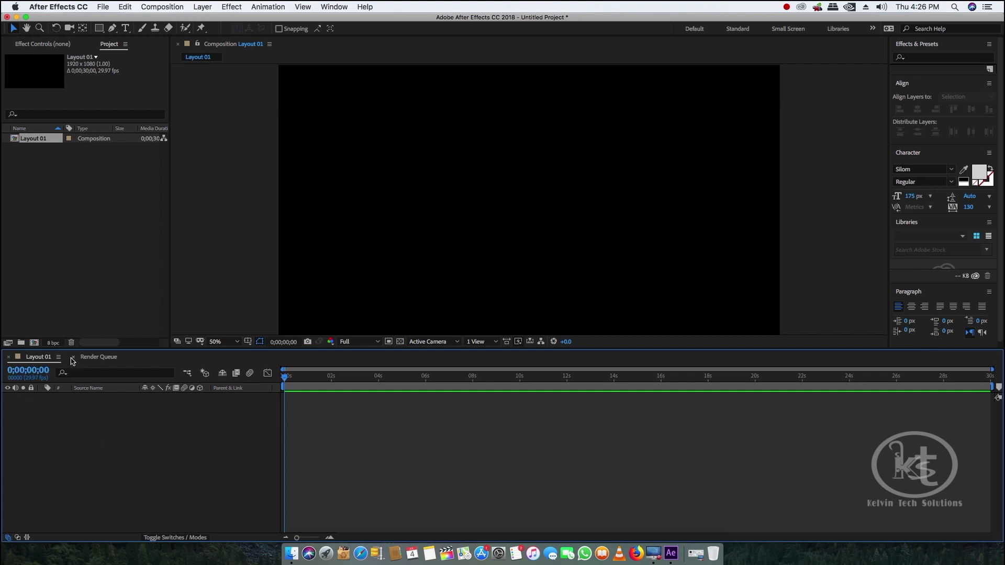
Step: Close the Render Queue and create a composition named BG with the same settings as Layout 01
left_click(74, 357)
left_click(32, 343)
type("BG")
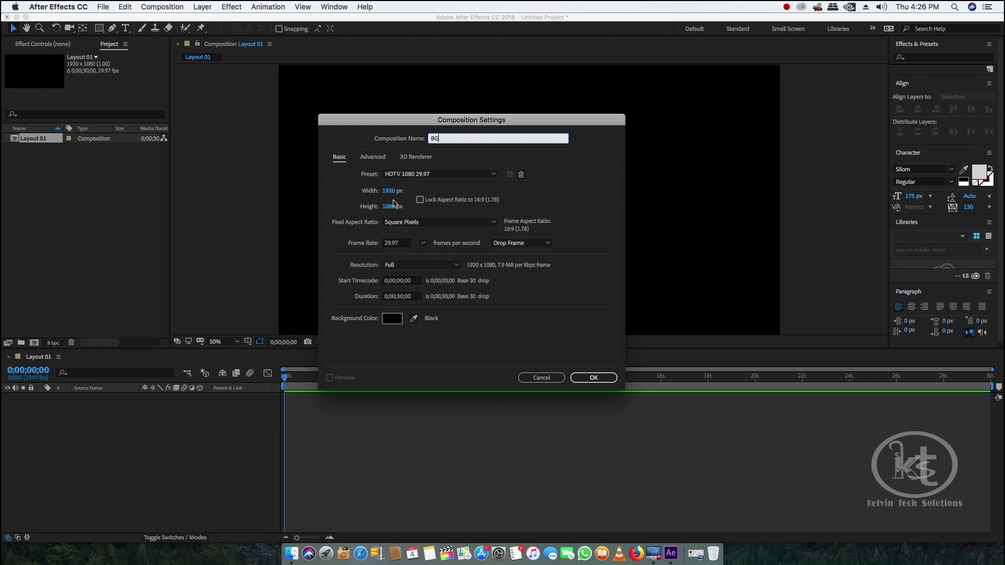
left_click(594, 378)
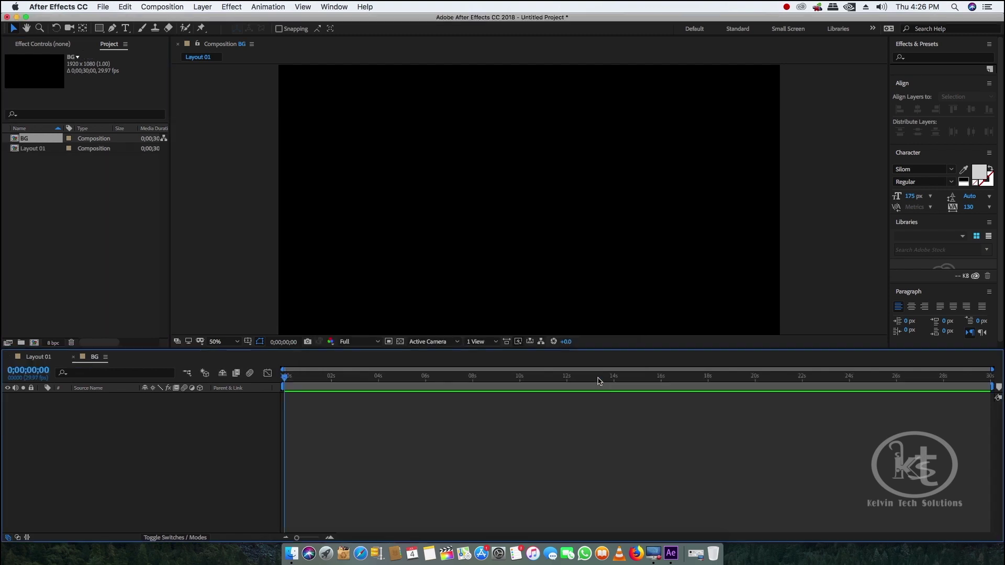
left_click(46, 361)
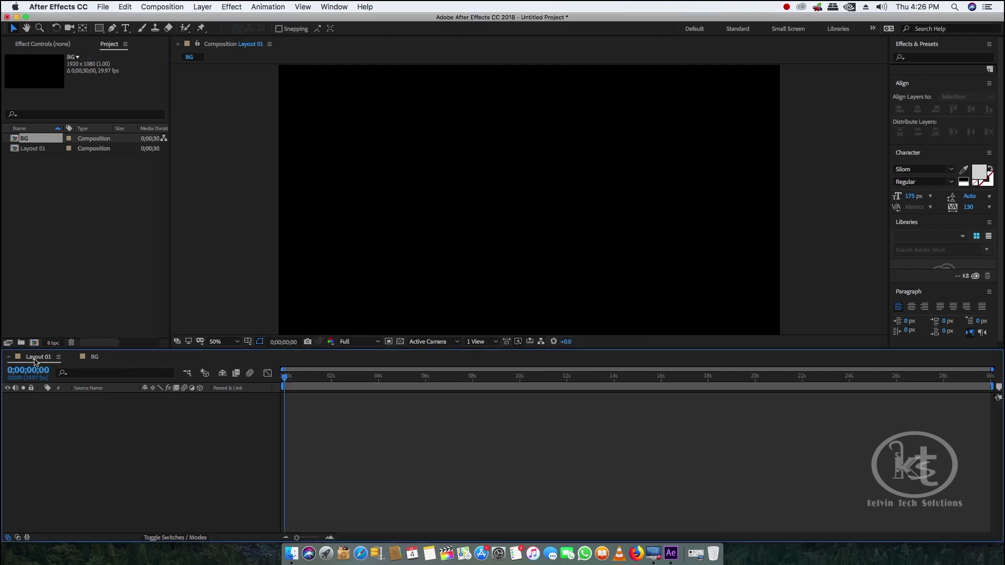
left_click(93, 360)
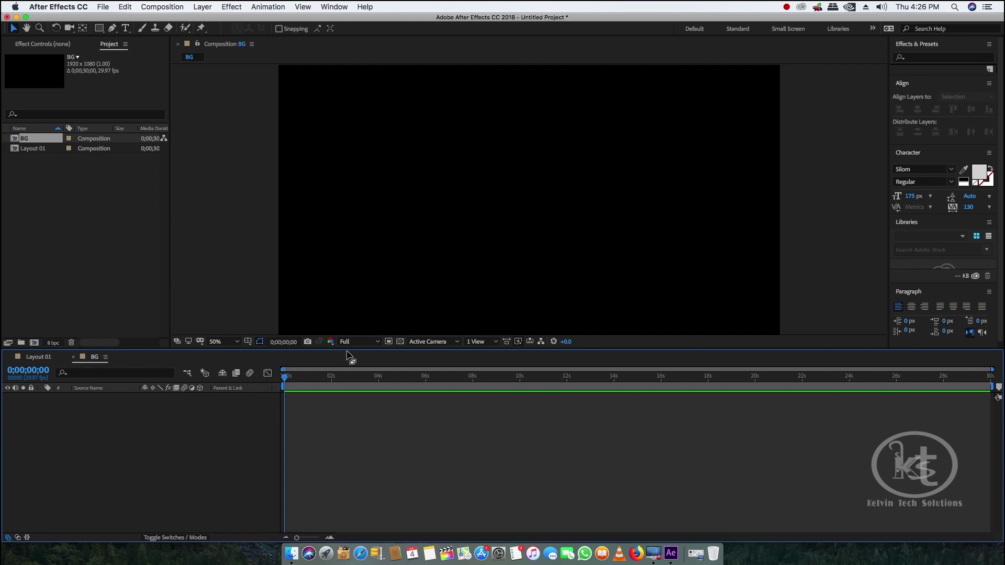
Step: Import Polaroid Frame.png into the project from the Images folder inside KTS on the B4TB drive
left_click(88, 200)
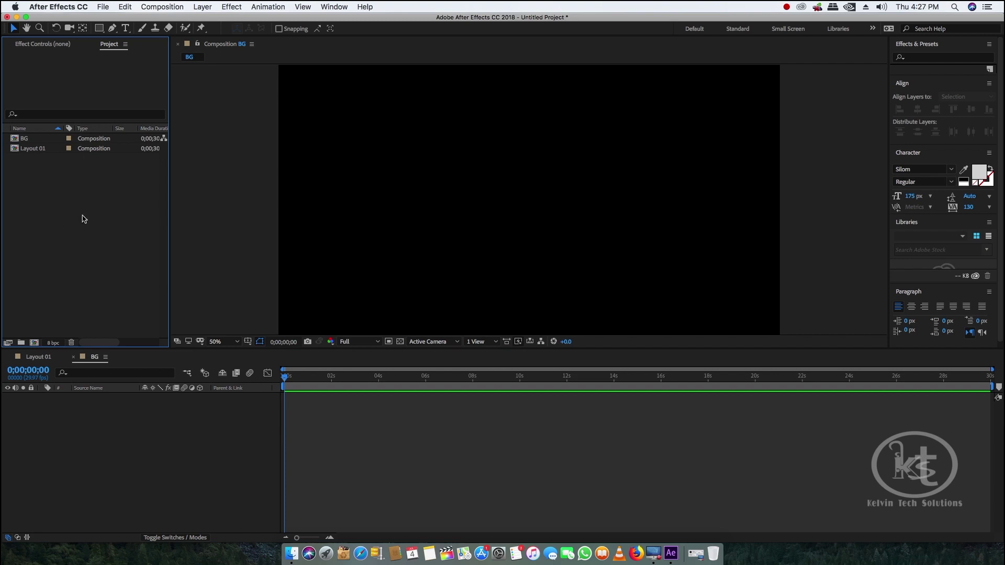
left_click(291, 553)
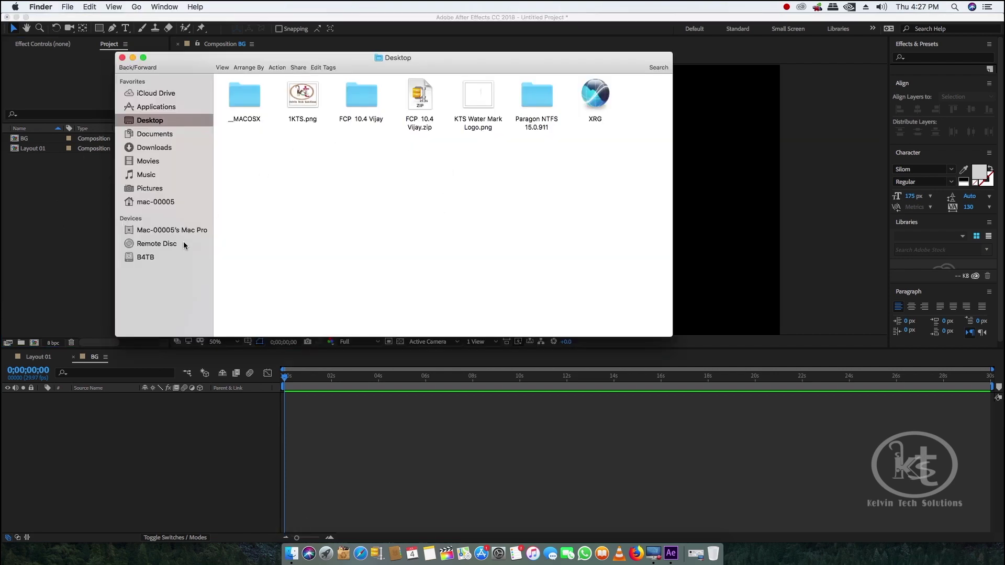
left_click(147, 257)
double_click(570, 156)
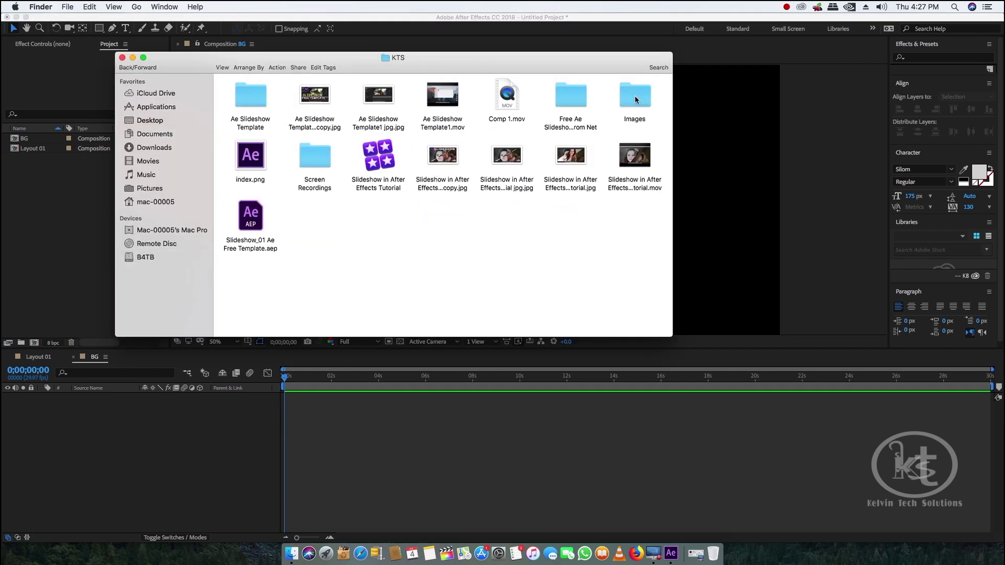
double_click(634, 95)
left_click_drag(459, 60, 630, 45)
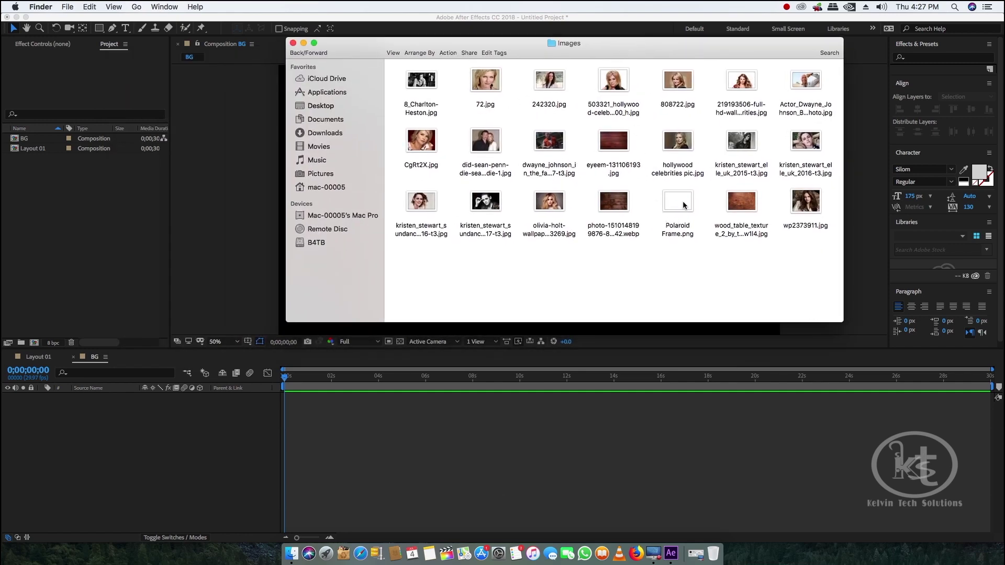
left_click_drag(683, 205, 42, 196)
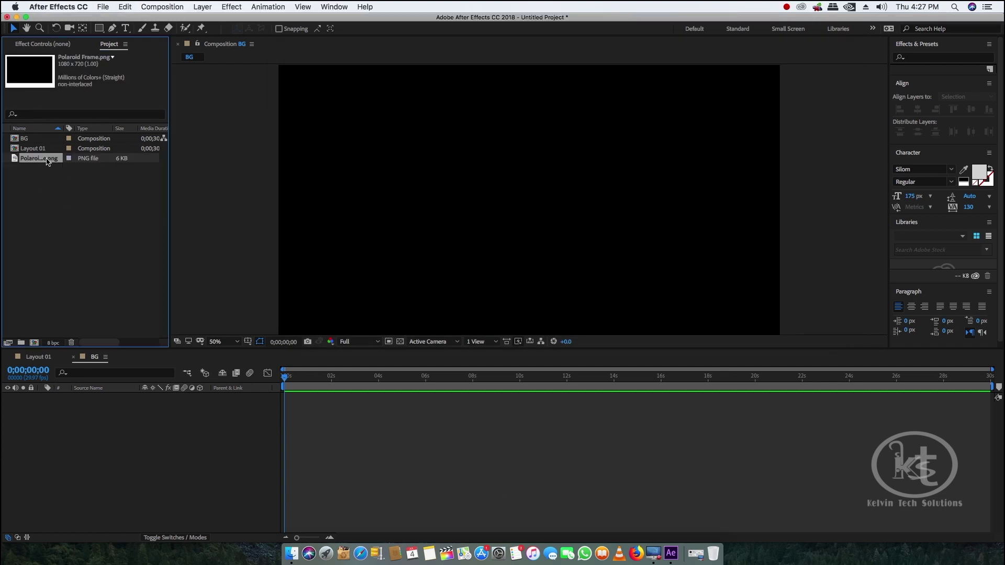
Step: Import the wood table texture JPG from the same Images folder into the project
left_click(291, 553)
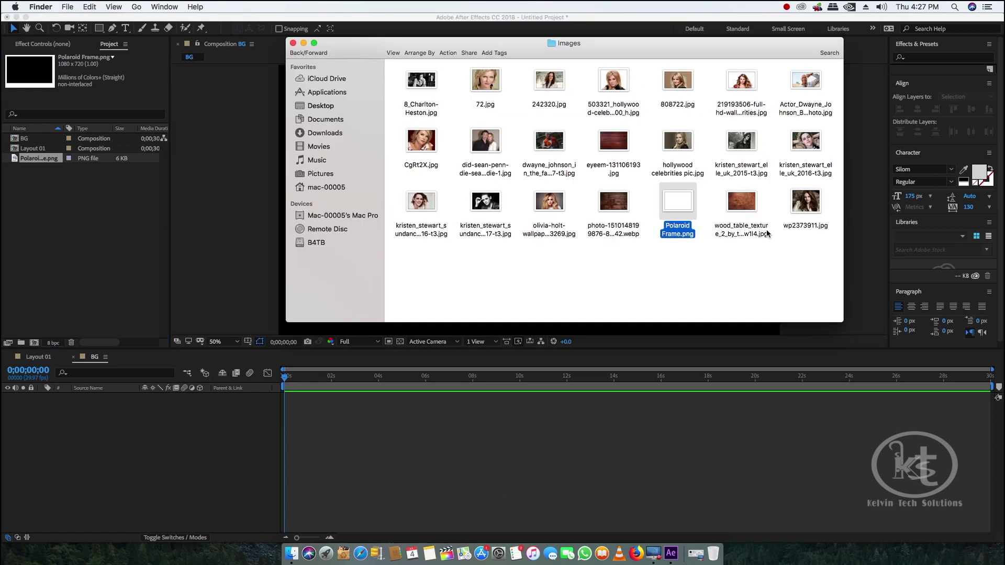
left_click(746, 208)
left_click_drag(748, 205, 84, 204)
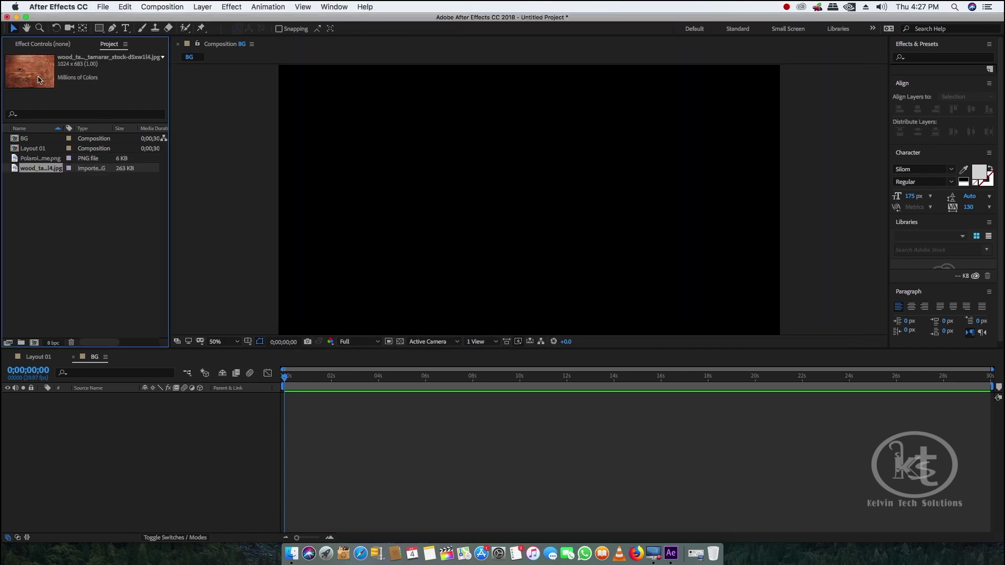
Step: Import the seven celebrity photos, including 72.jpg, from the Images folder and add a project folder named Images
left_click(291, 554)
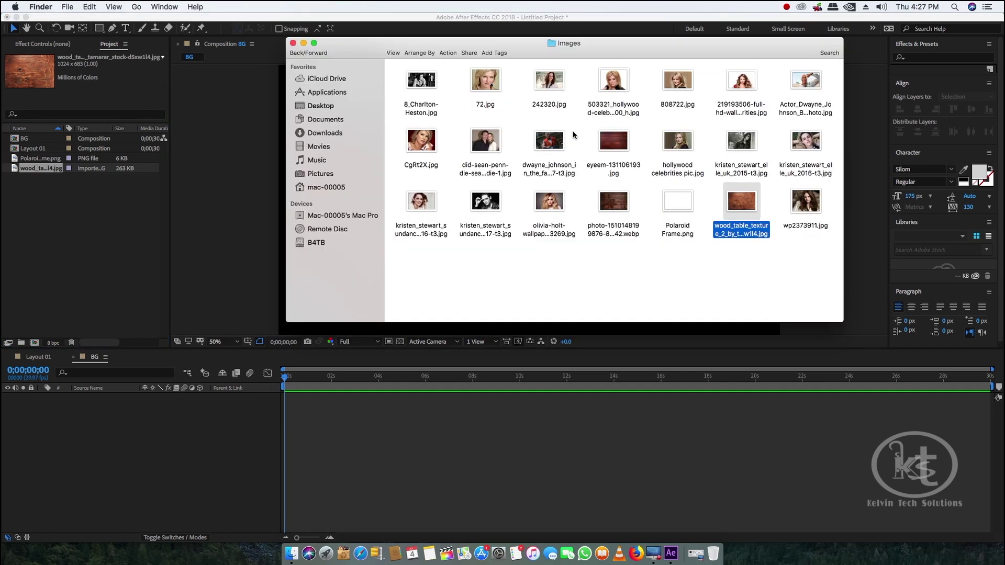
left_click(428, 85)
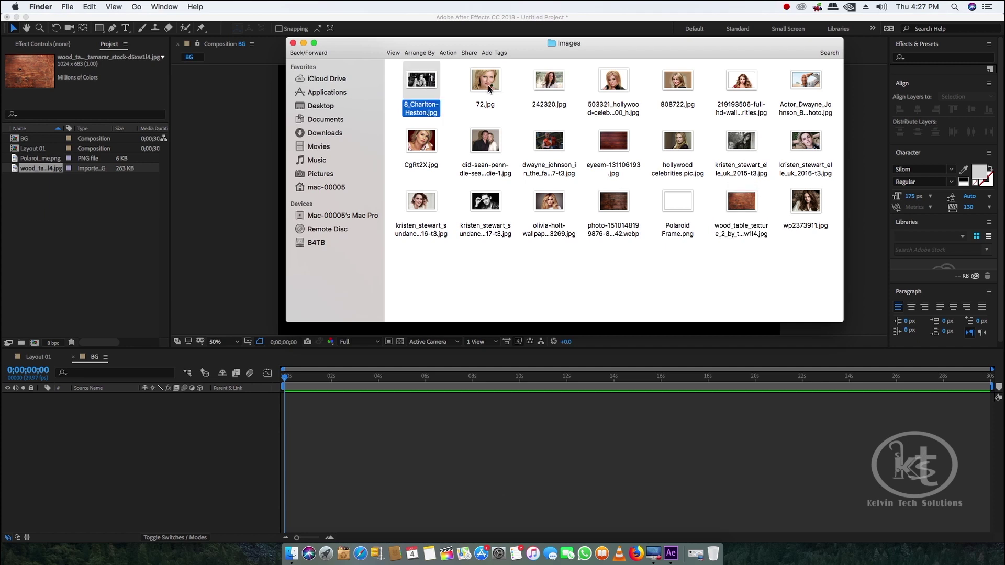
left_click(486, 85, "super")
left_click(557, 86, "super")
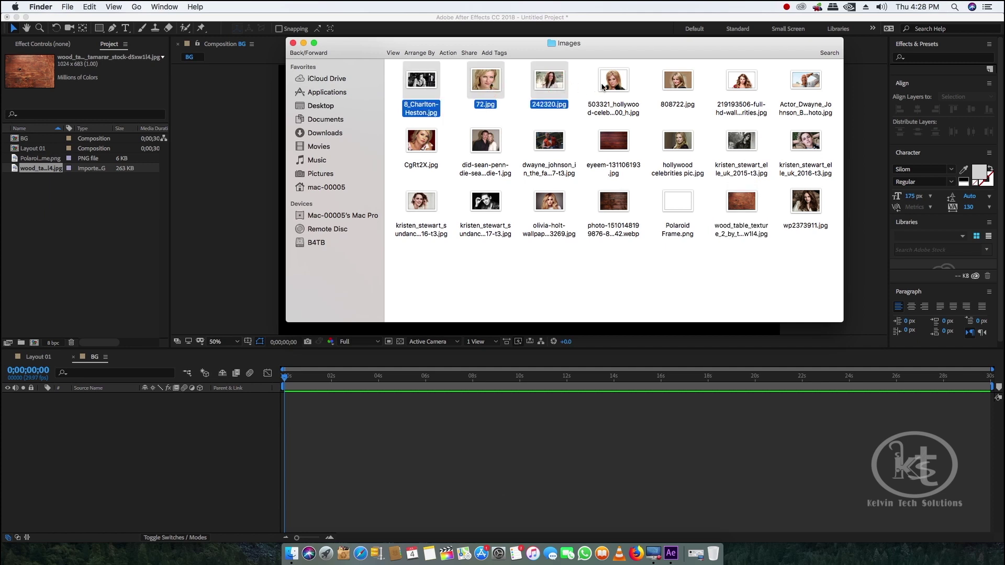
left_click(557, 88, "super")
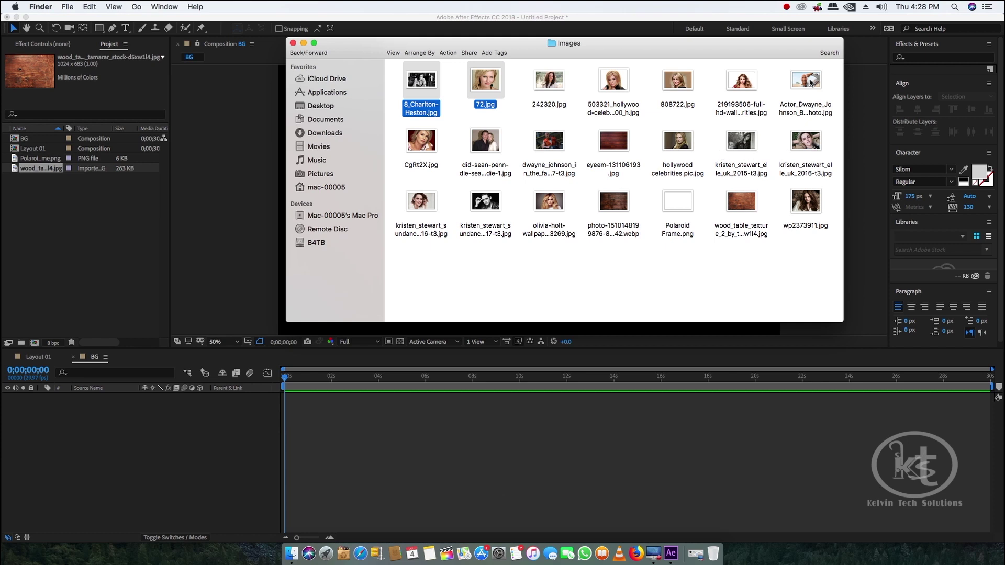
left_click(810, 81, "super")
left_click(491, 148, "shift")
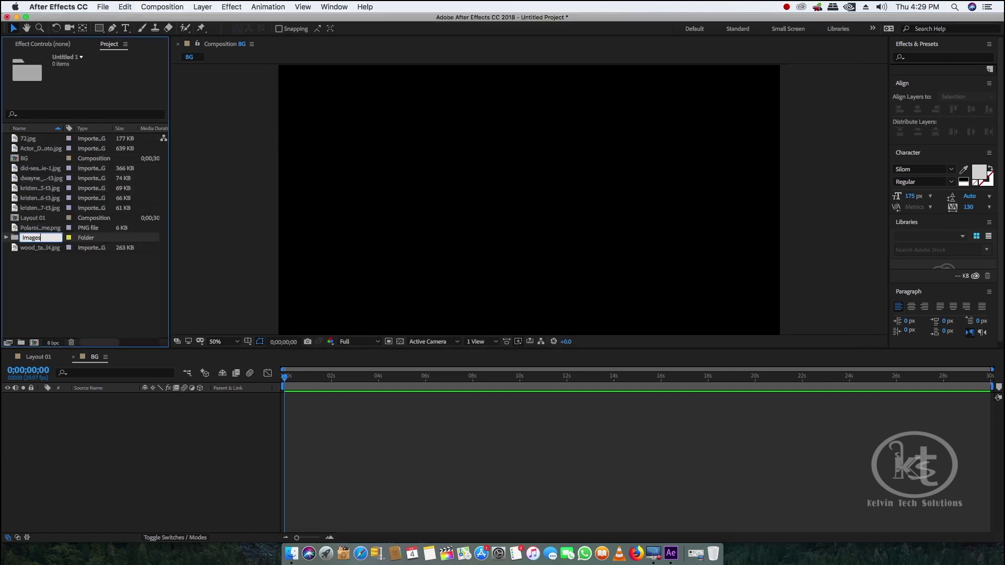
left_click(36, 272)
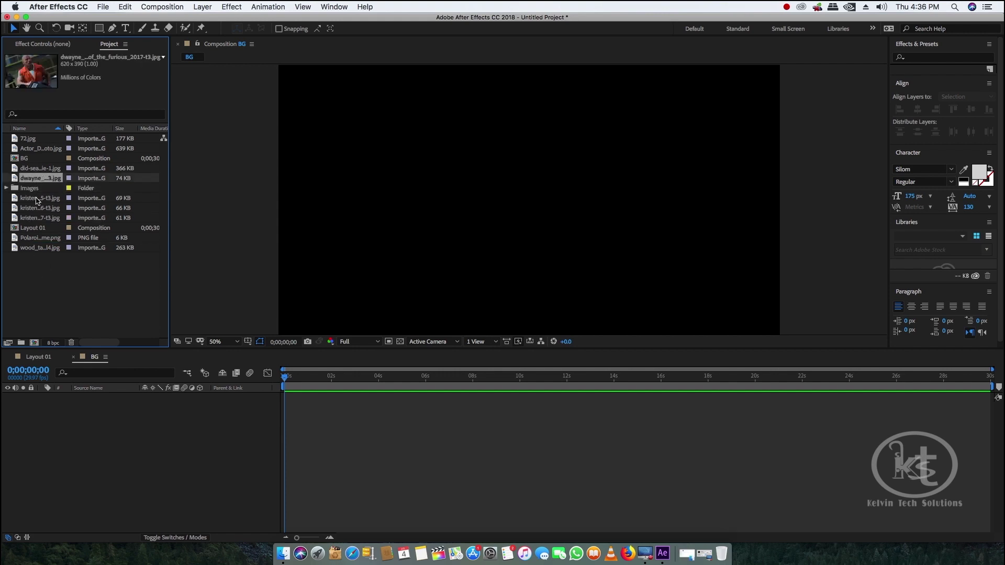
left_click(37, 201)
left_click(37, 208)
left_click(42, 238)
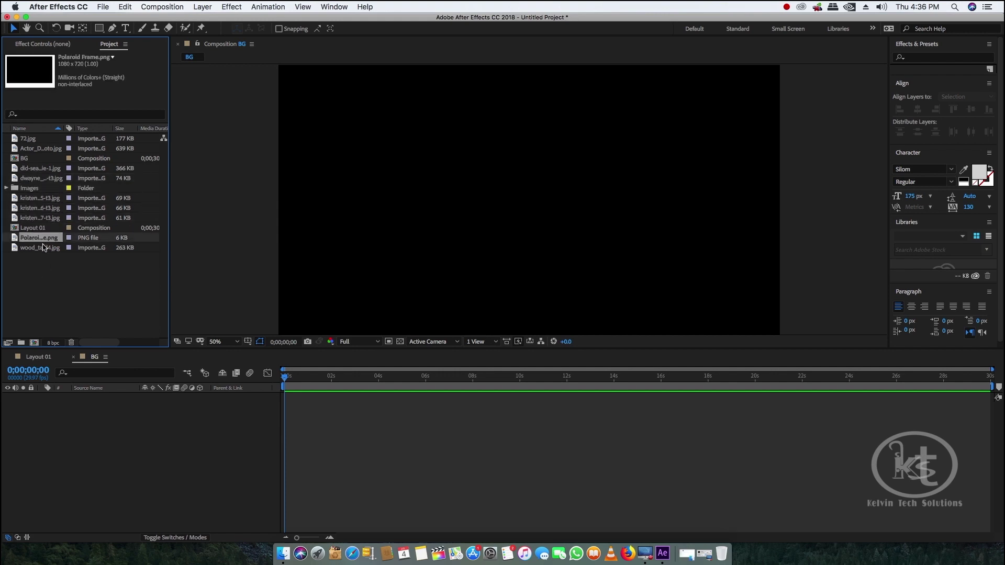
left_click(42, 248)
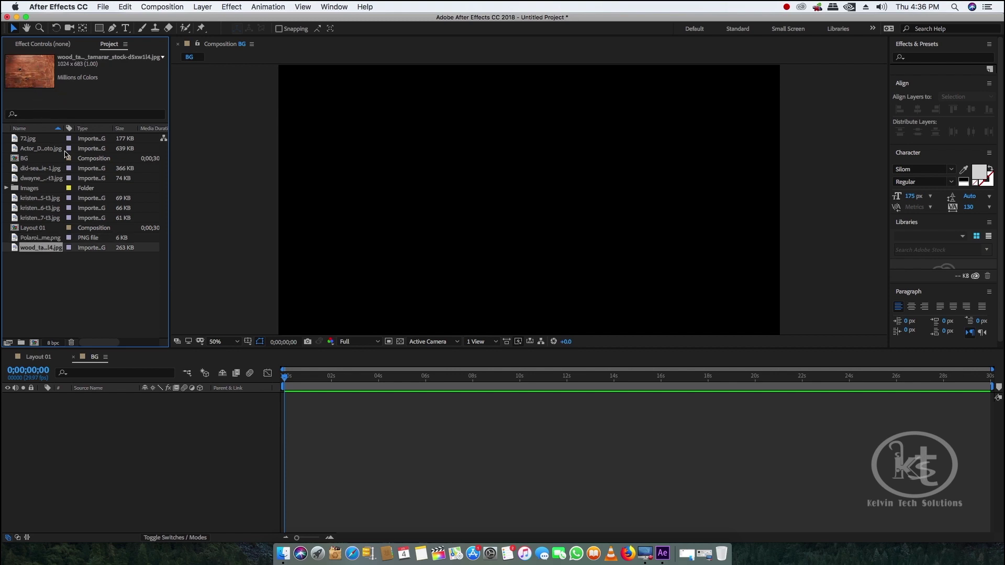
left_click(51, 239)
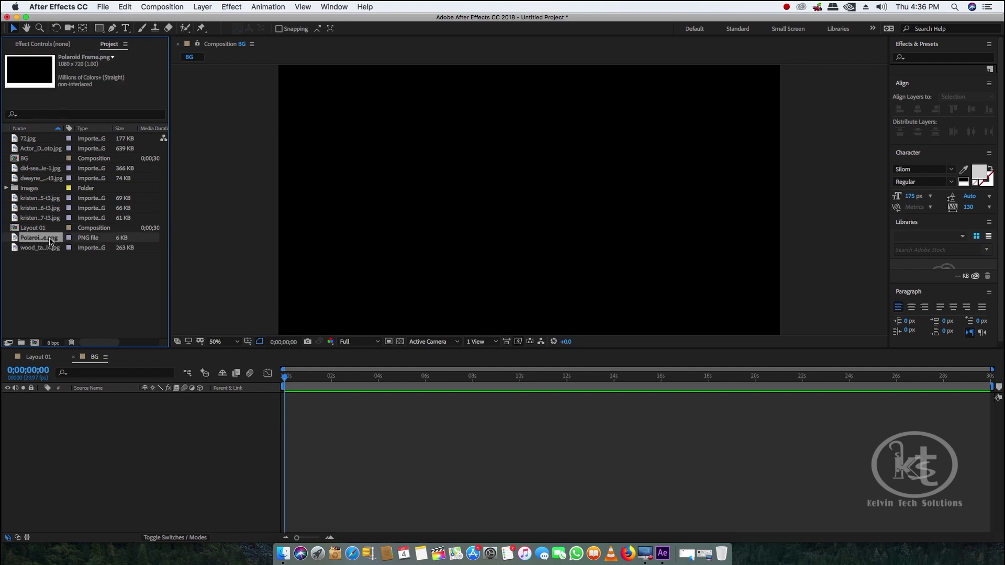
Step: Select the seven imported celebrity photos and add a second project folder named Images
left_click(46, 217)
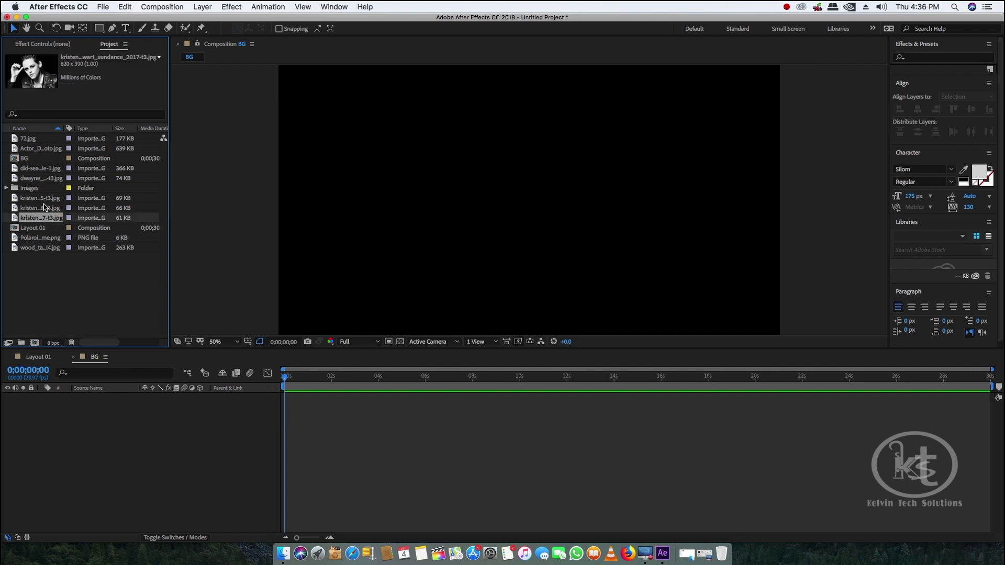
left_click(44, 208, "super")
left_click(42, 197, "super")
left_click(42, 177, "super")
left_click(42, 168, "super")
left_click(41, 148, "super")
left_click(31, 138, "super")
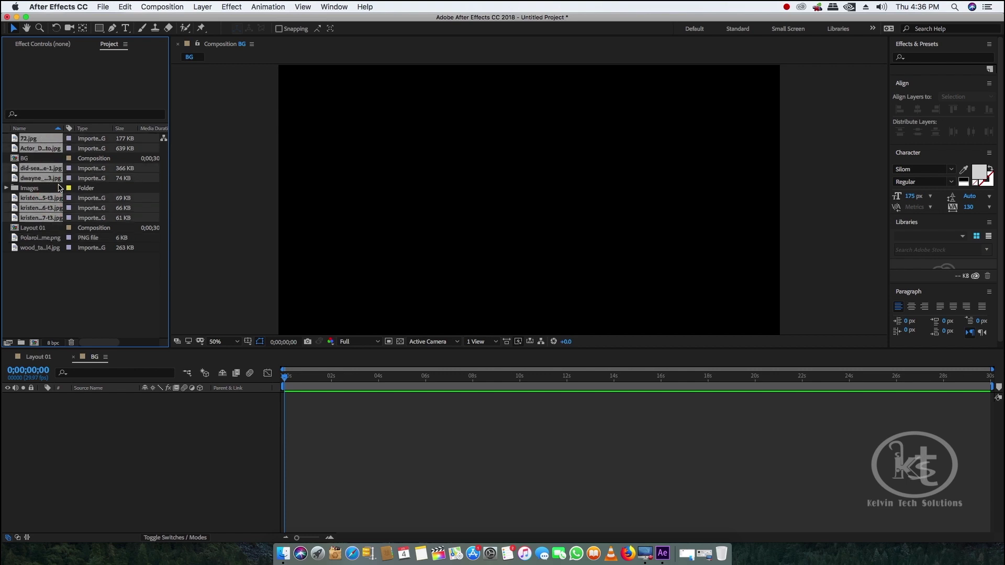
left_click(21, 343)
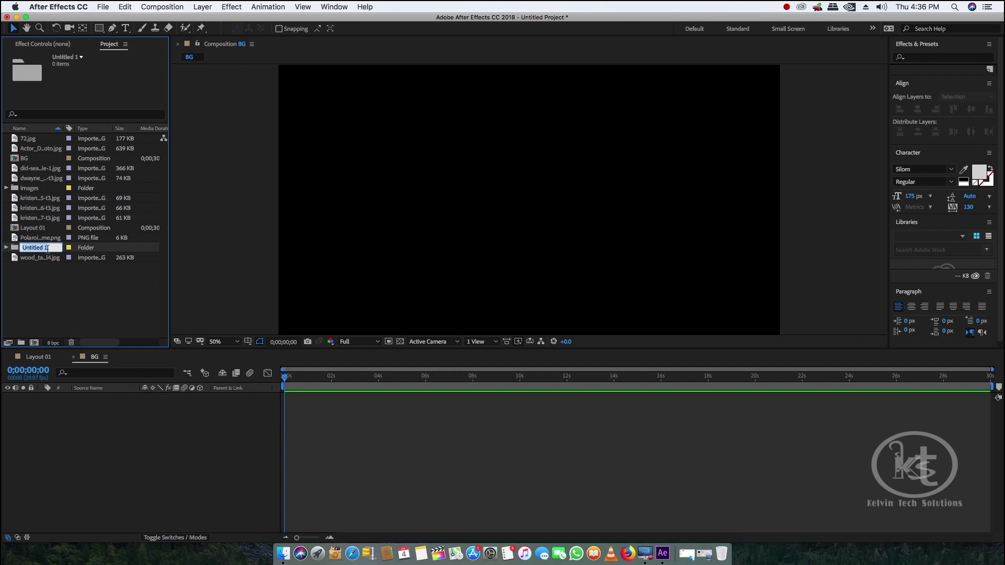
type("Images")
left_click(37, 272)
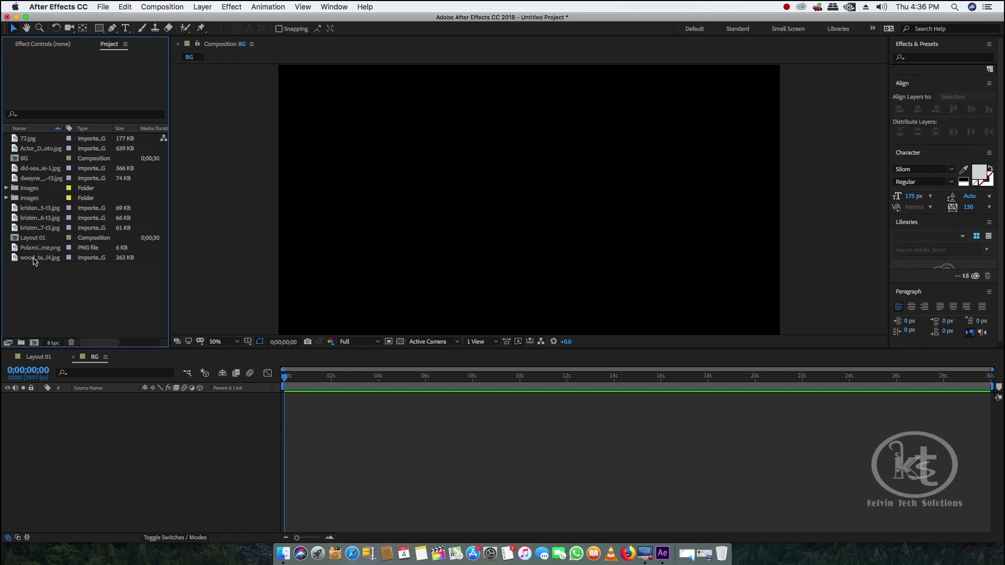
Step: Move the seven imported celebrity photos into the second Images folder, leaving out the frame and wood texture
left_click(33, 259)
left_click(43, 229)
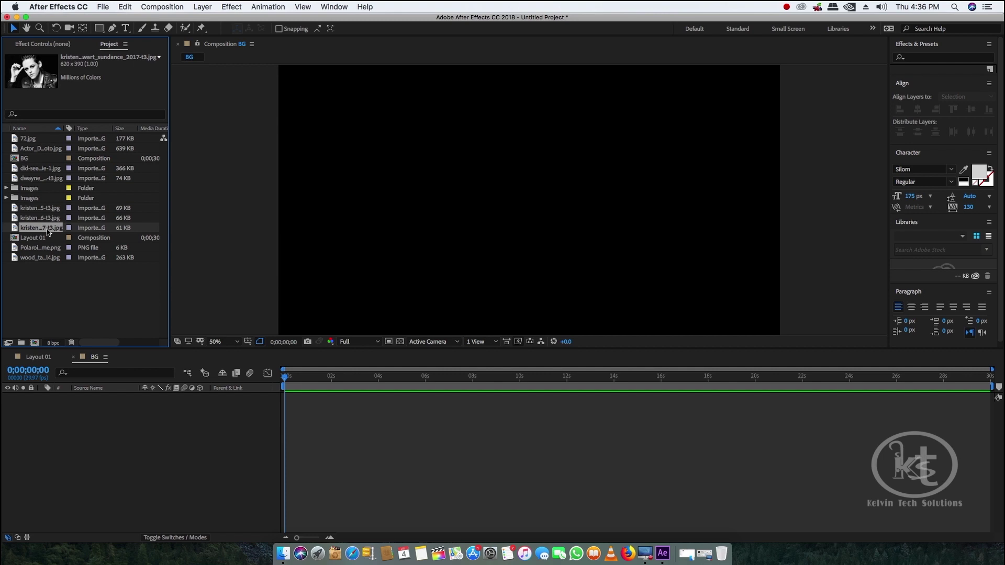
left_click(46, 217, "super")
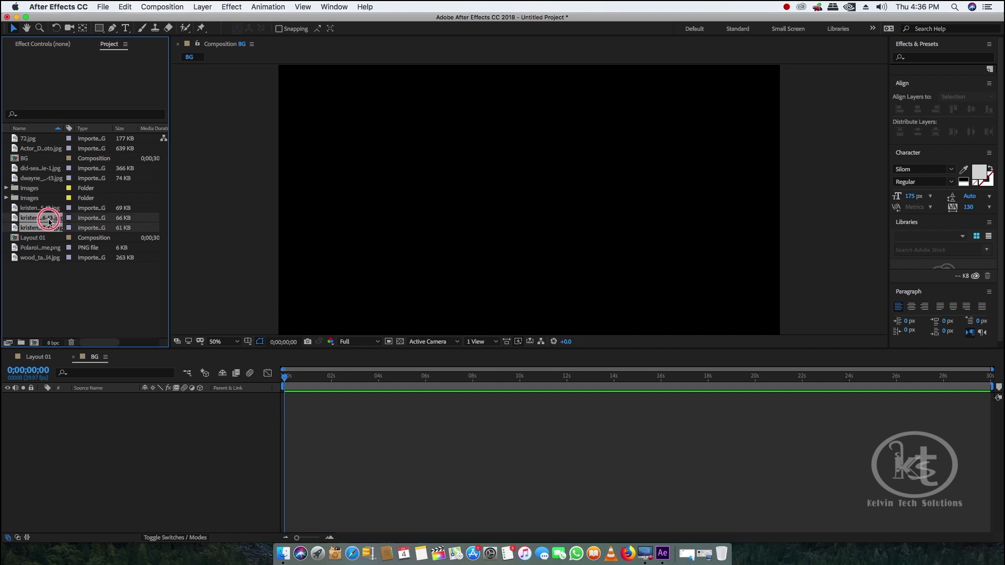
left_click(47, 209, "super")
left_click(50, 178, "super")
left_click(49, 168, "super")
left_click(46, 149, "super")
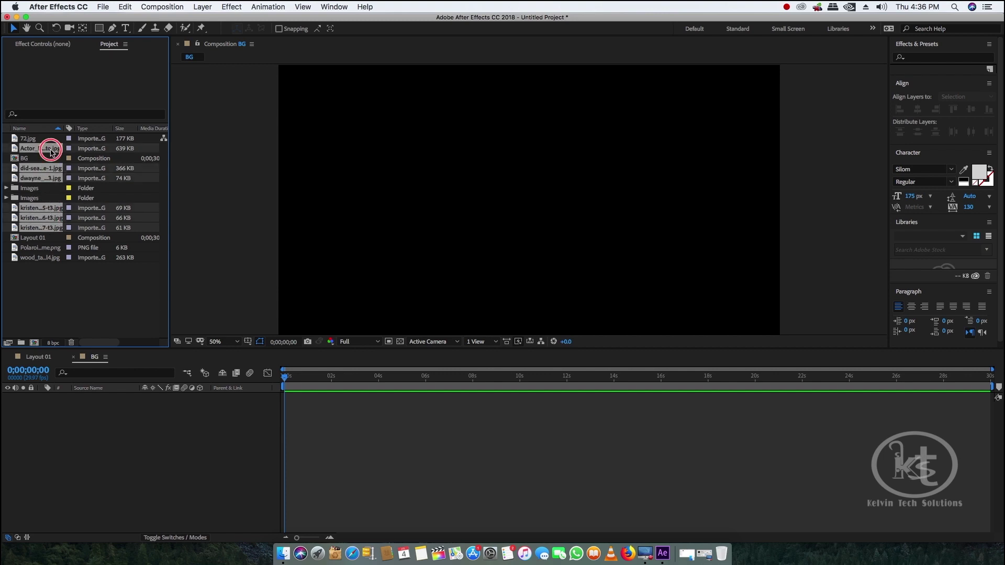
left_click(48, 139, "super")
left_click_drag(43, 151, 40, 199)
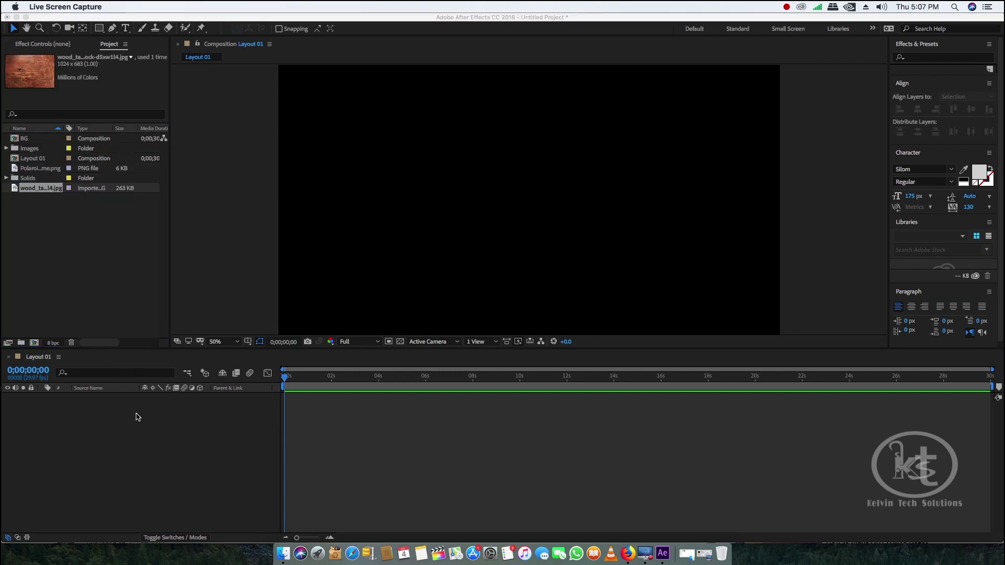
Step: Create another composition named BG, keeping the HDTV 1080 29.97 preset and 30-second duration
left_click(34, 343)
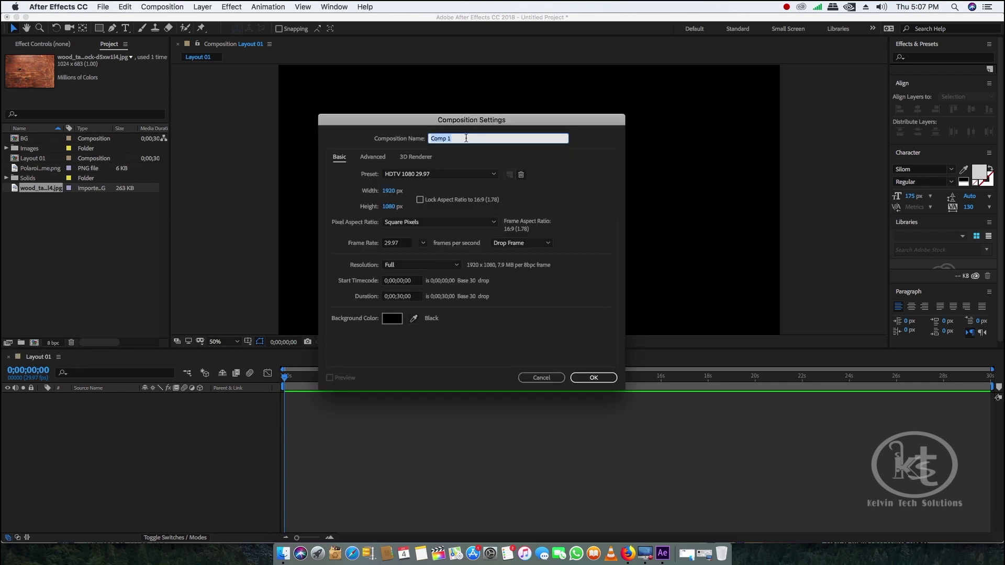
type("BG")
left_click(594, 381)
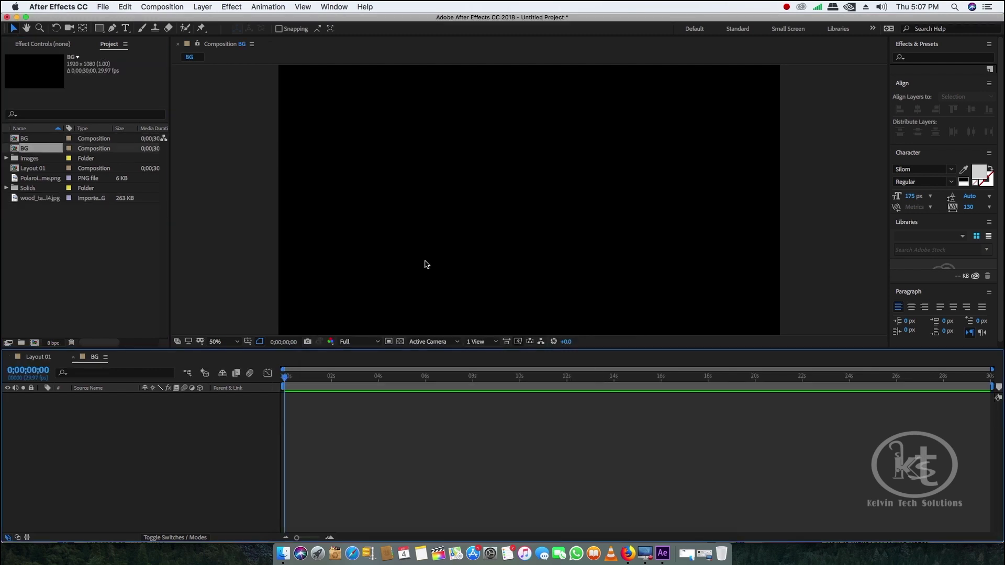
Step: Add the wood table texture image as a layer in the BG composition
left_click(38, 358)
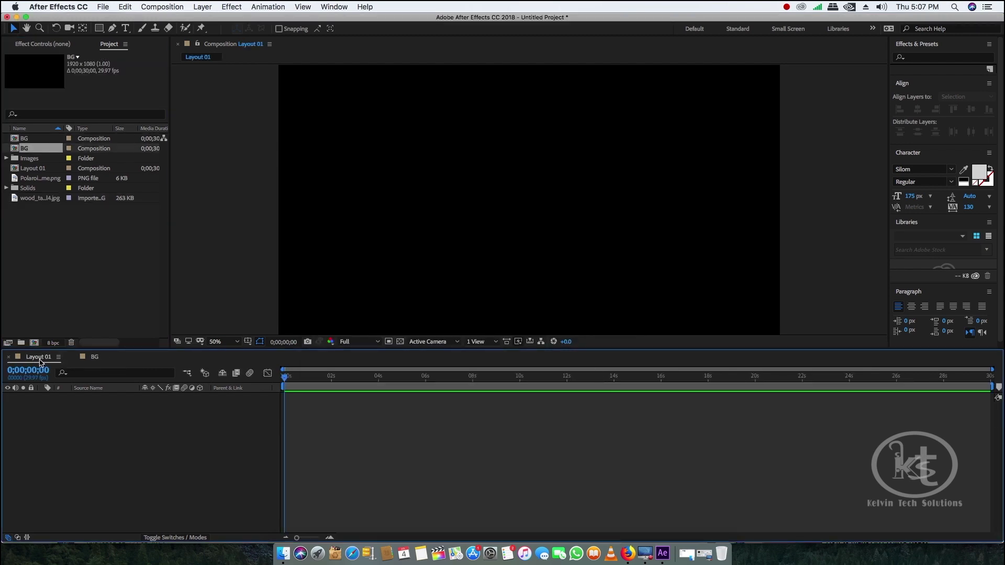
left_click(95, 359)
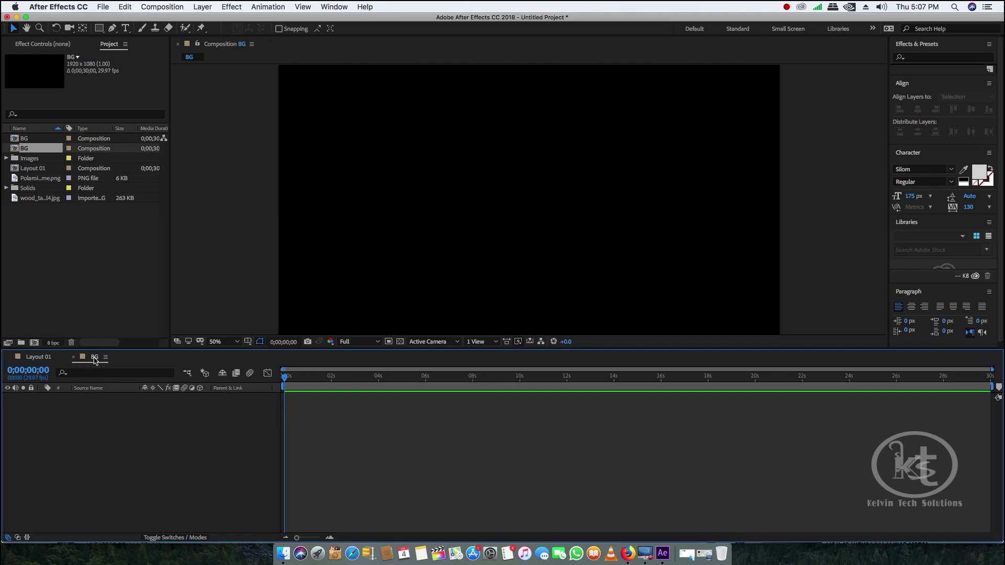
left_click(81, 262)
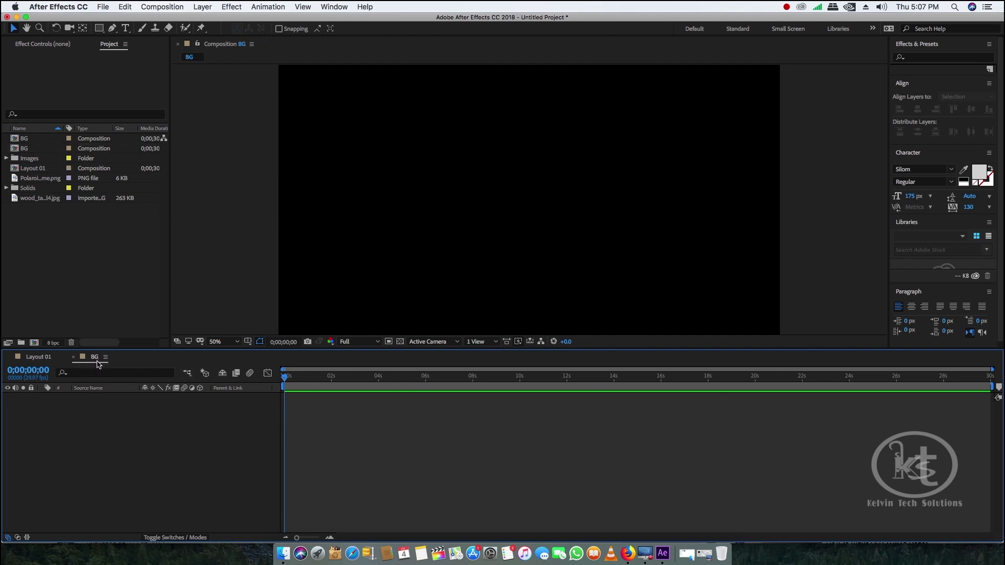
left_click(41, 198)
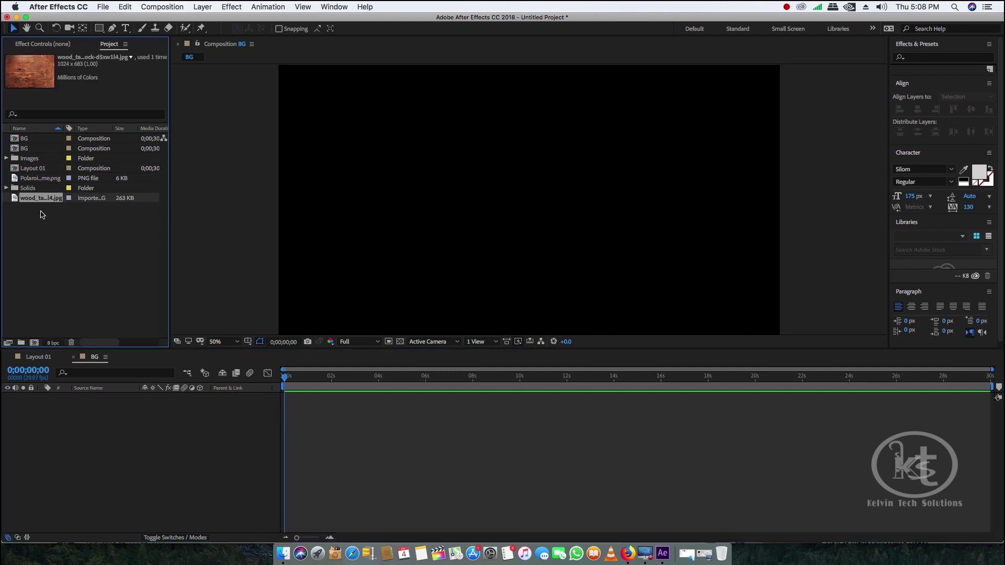
left_click_drag(41, 200, 91, 430)
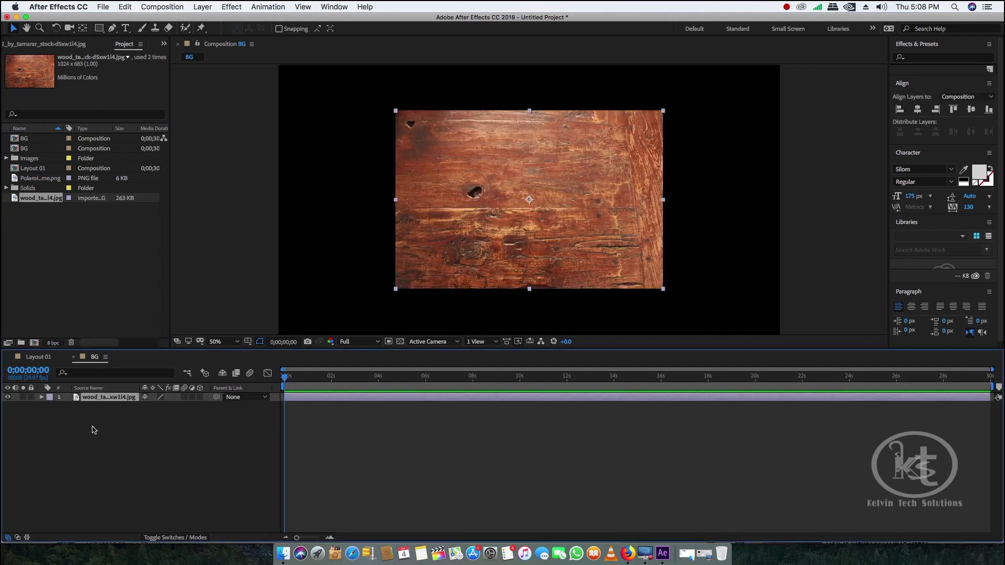
Step: Scale the wood texture layer up and stretch it so it fills the whole BG frame
left_click(222, 341)
left_click(225, 434)
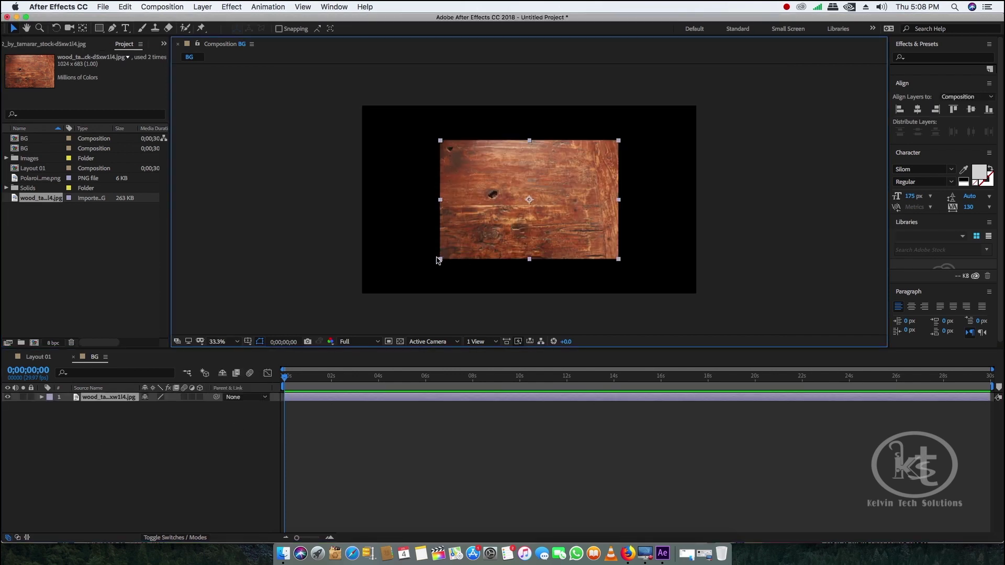
left_click_drag(440, 260, 361, 298)
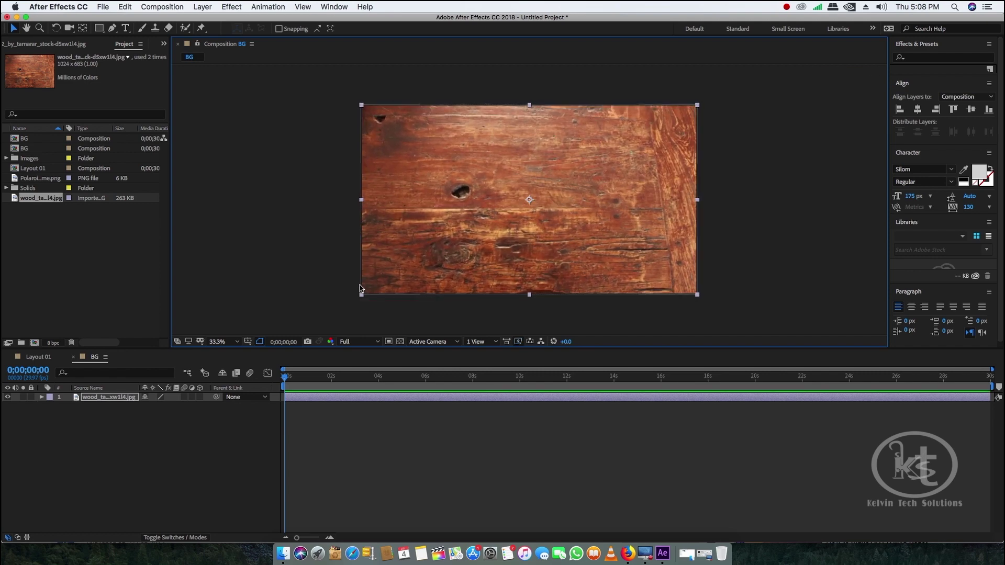
Step: Apply the Sharpen effect to the wood texture layer with a Sharpen Amount of 14
left_click(113, 407)
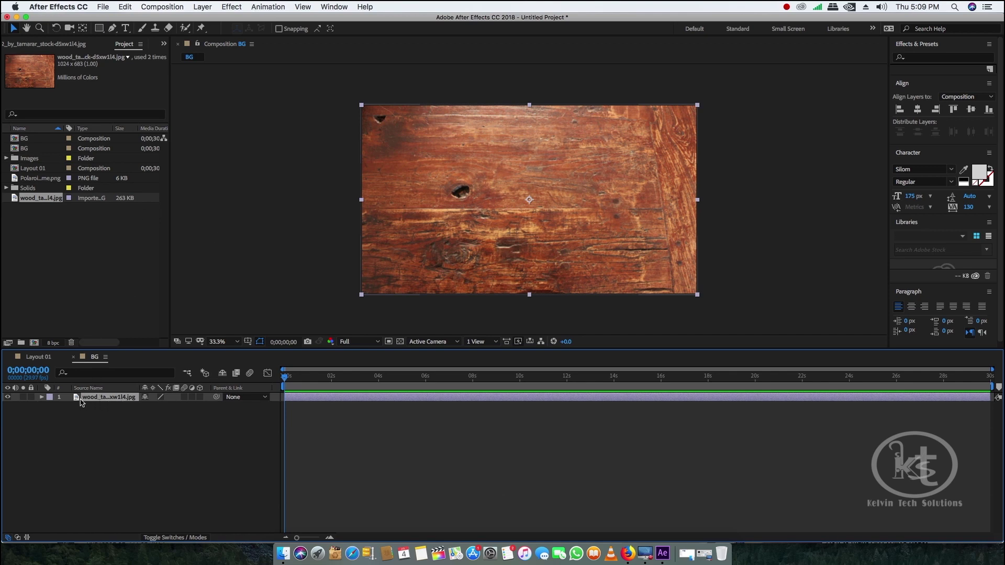
left_click(241, 8)
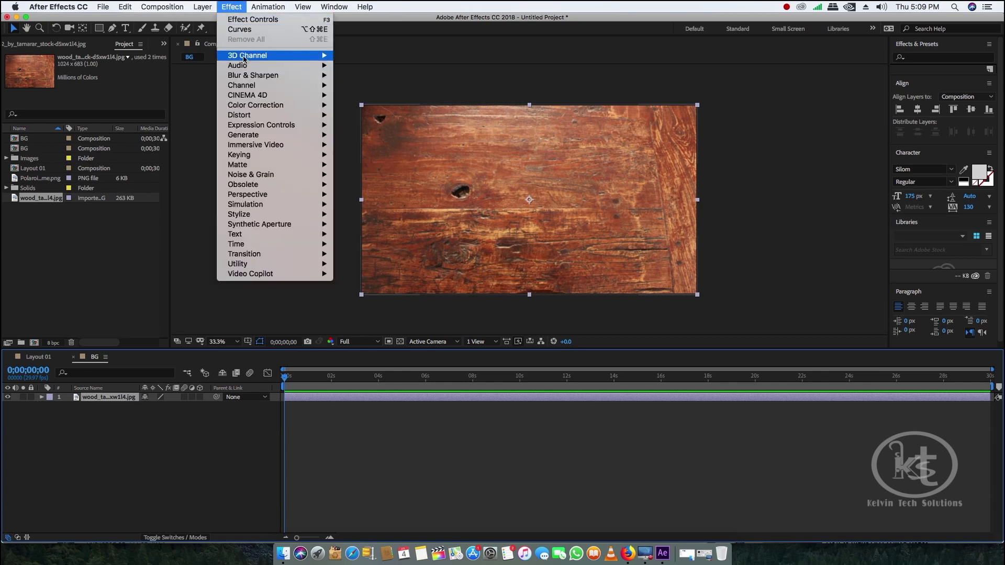
mouse_move(248, 76)
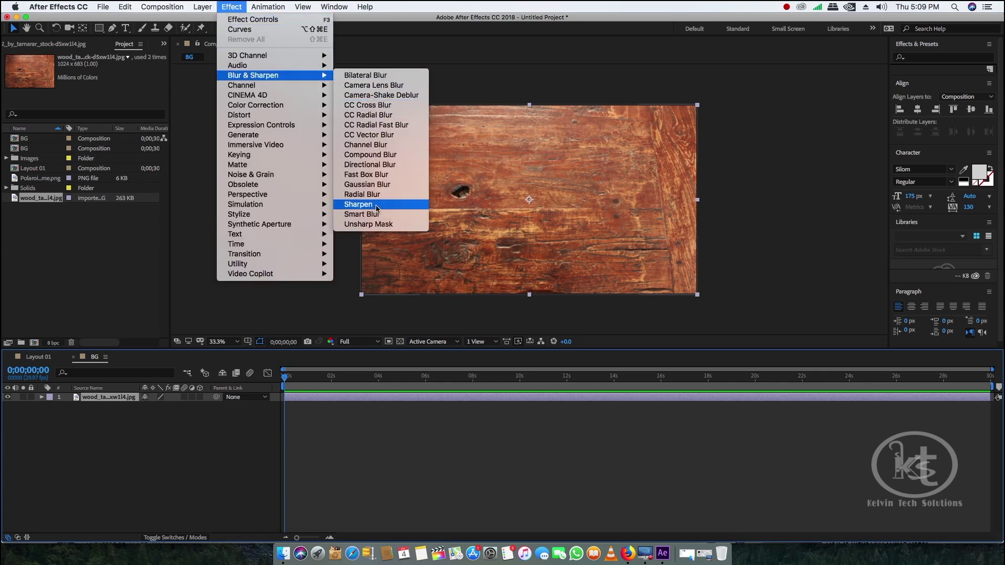
left_click(358, 204)
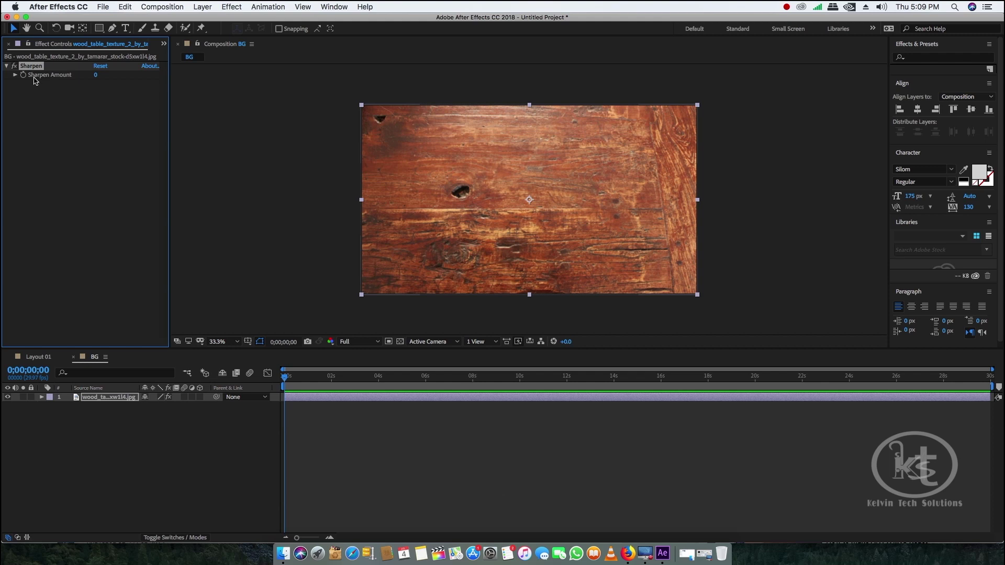
left_click_drag(95, 75, 108, 84)
Step: Apply Curves to the wood texture and shape the RGB curve into an S, lifting the highlights and lowering the shadows
left_click(80, 388)
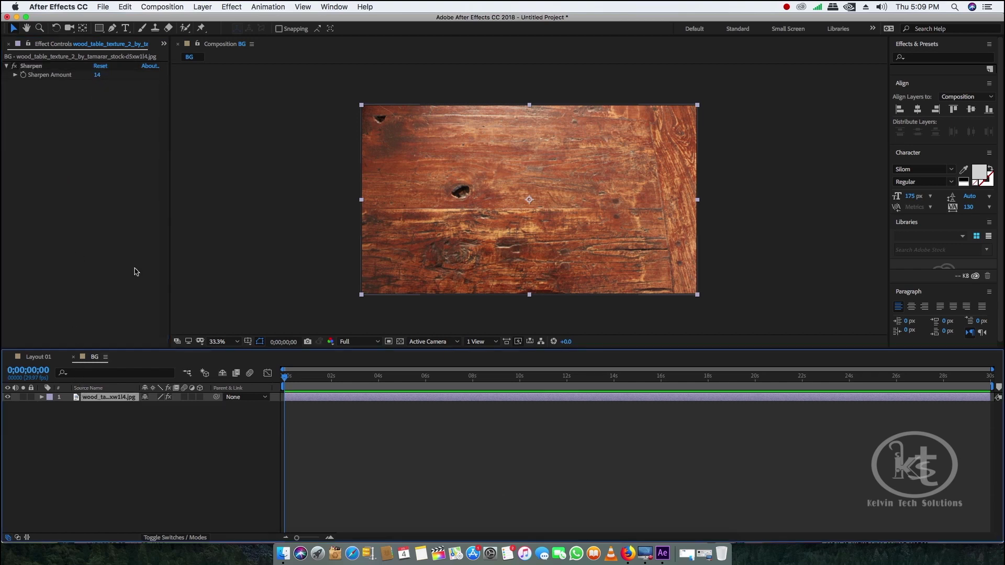
left_click(236, 7)
mouse_move(254, 98)
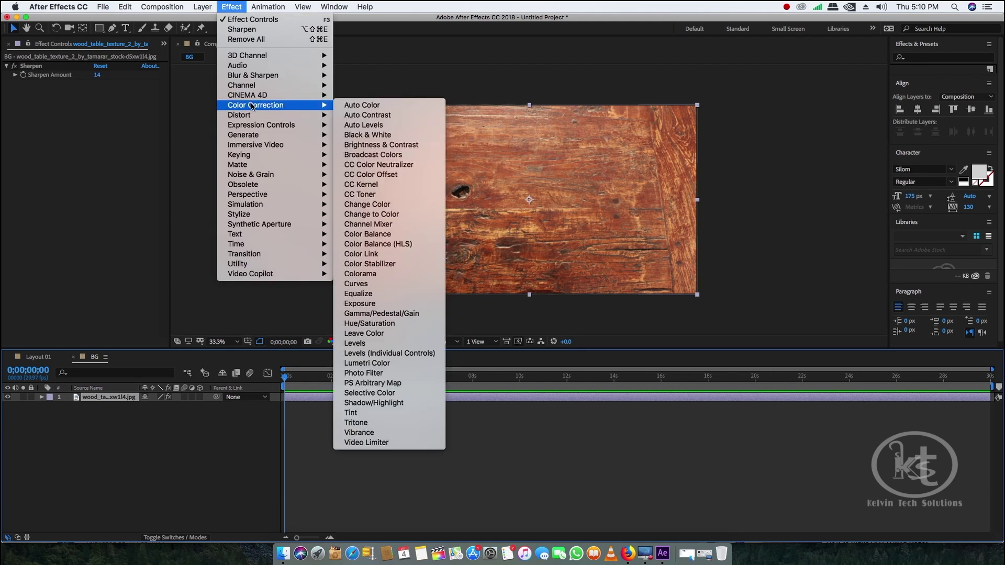
left_click(386, 284)
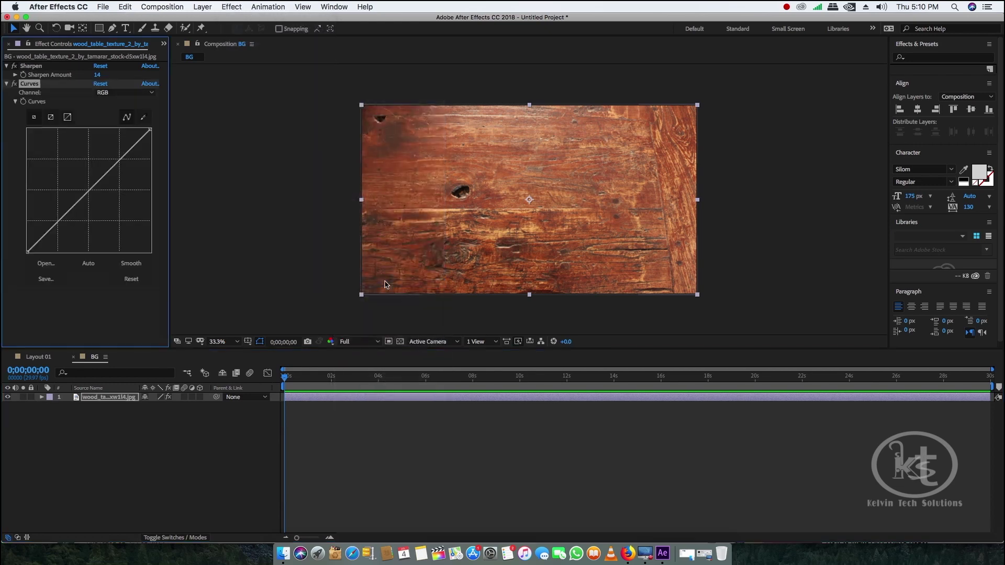
left_click_drag(125, 153, 121, 155)
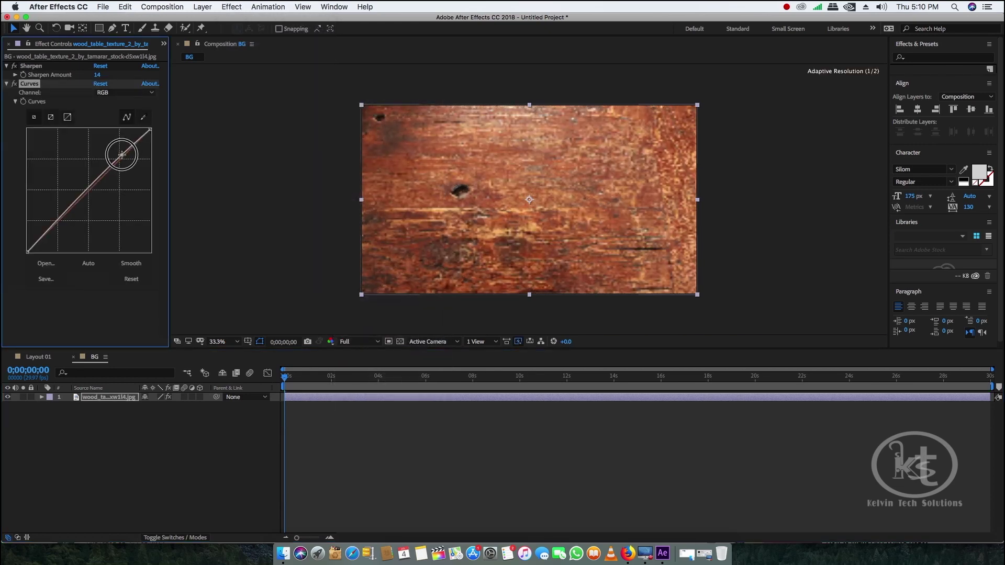
left_click_drag(59, 217, 62, 220)
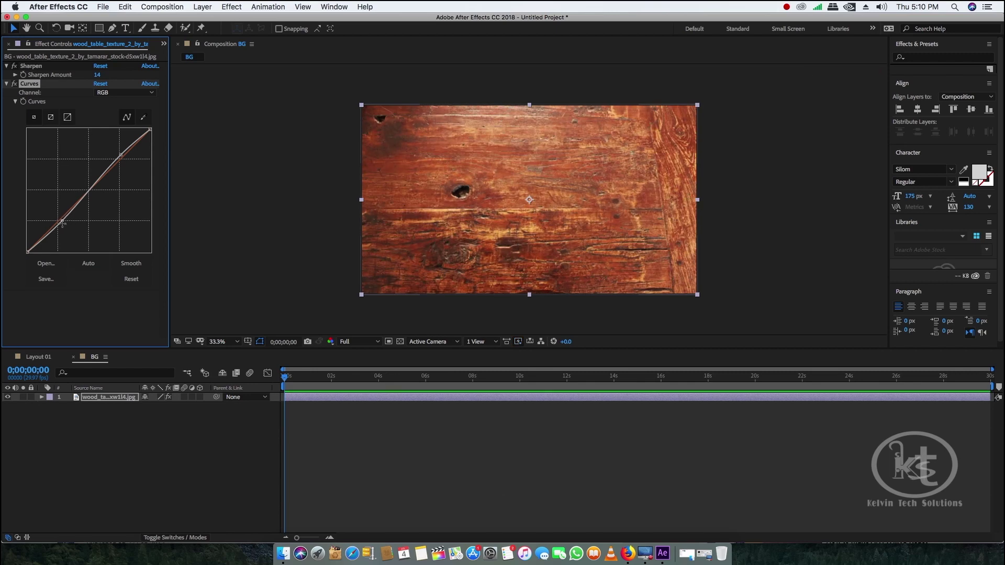
left_click_drag(62, 221, 63, 222)
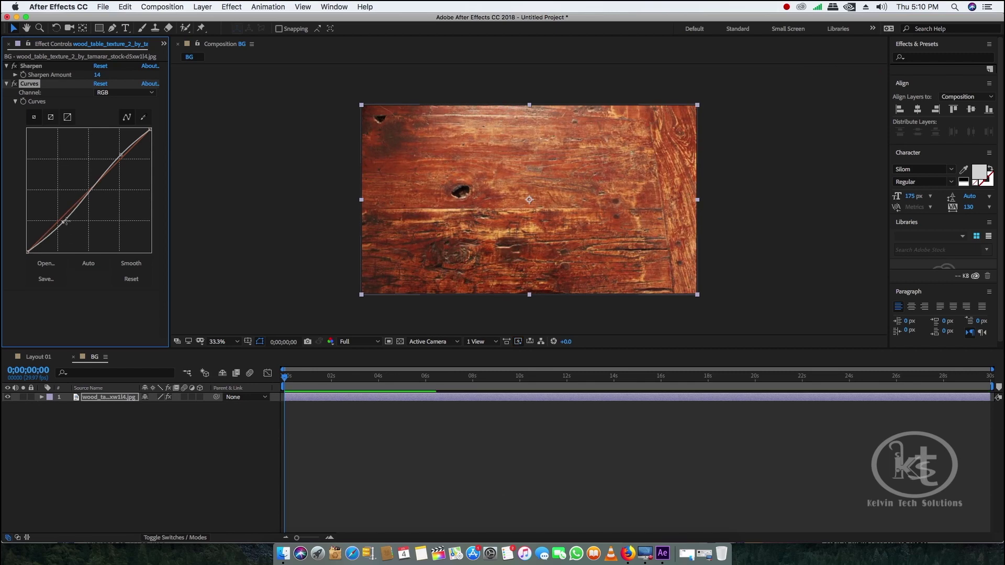
left_click_drag(120, 155, 119, 155)
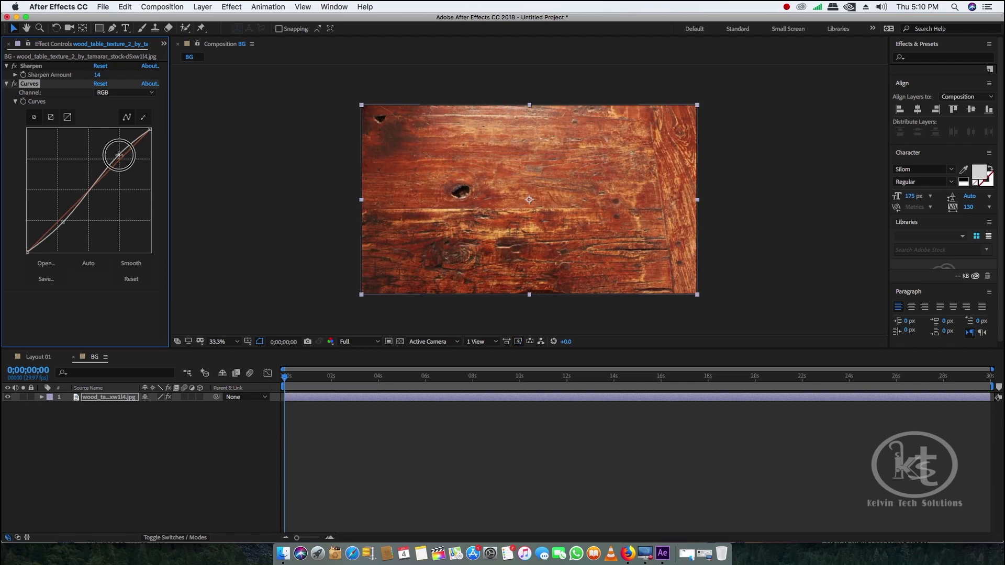
left_click_drag(62, 222, 65, 223)
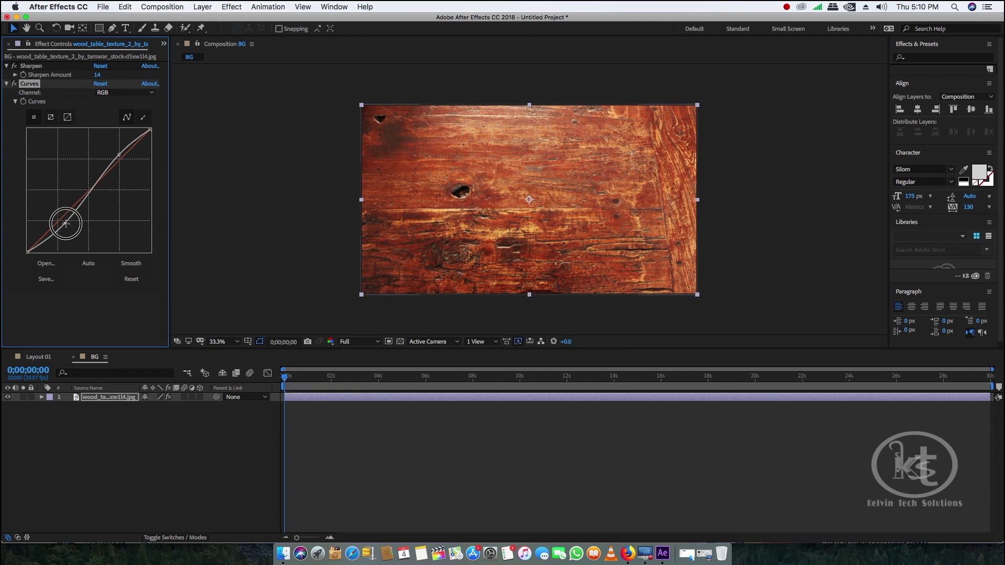
left_click_drag(119, 155, 116, 154)
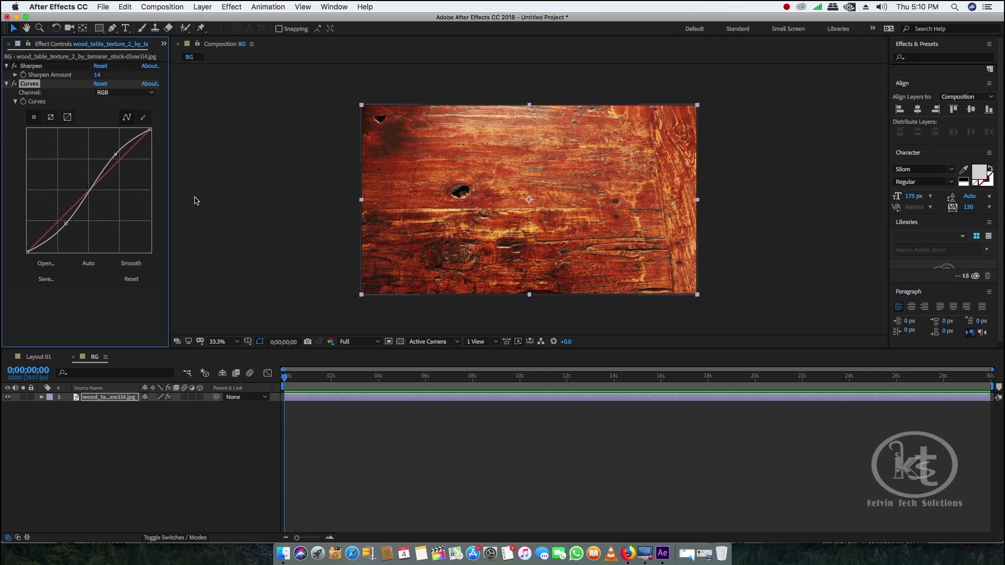
Step: Create a 1920 x 1080 px solid named Black Solid above the wood texture
right_click(182, 437)
mouse_move(213, 429)
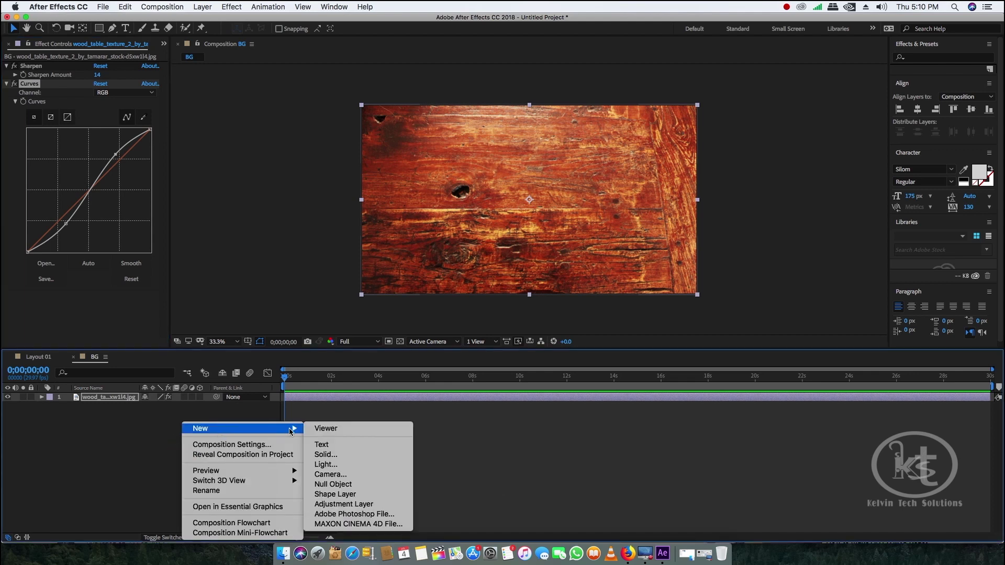
left_click(324, 455)
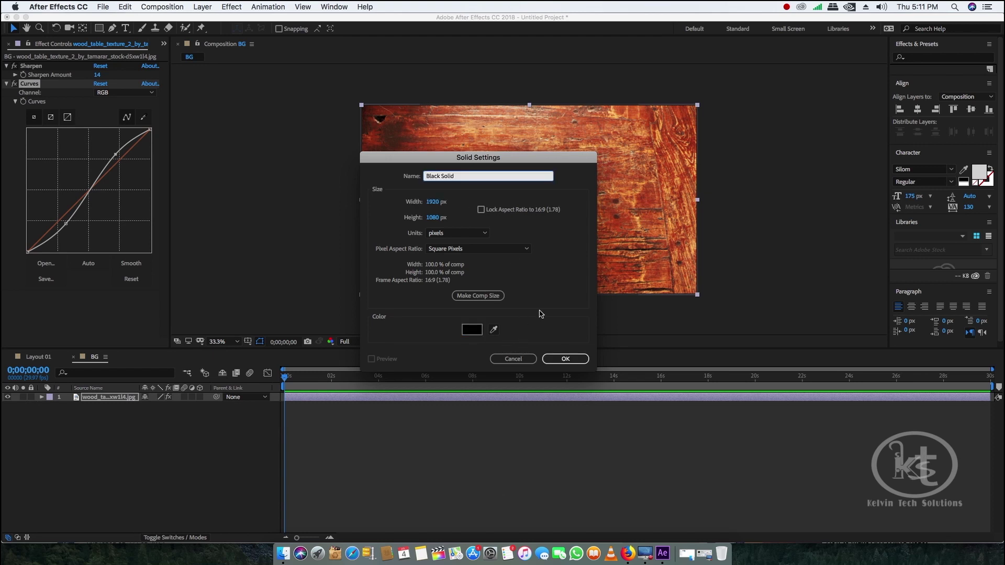
left_click(564, 359)
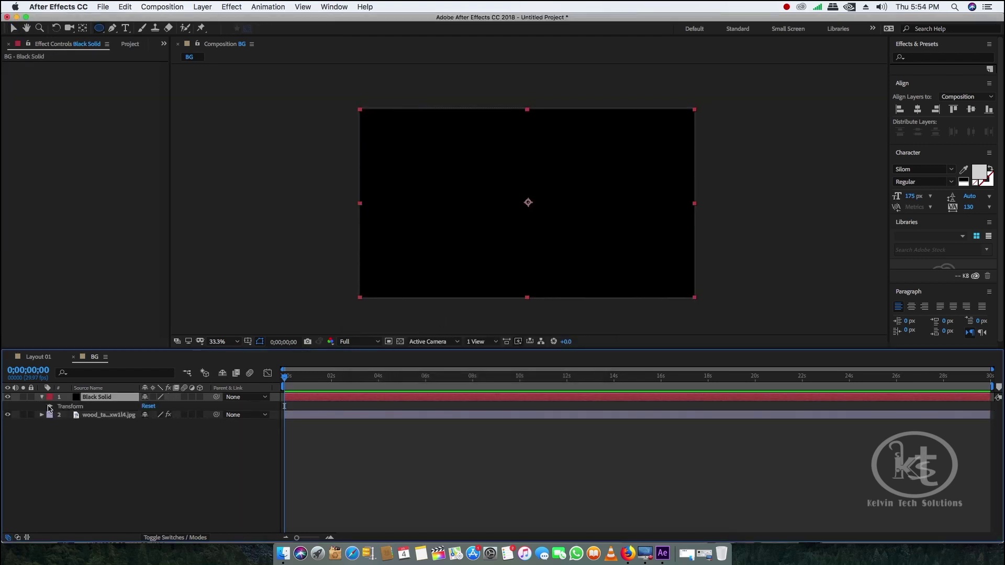
Step: Draw a large elliptical mask on the Black Solid with the Ellipse tool, extending beyond the frame's sides
left_click(42, 397)
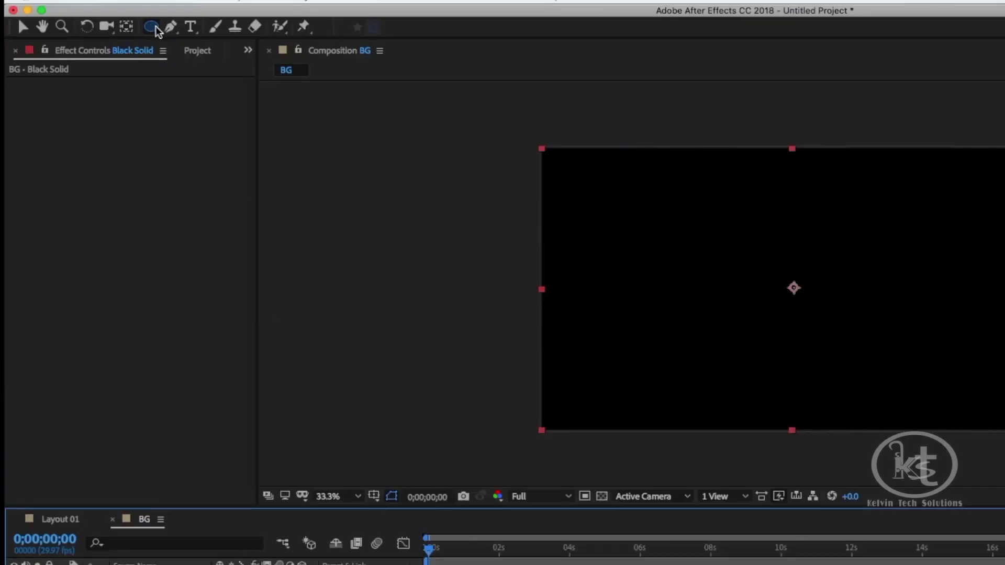
left_click(155, 26)
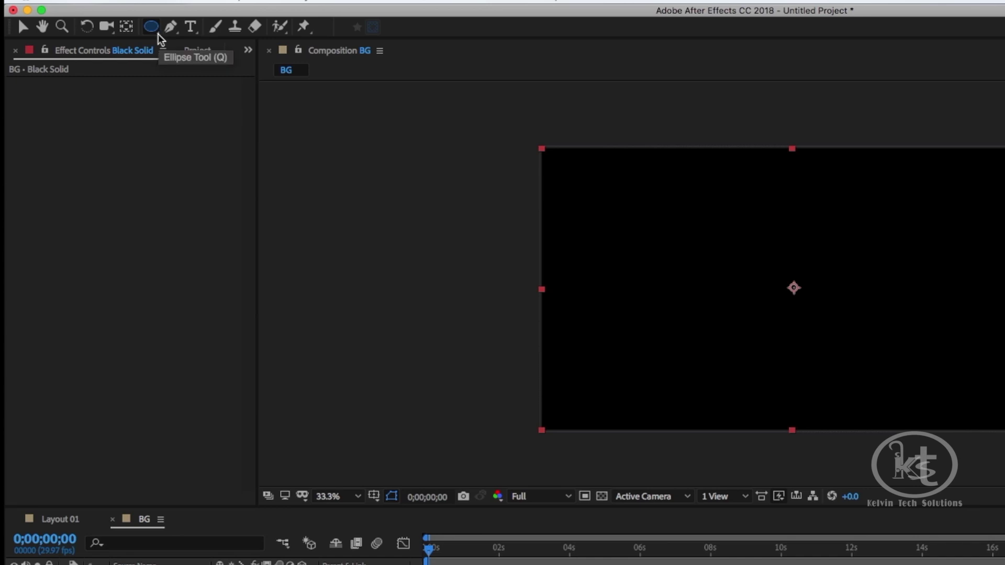
key("q")
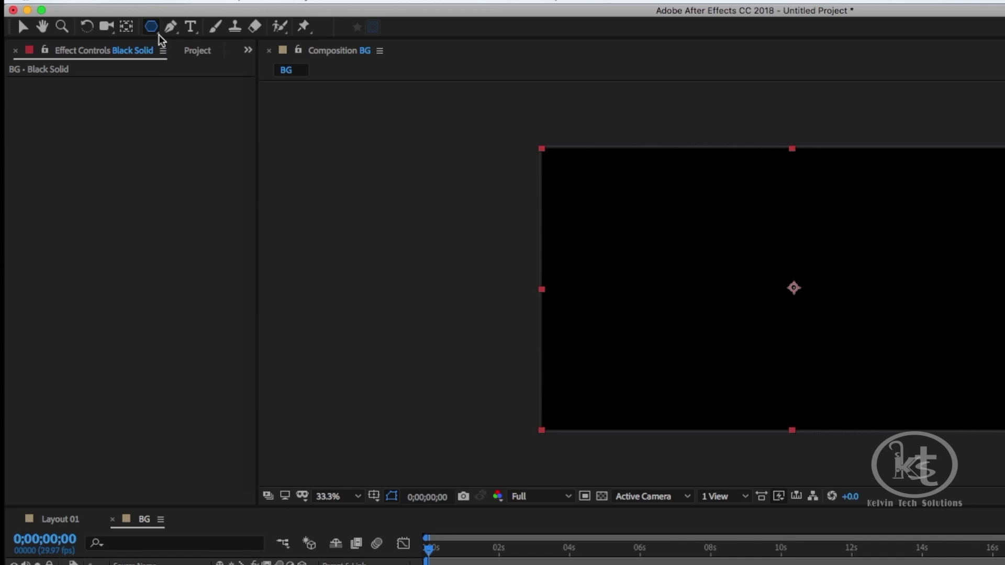
key("q")
key("q")
key("q")
key("q")
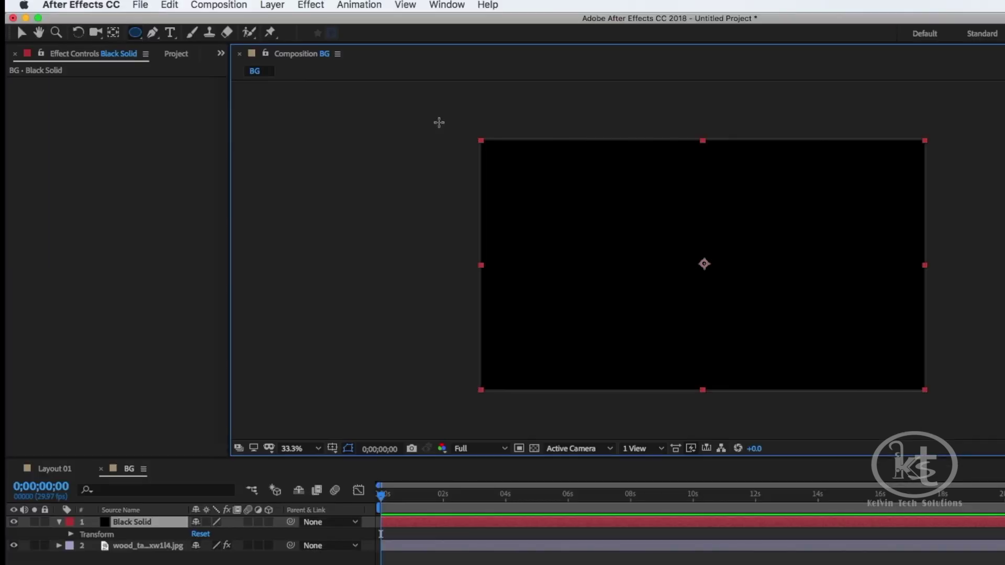
left_click_drag(492, 125, 537, 166)
left_click_drag(477, 156, 955, 395)
Step: Adjust the ellipse mask's four points so its curve sits close to the edges of the frame
key("v")
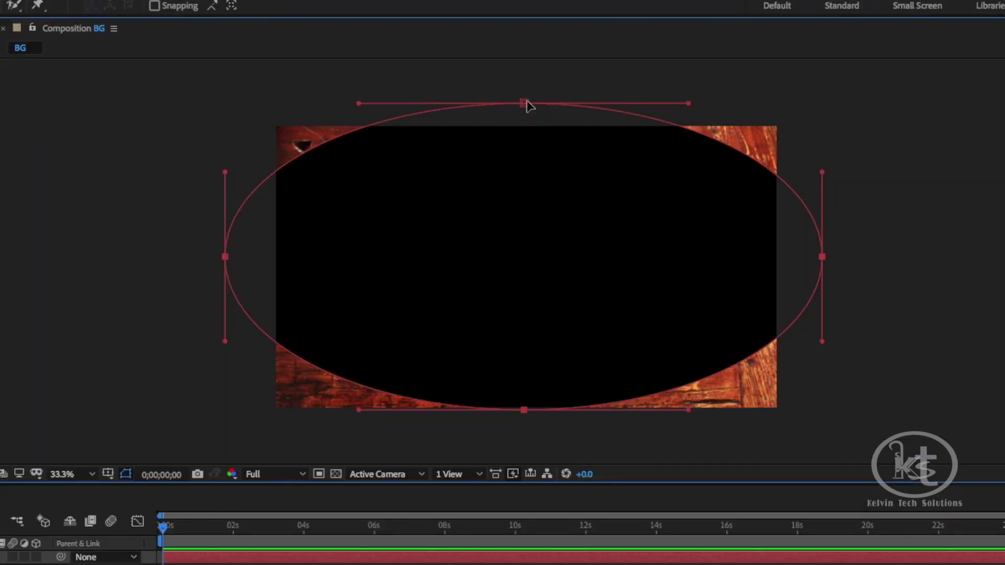
left_click_drag(524, 107, 526, 124)
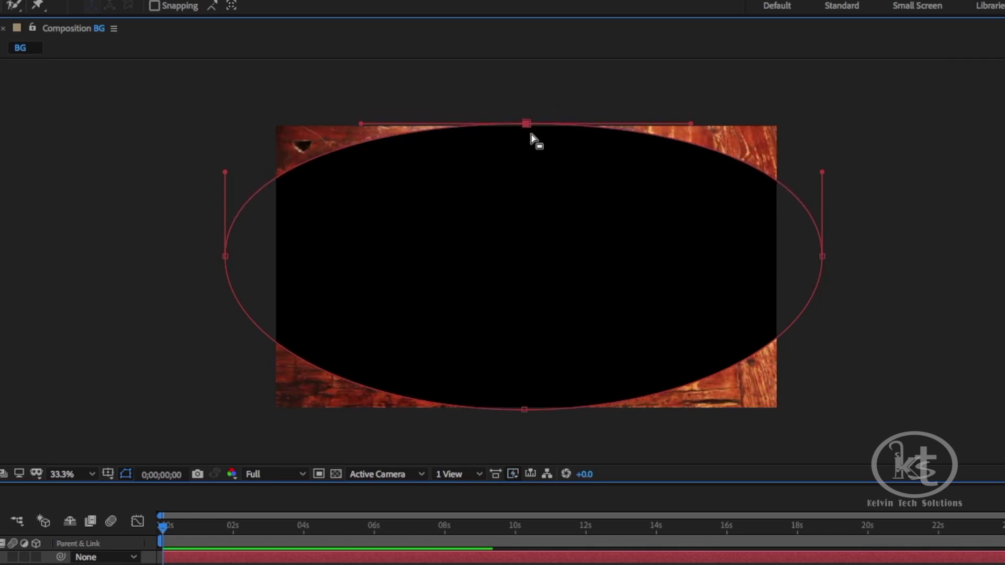
left_click(529, 411)
left_click_drag(225, 257, 262, 264)
left_click_drag(821, 257, 790, 265)
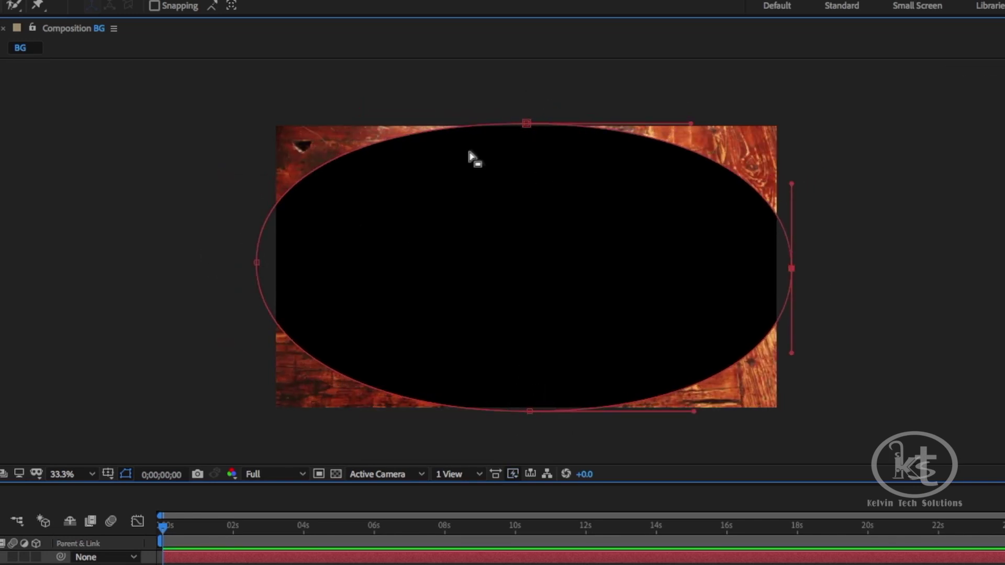
left_click(391, 128)
left_click(791, 269)
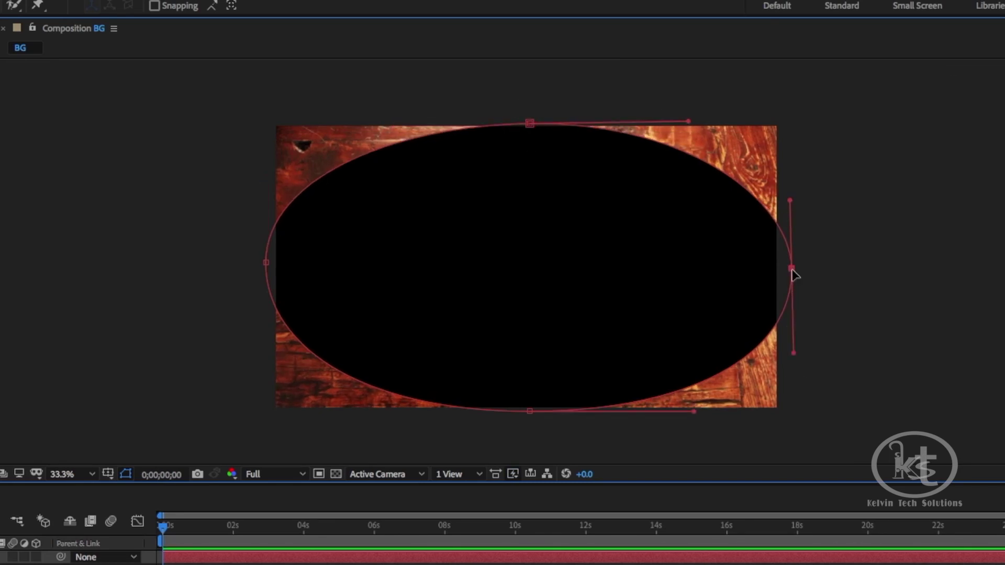
left_click_drag(529, 412, 539, 413)
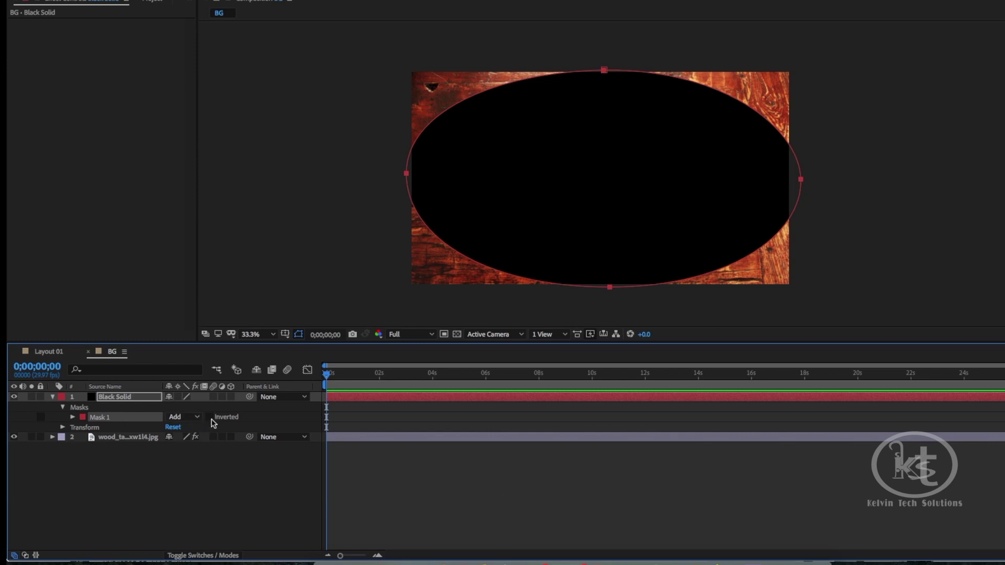
Step: Invert the Black Solid's ellipse mask and increase its Mask Feather for a soft dark vignette around the wood
left_click(211, 417)
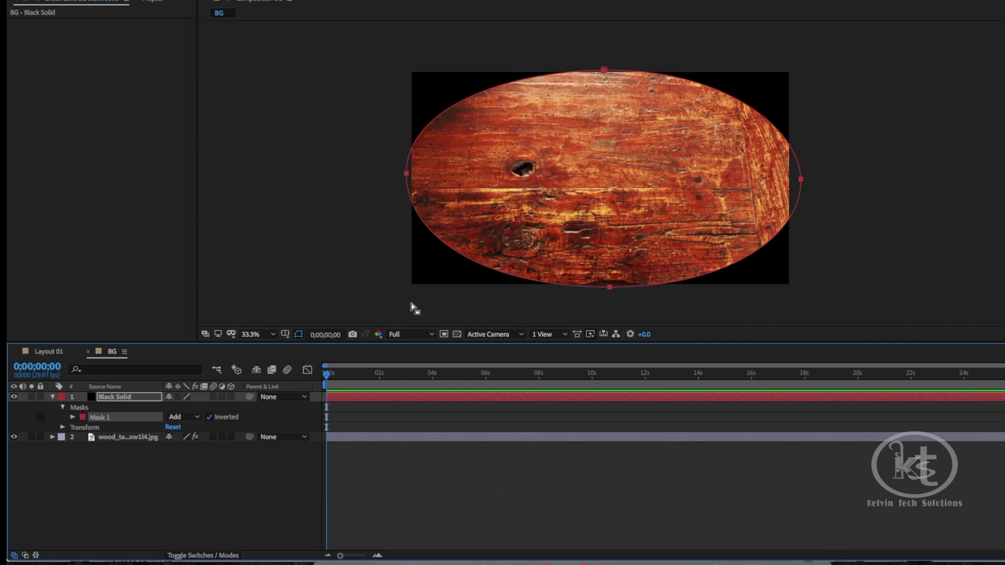
left_click(73, 416)
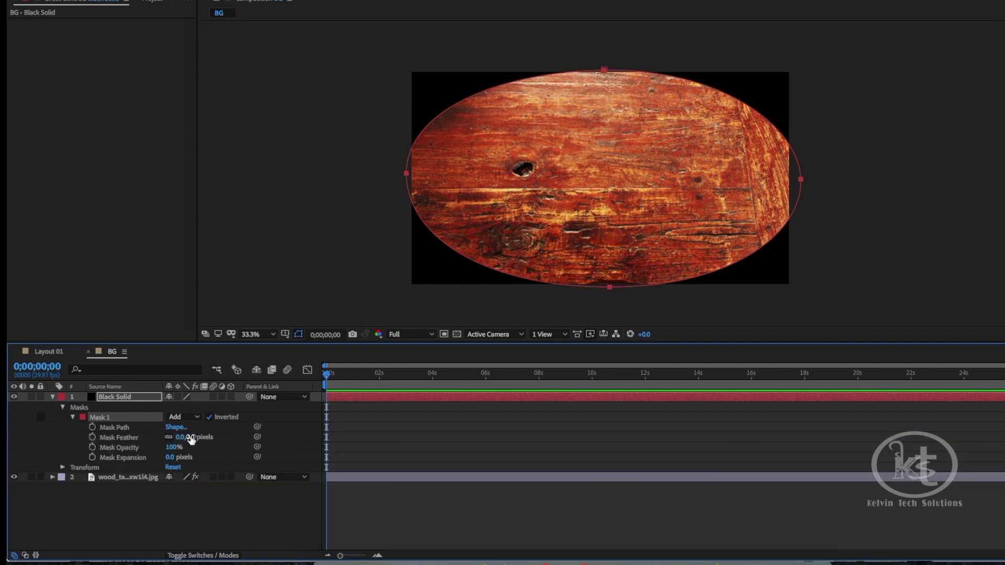
left_click_drag(189, 437, 528, 458)
left_click_drag(185, 451, 137, 455)
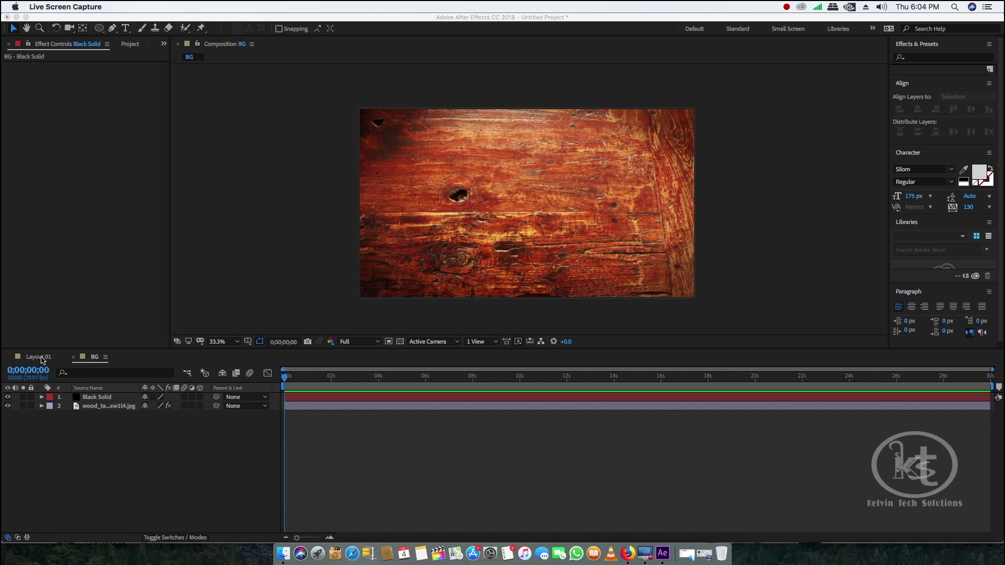
Step: Remove the duplicate BG composition from the project and add the remaining BG composition to Layout 01
left_click(42, 358)
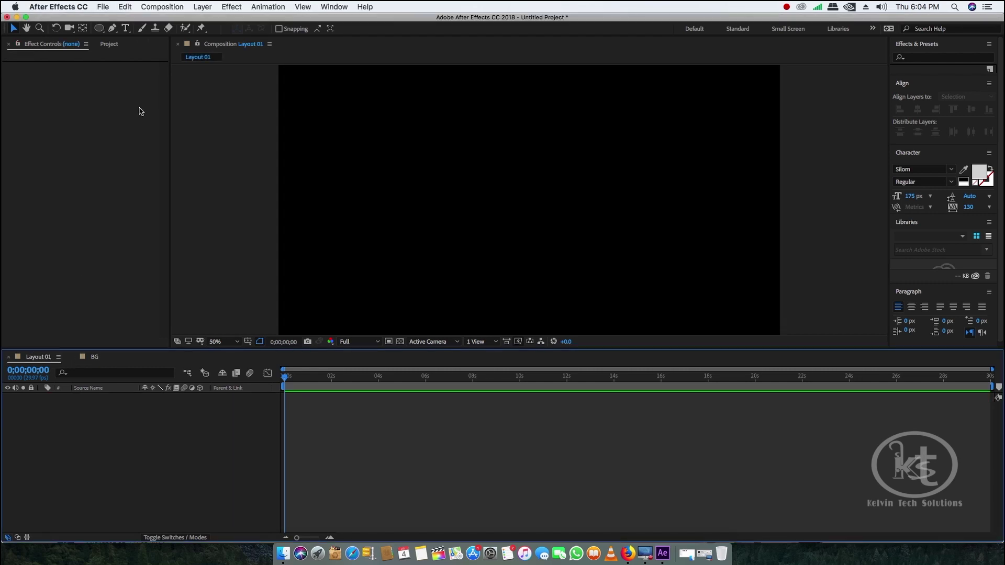
left_click(110, 44)
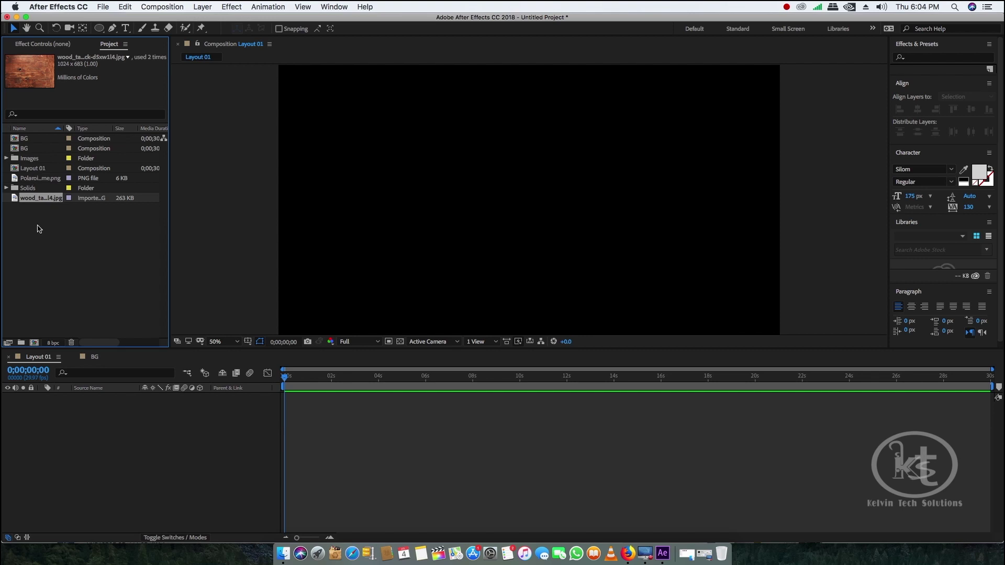
left_click(30, 149)
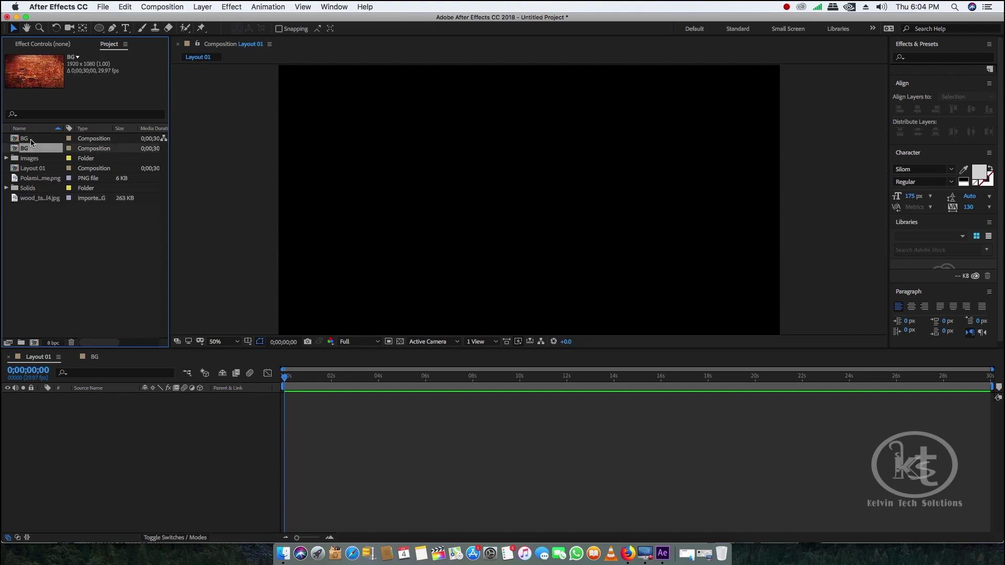
key("super+z")
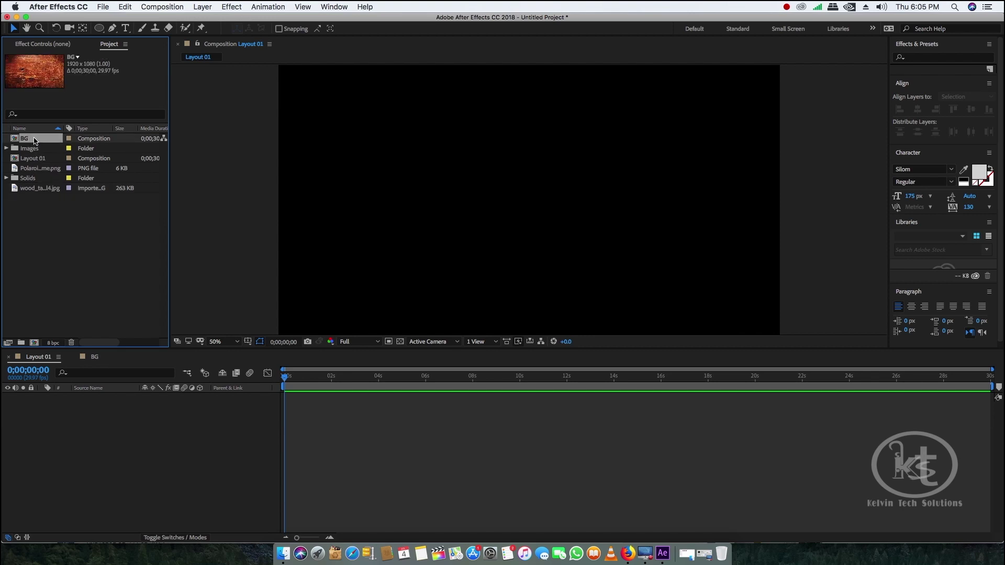
left_click_drag(34, 140, 78, 432)
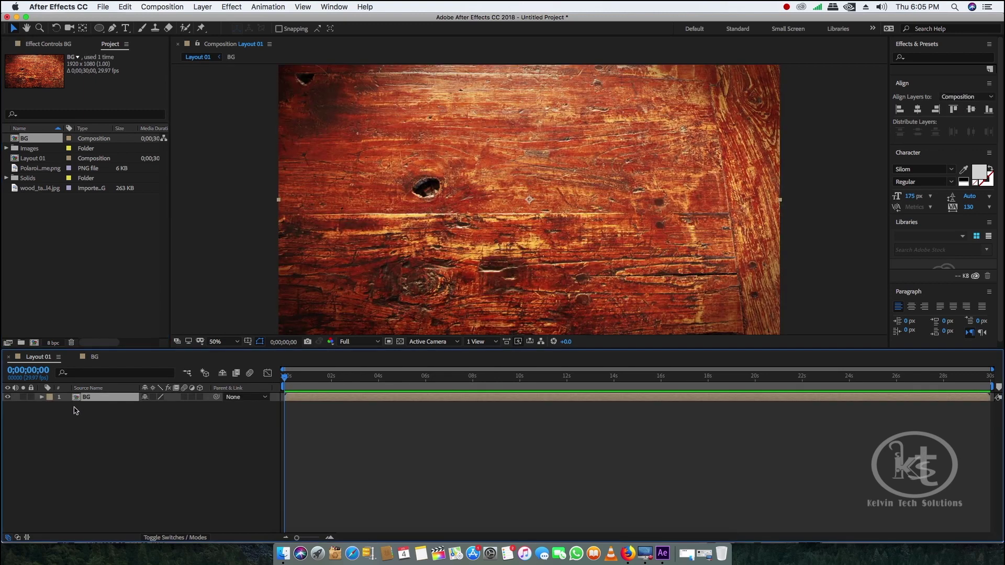
key("comma")
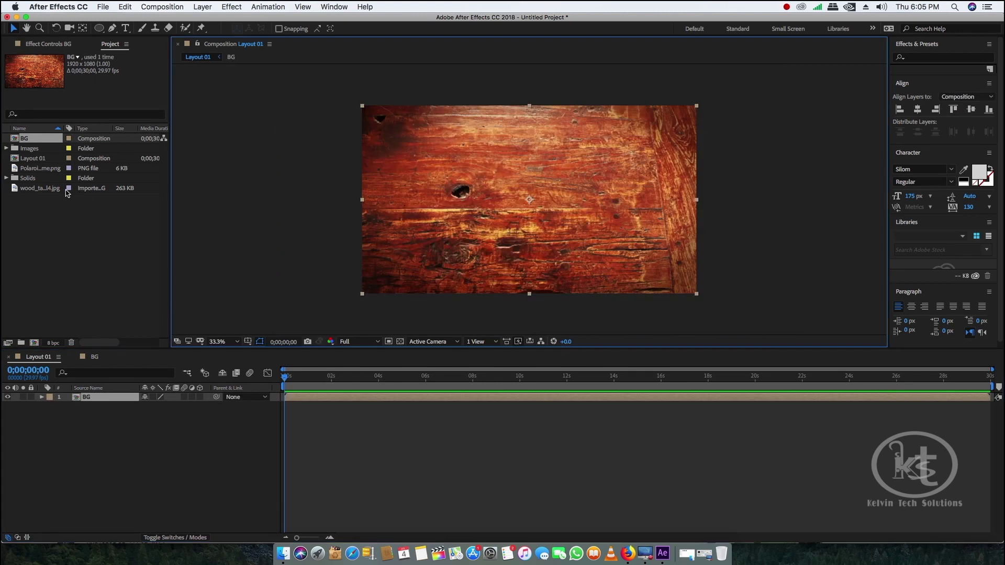
Step: Create a new composition from Polaroid Frame.png and rename it Polaroid 01
left_click(37, 191)
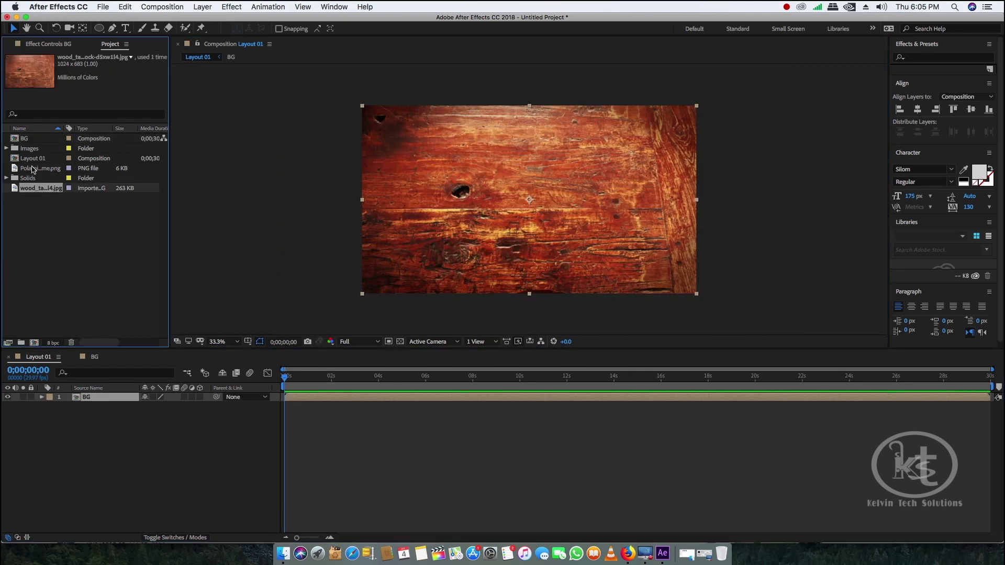
left_click(32, 169)
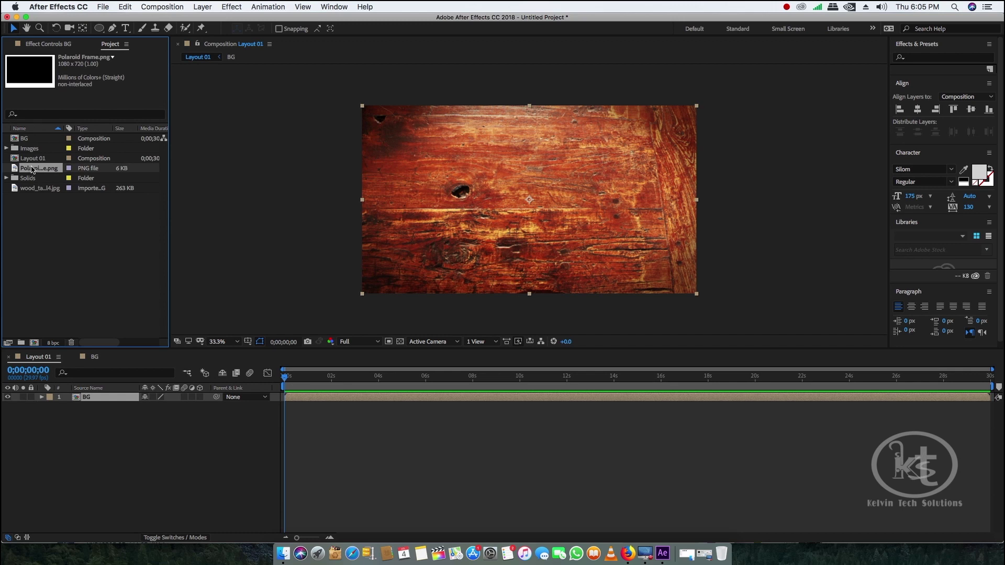
left_click_drag(31, 169, 35, 346)
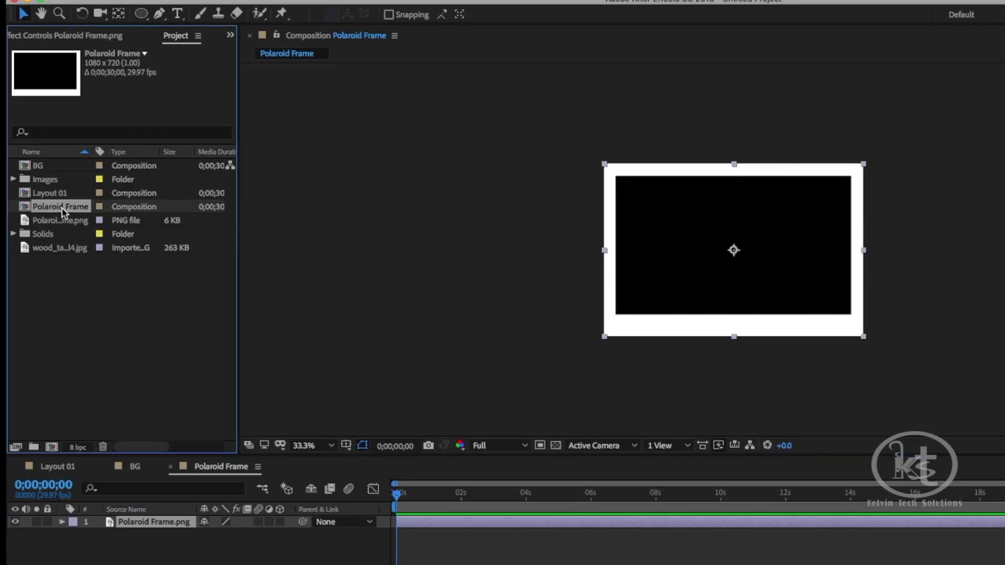
right_click(75, 209)
left_click(131, 409)
type("Polaroid 01")
key("Return")
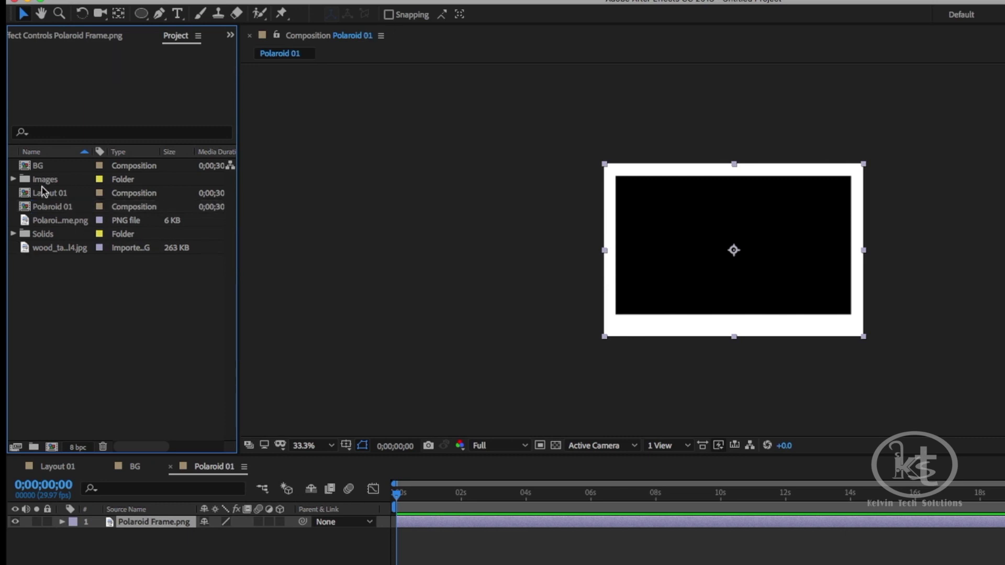
Step: Add the Actor_Dwayne_Johnson_Bicep_Photo.jpg image beneath the frame in Polaroid 01 and scale it down to fit the frame opening
left_click(13, 179)
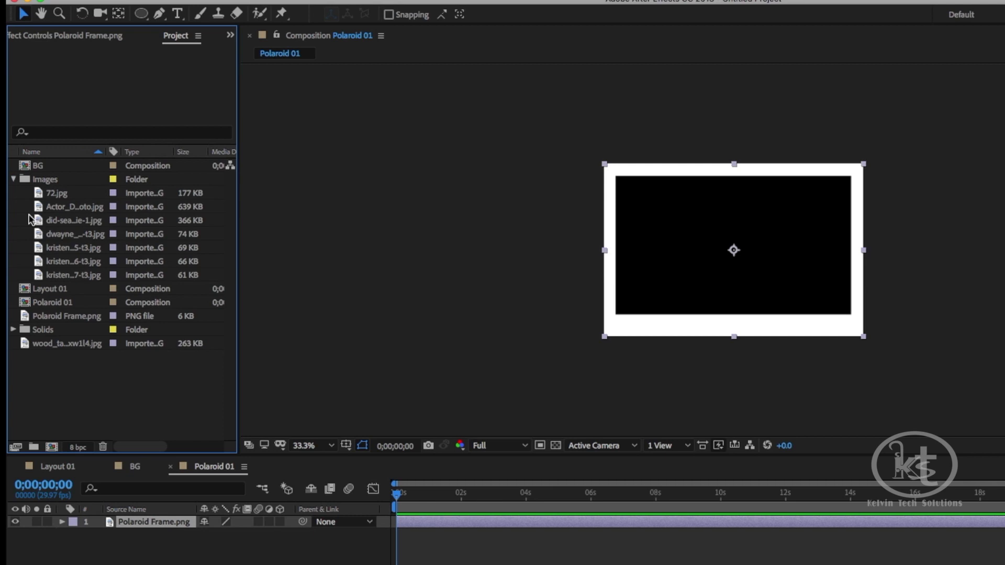
left_click(59, 195)
left_click(56, 206)
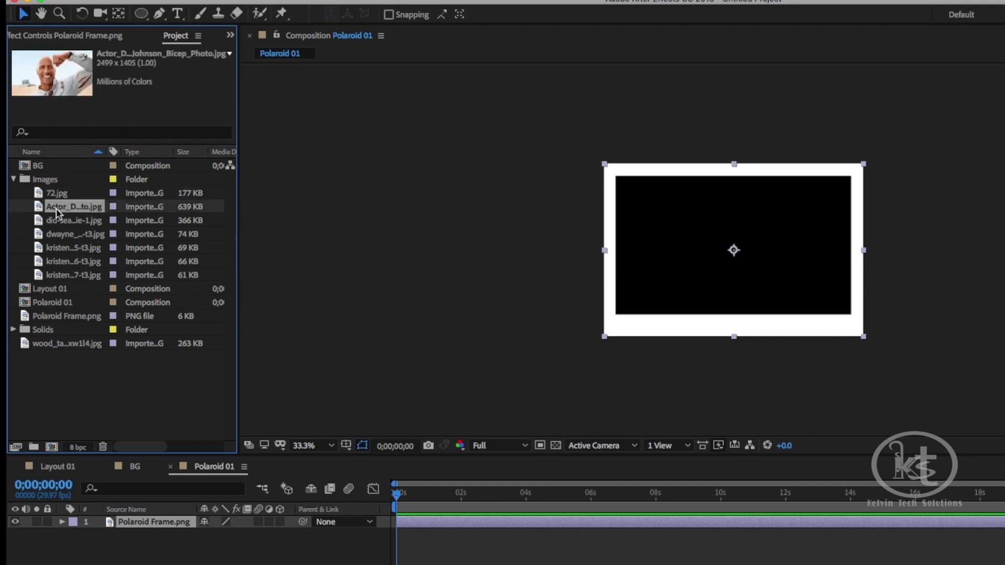
left_click_drag(56, 208, 156, 541)
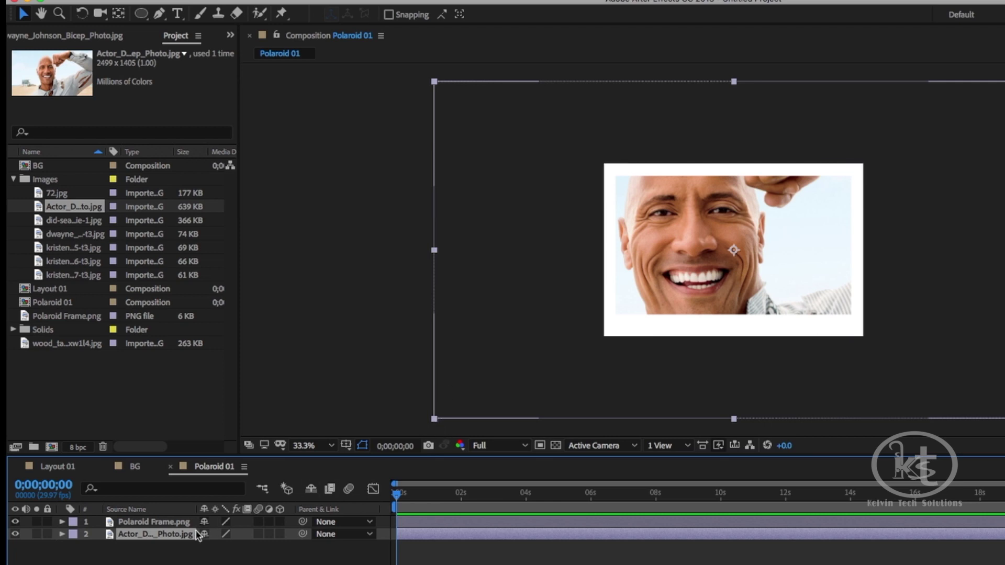
left_click_drag(434, 419, 608, 329)
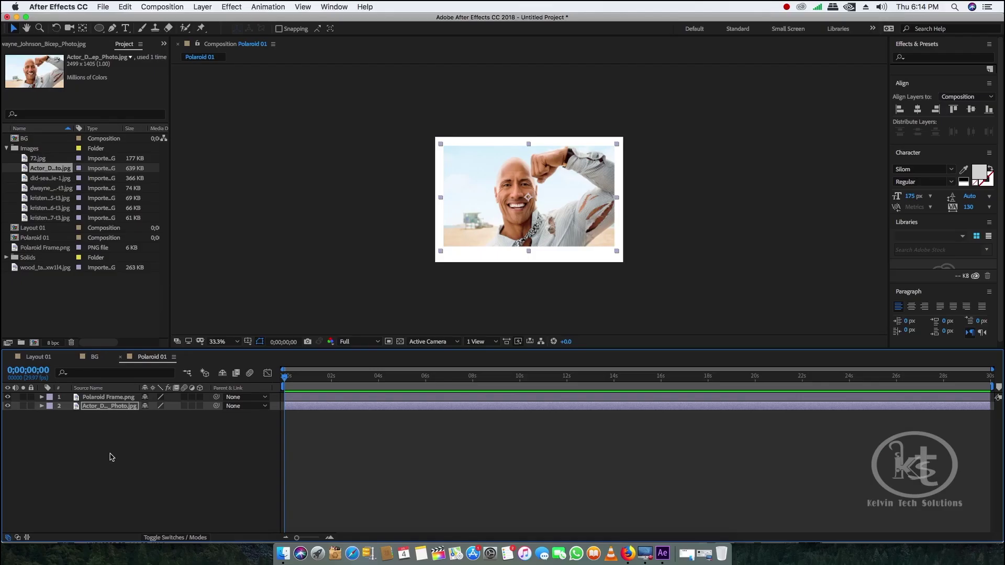
Step: Place the Polaroid 01 composition above the BG layer in Layout 01
left_click(38, 357)
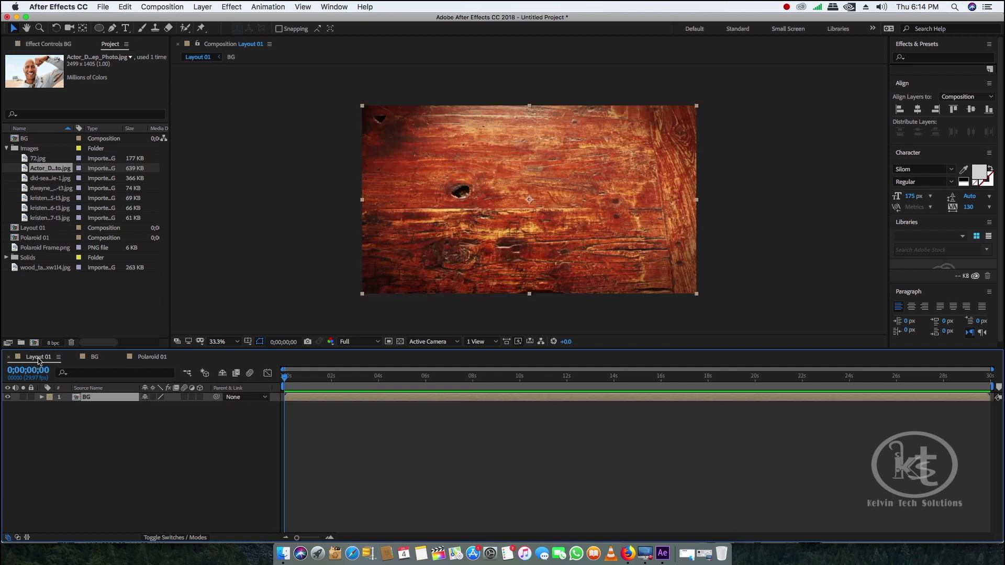
left_click(6, 149)
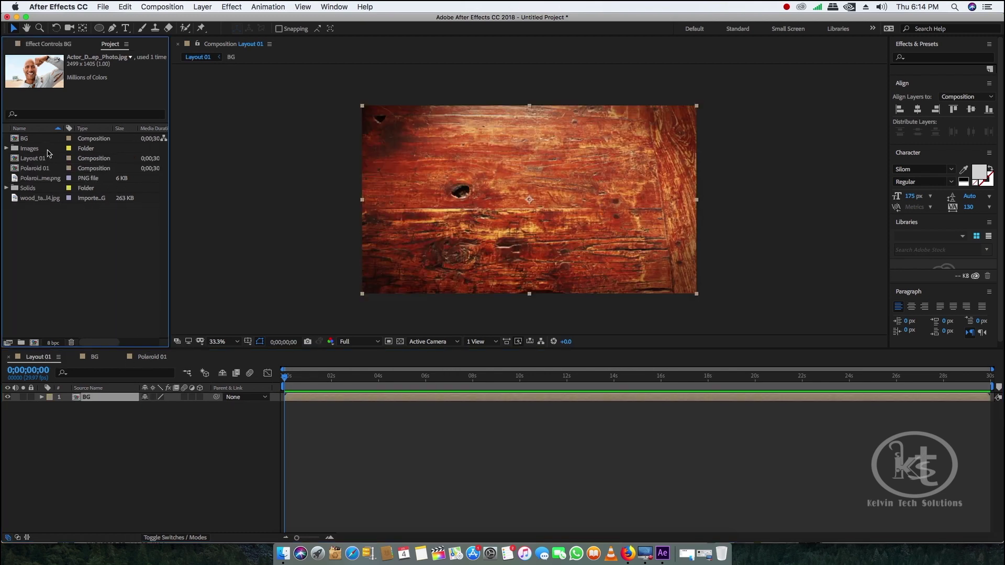
left_click(42, 169)
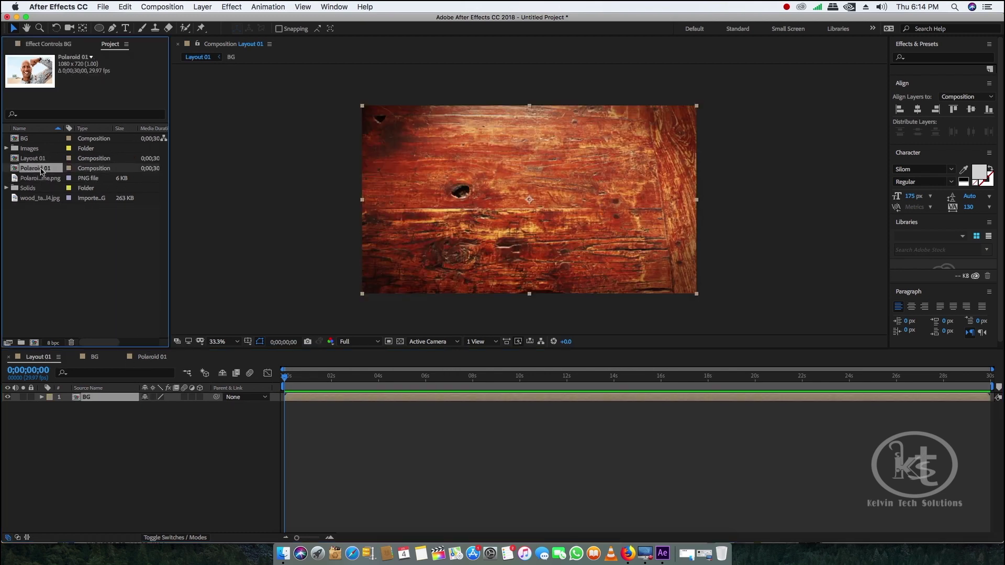
left_click_drag(40, 170, 84, 401)
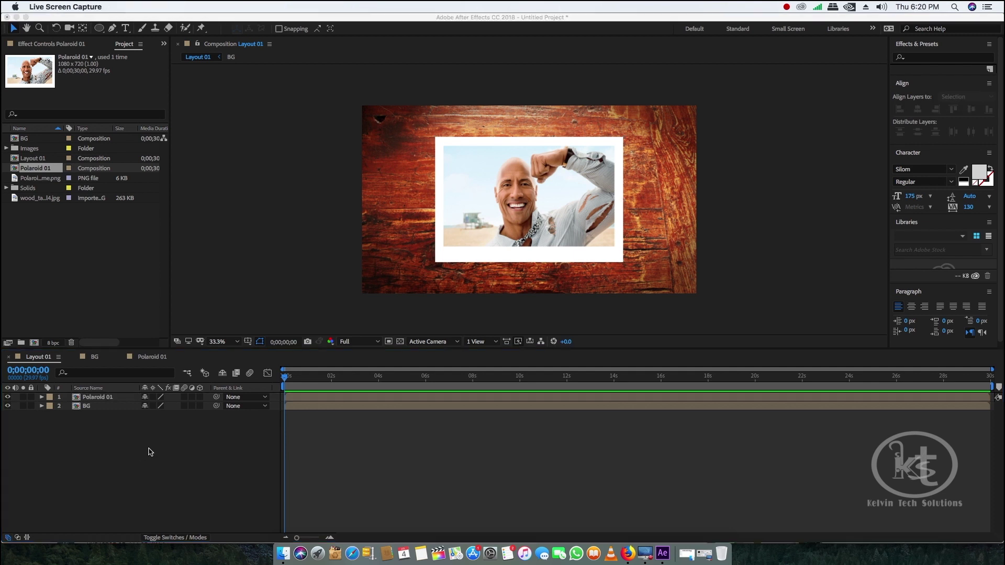
Step: Set up a new spot light in Layout 01 with intensity 139%, cone angle 110° and cone feather 100%
right_click(151, 451)
mouse_move(190, 430)
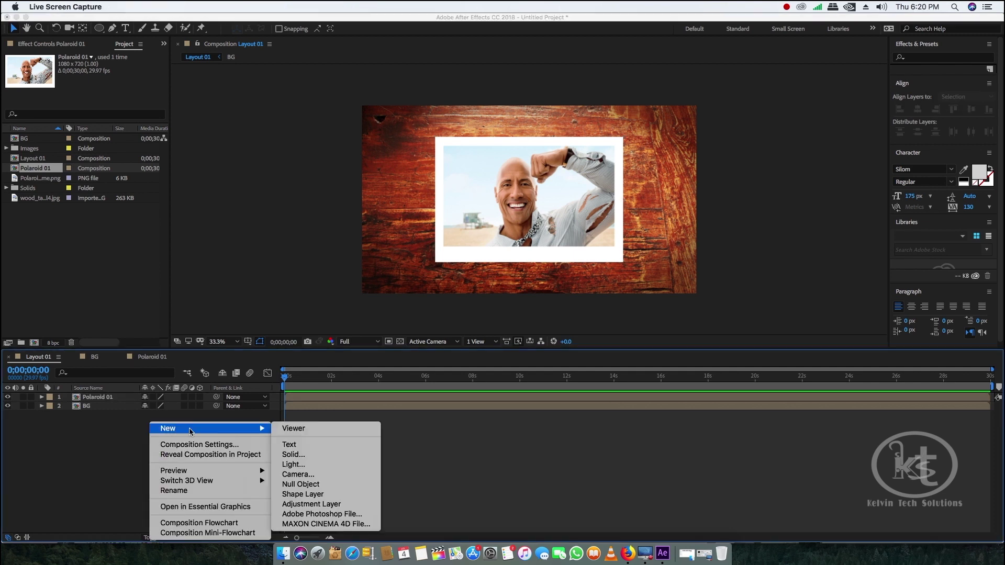
left_click(292, 464)
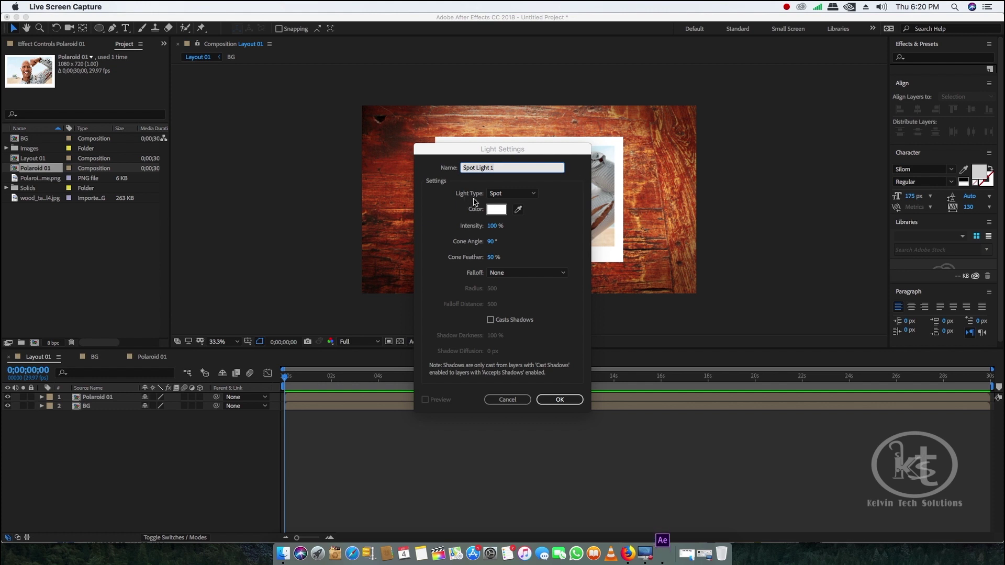
left_click(493, 229)
left_click_drag(494, 230, 520, 233)
left_click_drag(520, 233, 492, 230)
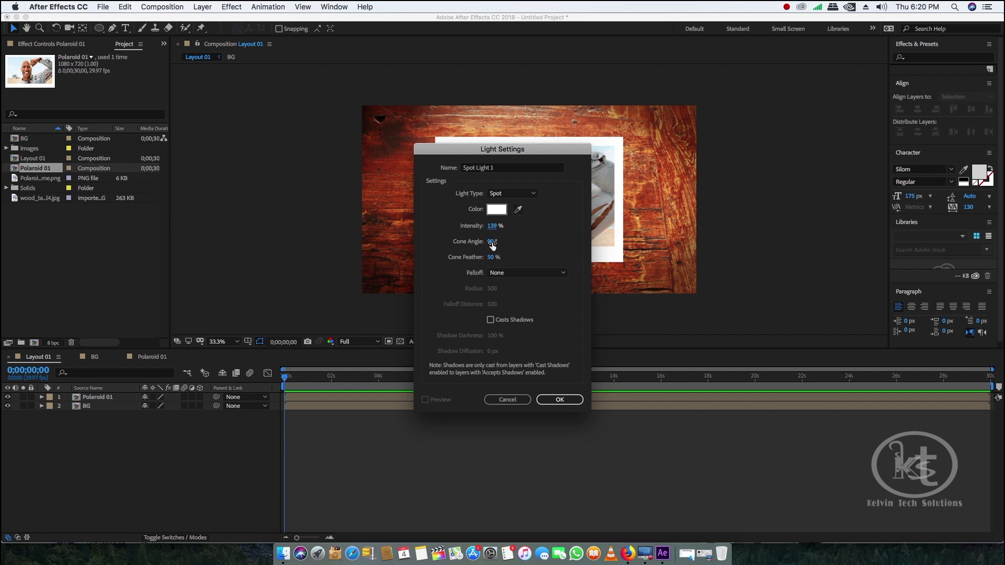
left_click_drag(492, 244, 520, 264)
Step: Make the spot light cast shadows with 70% shadow darkness and increased shadow diffusion, and add it to the composition
left_click(502, 320)
left_click_drag(491, 337, 480, 366)
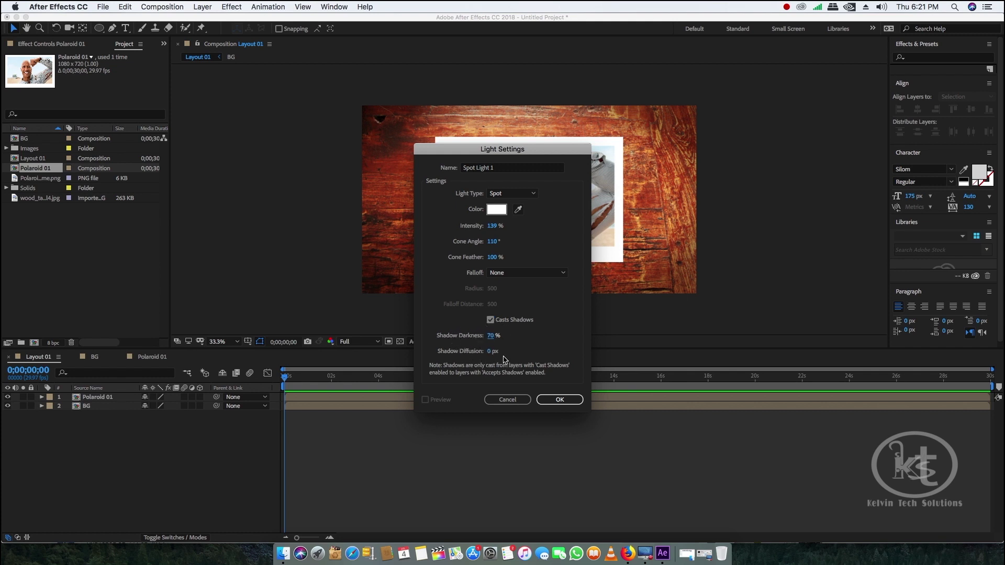
left_click_drag(489, 352, 690, 370)
left_click(559, 399)
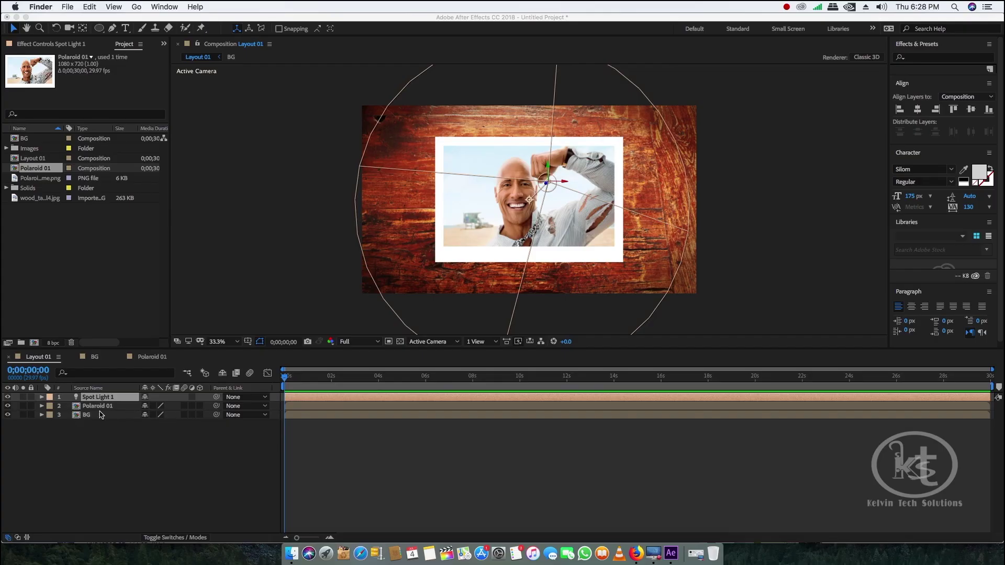
Step: Make the Polaroid 01 layer 3D and turn on Casts Shadows in its material options
left_click(201, 411)
left_click(199, 405)
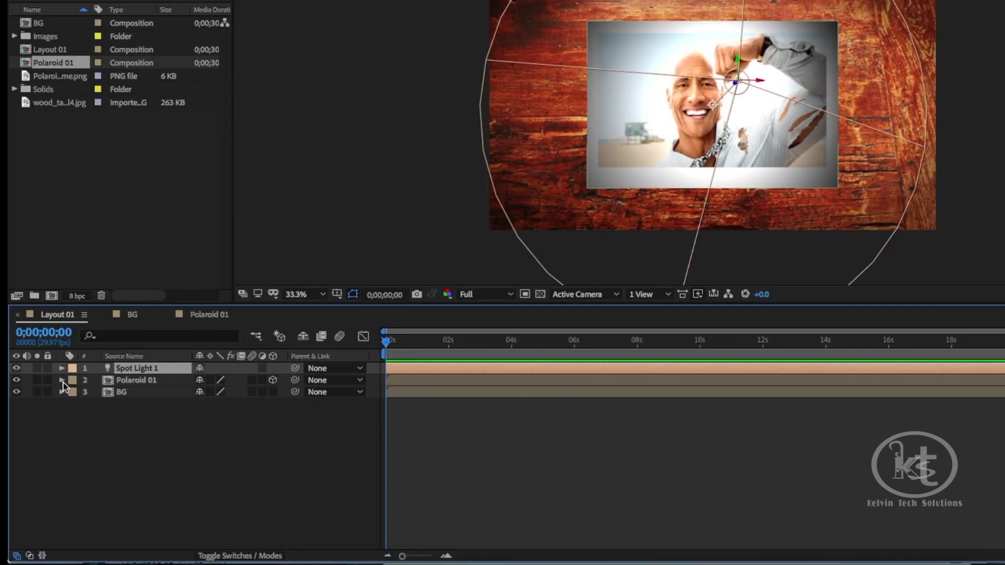
left_click(62, 380)
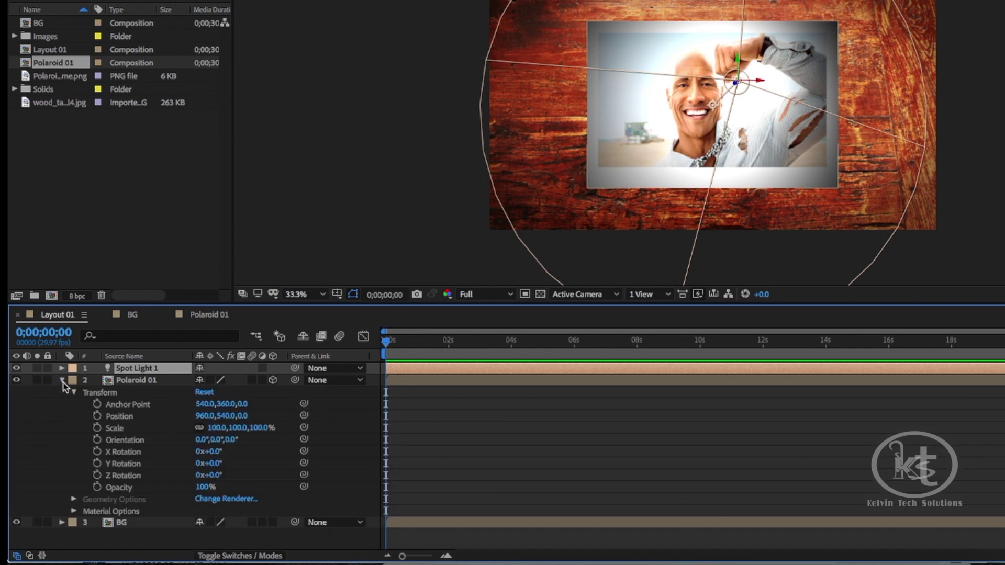
left_click(74, 512)
scroll(133, 494, "down", 3)
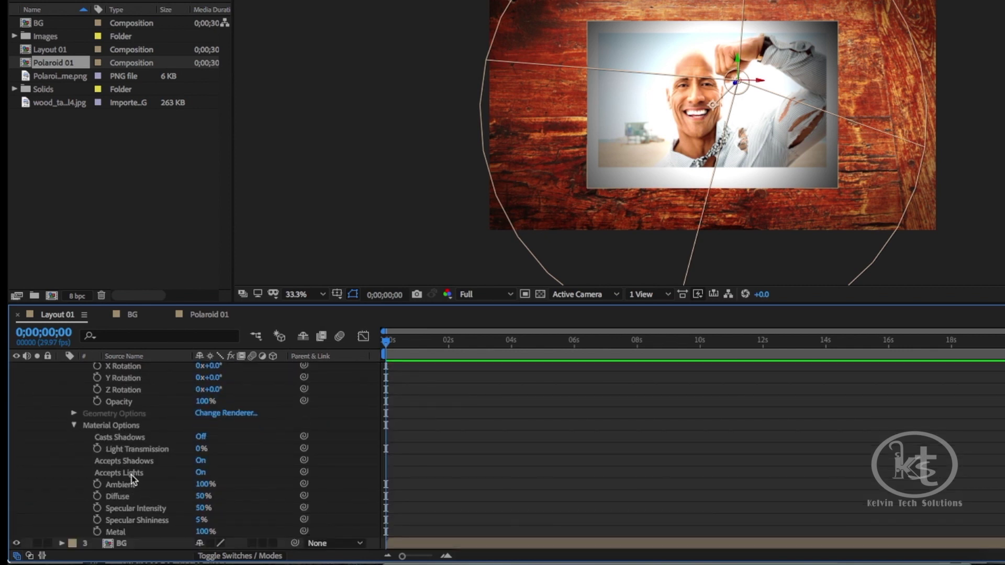
left_click(199, 437)
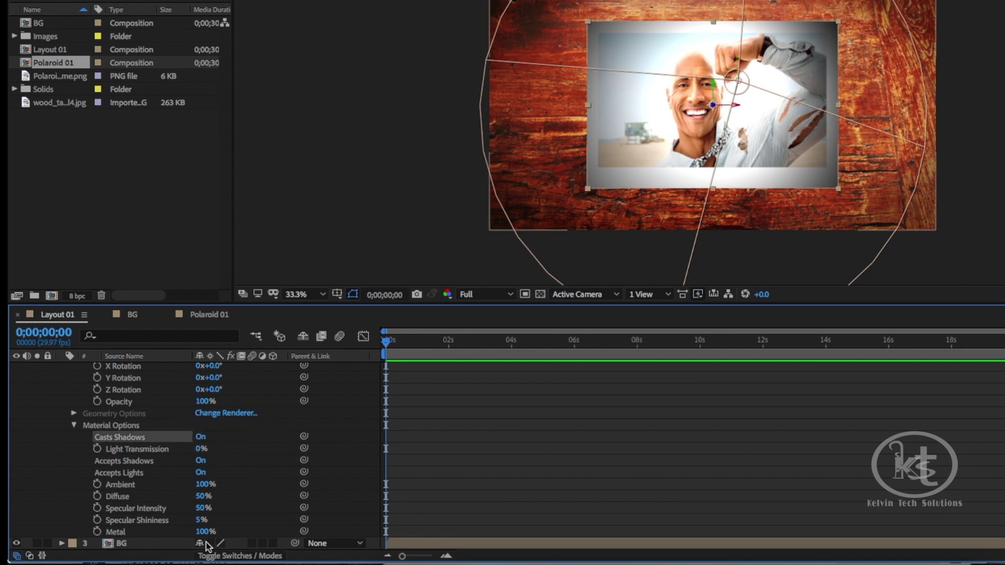
Step: Make the BG layer 3D and turn off Accepts Lights in its material options
left_click(273, 544)
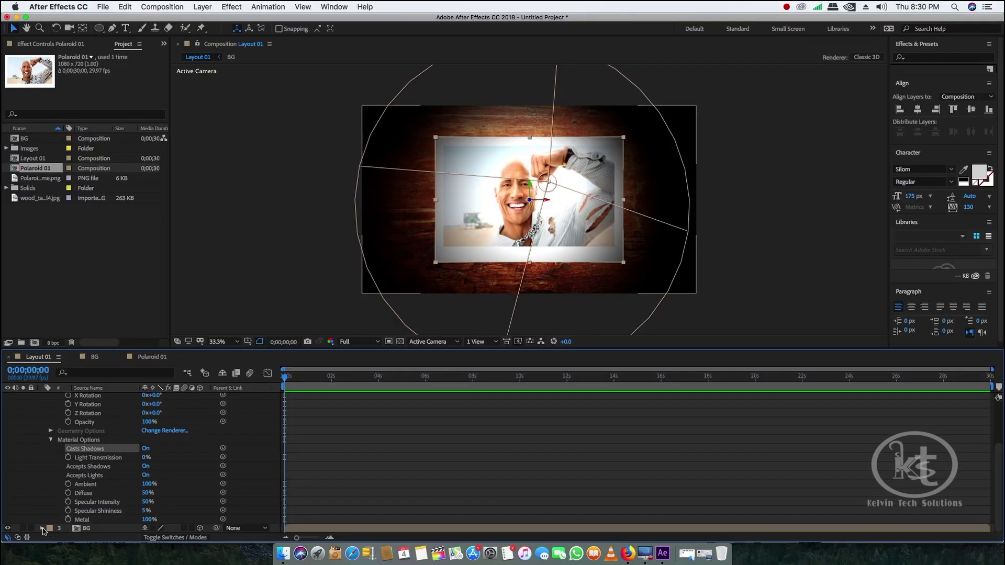
left_click(62, 543)
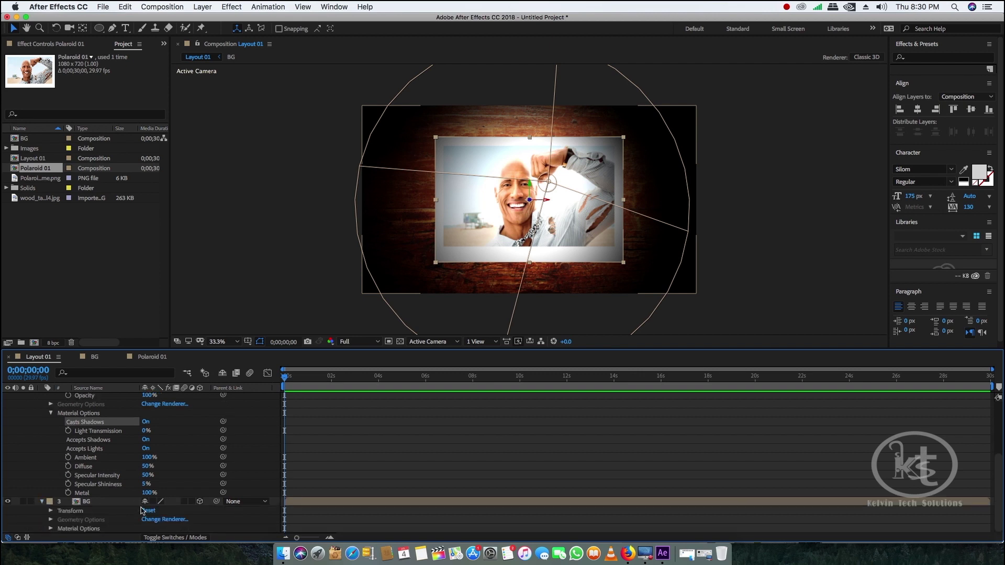
left_click(51, 529)
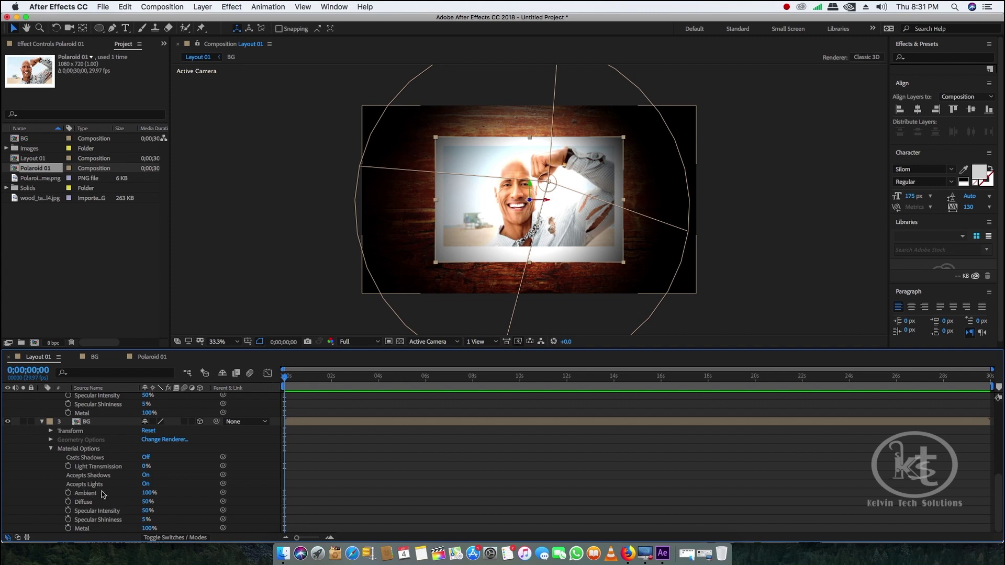
left_click(146, 484)
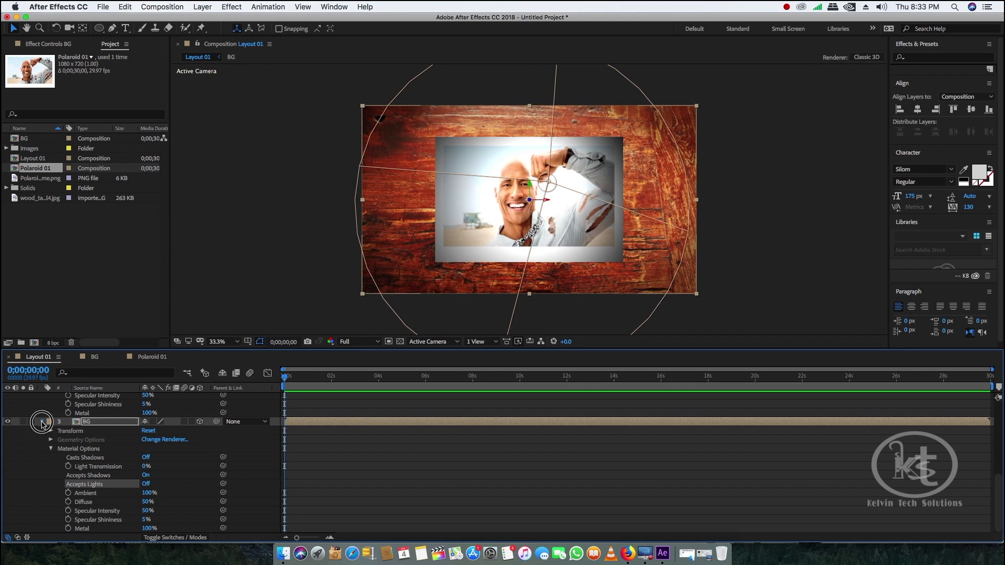
left_click(42, 422)
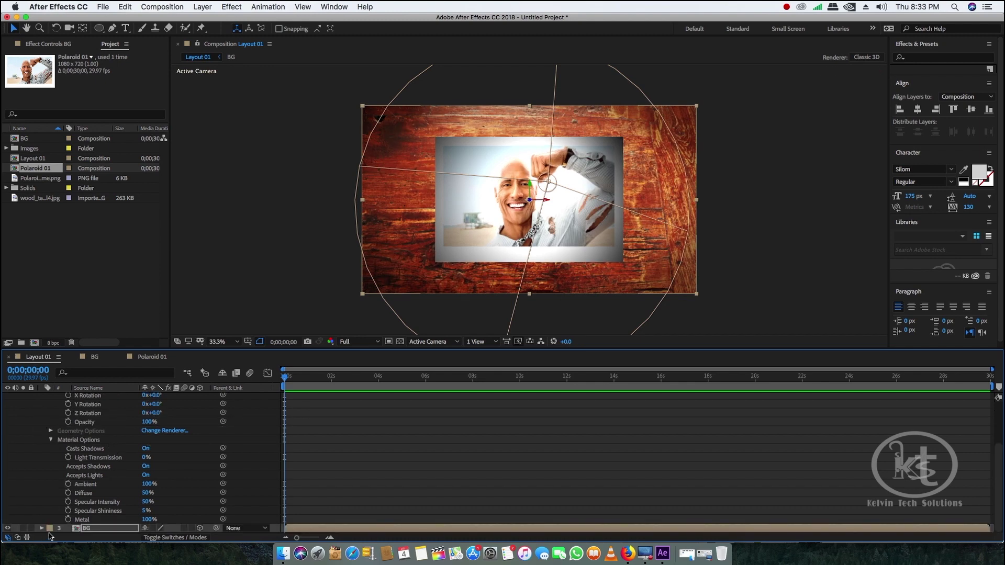
left_click(57, 413)
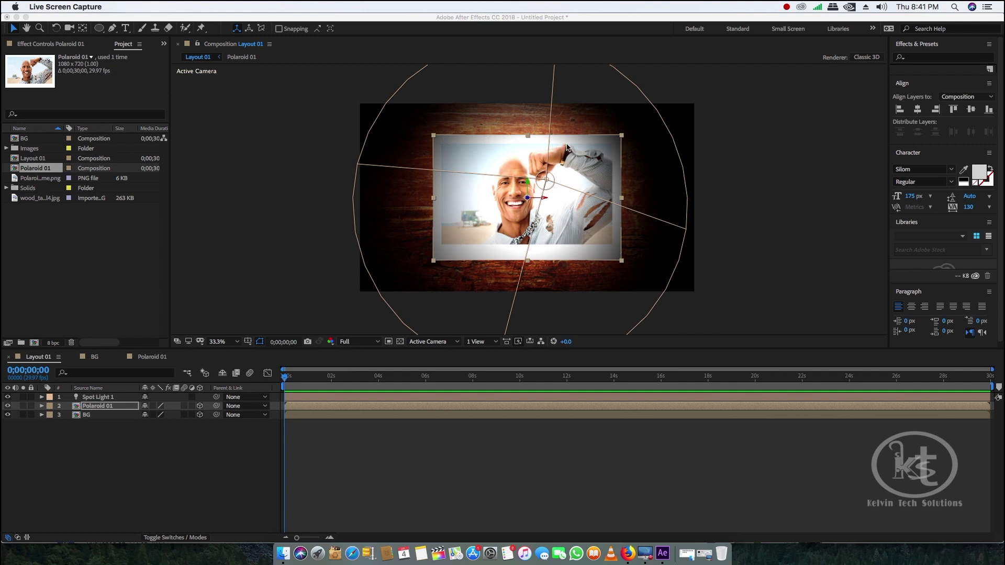
Step: Scale the Polaroid 01 layer down so the framed photo sits smaller in the middle of the wood table
left_click(462, 258)
left_click_drag(433, 260, 471, 240)
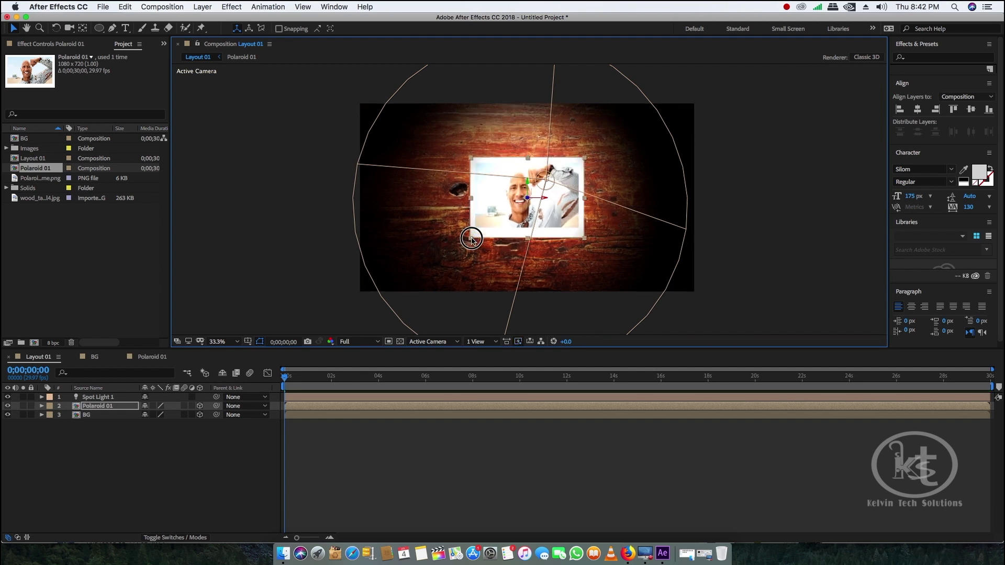
left_click(109, 409)
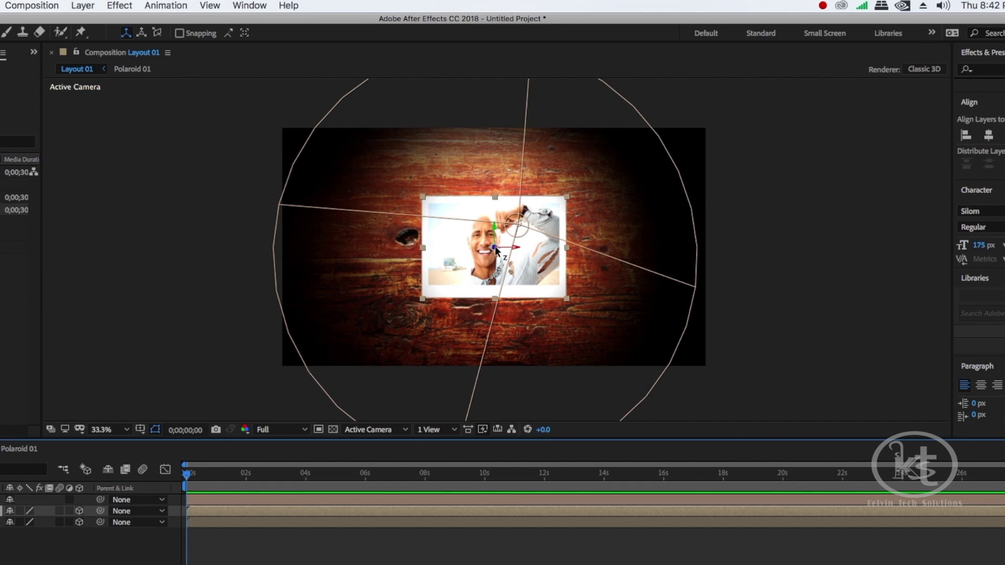
Step: Lift the Polaroid 01 layer slightly off the table along Z and pull the spot light back so it lights most of the wood
left_click_drag(495, 251, 498, 251)
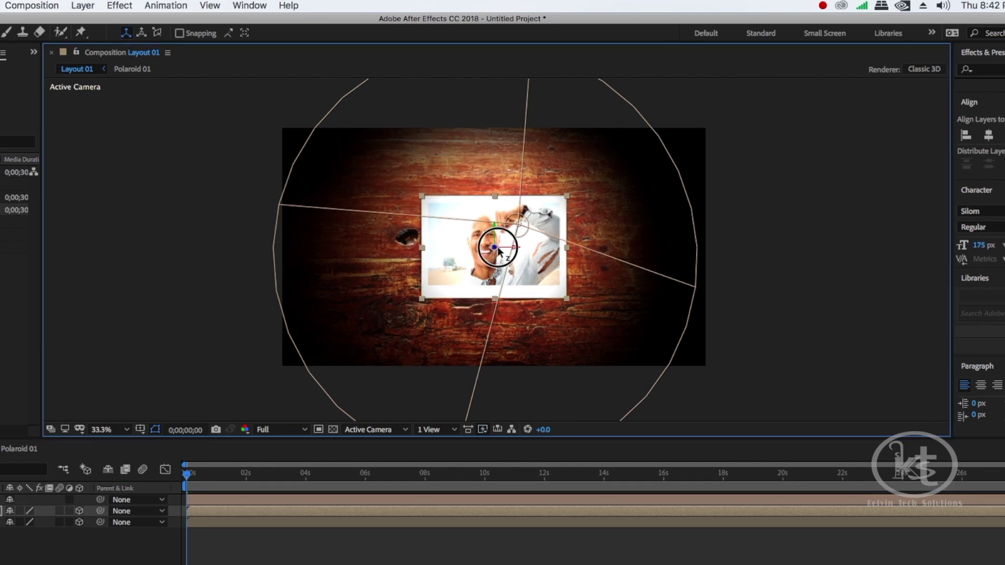
left_click_drag(498, 251, 500, 253)
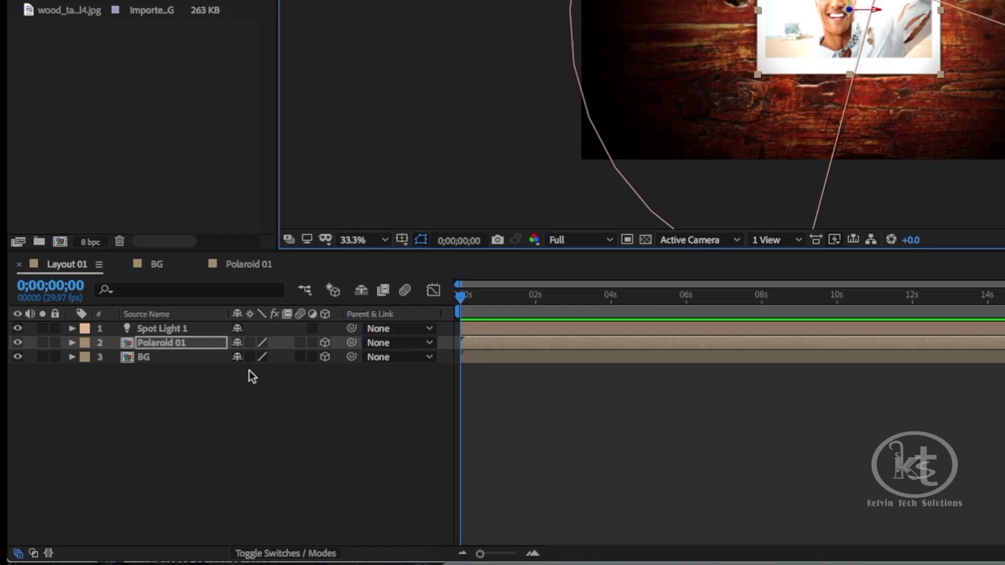
left_click(0, 500)
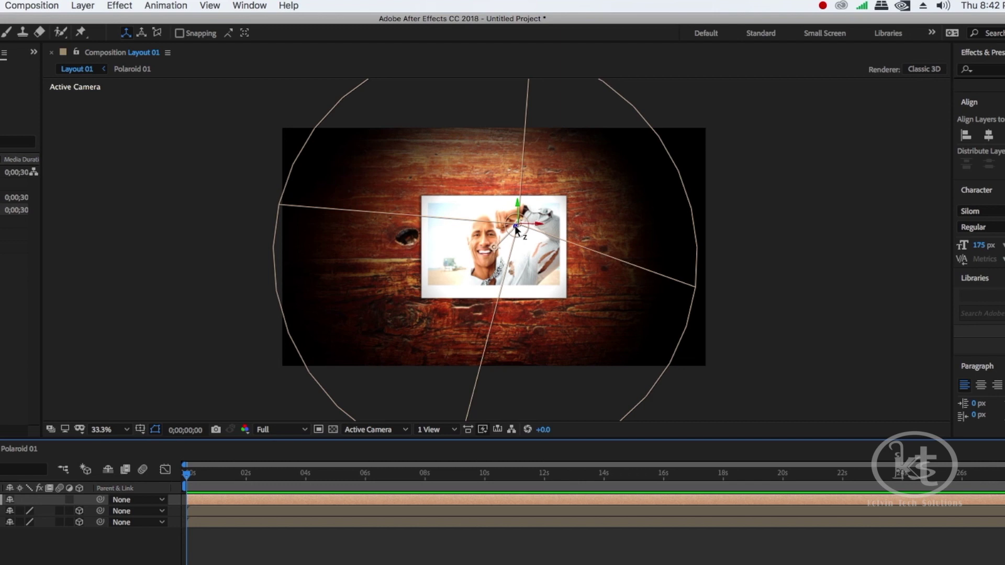
left_click_drag(515, 226, 456, 283)
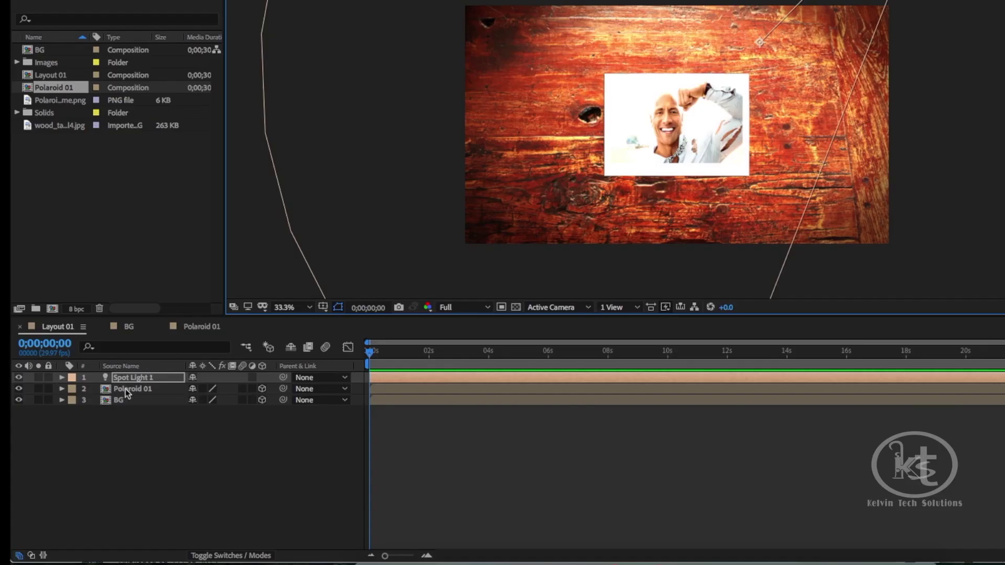
Step: Fine-tune the Polaroid 01 layer's distance from the wood table along its Z axis
left_click(130, 390)
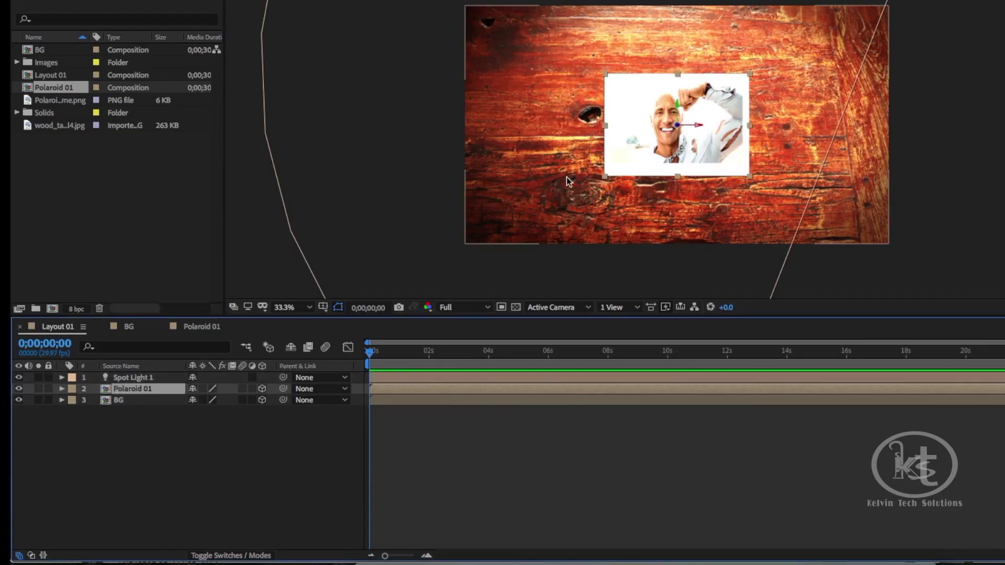
left_click_drag(678, 128, 695, 146)
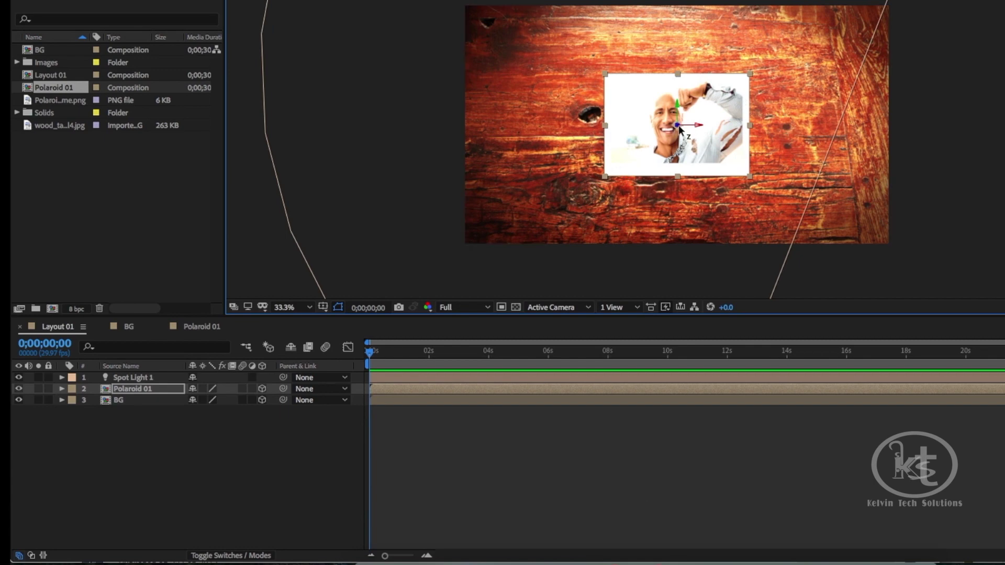
key("w")
left_click_drag(679, 129, 680, 130)
Step: Set the intensity of Spot Light 1 to 123% in its light options
left_click(874, 378)
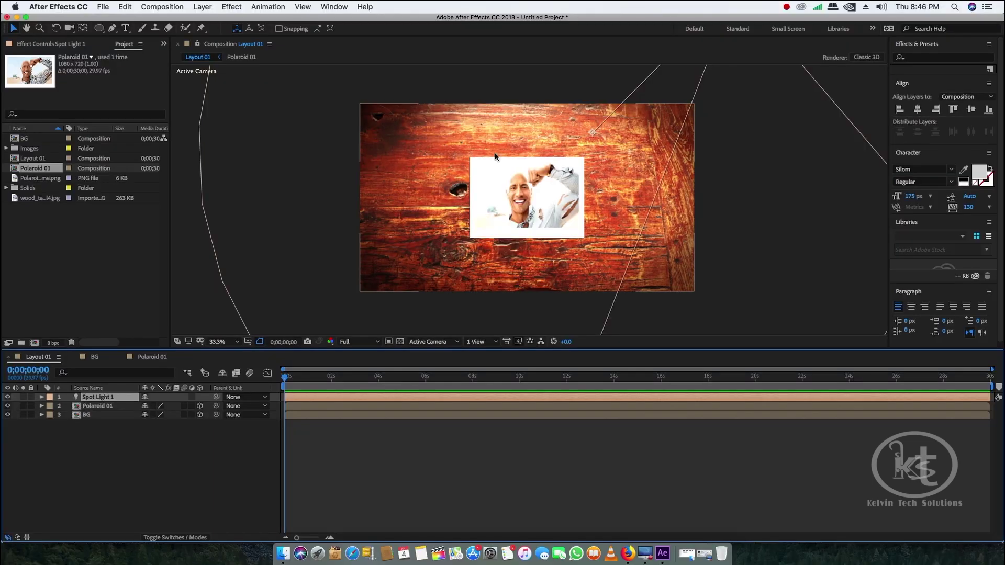
key("comma")
key("comma")
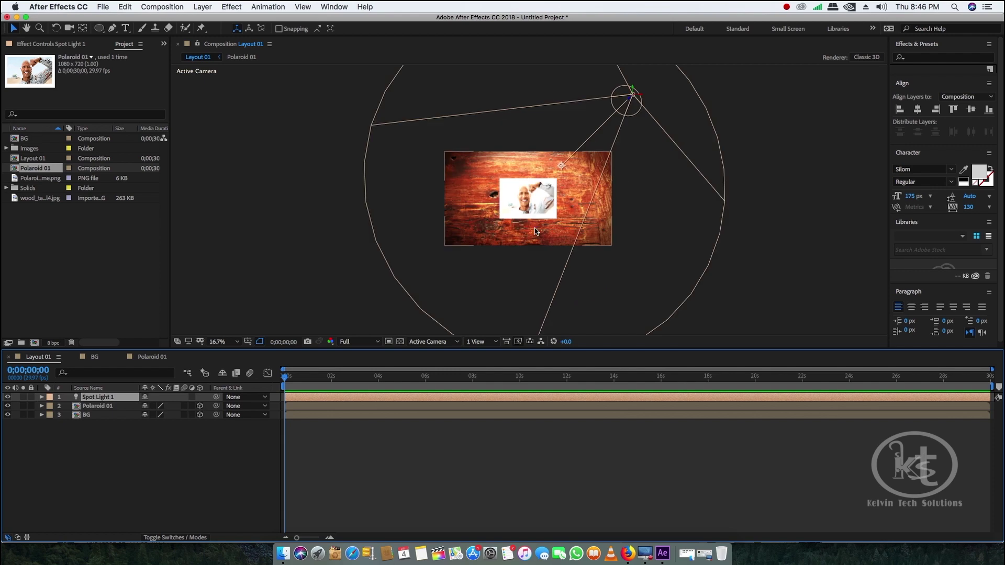
key("slash")
key("comma")
key("comma")
key("comma")
key("comma")
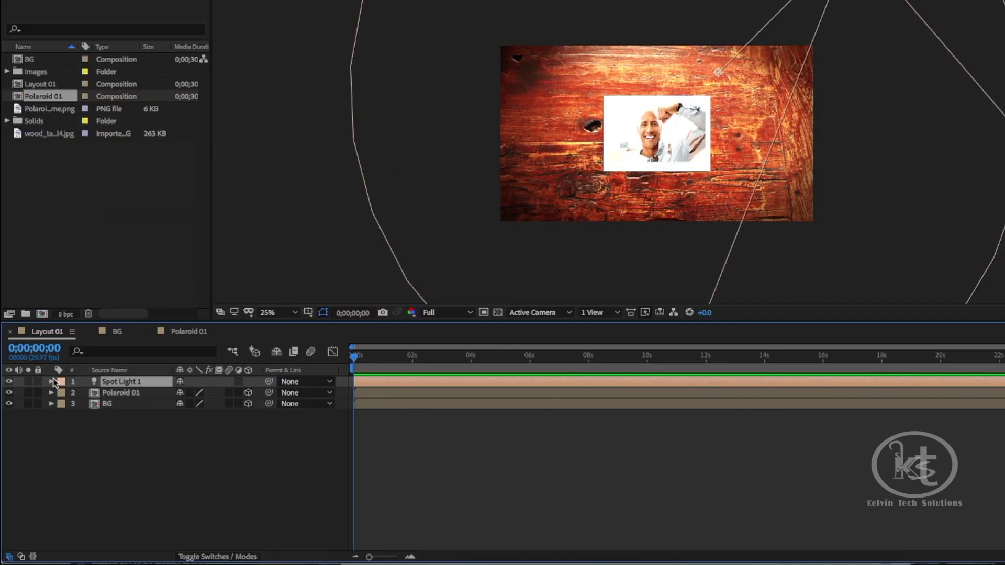
left_click(51, 383)
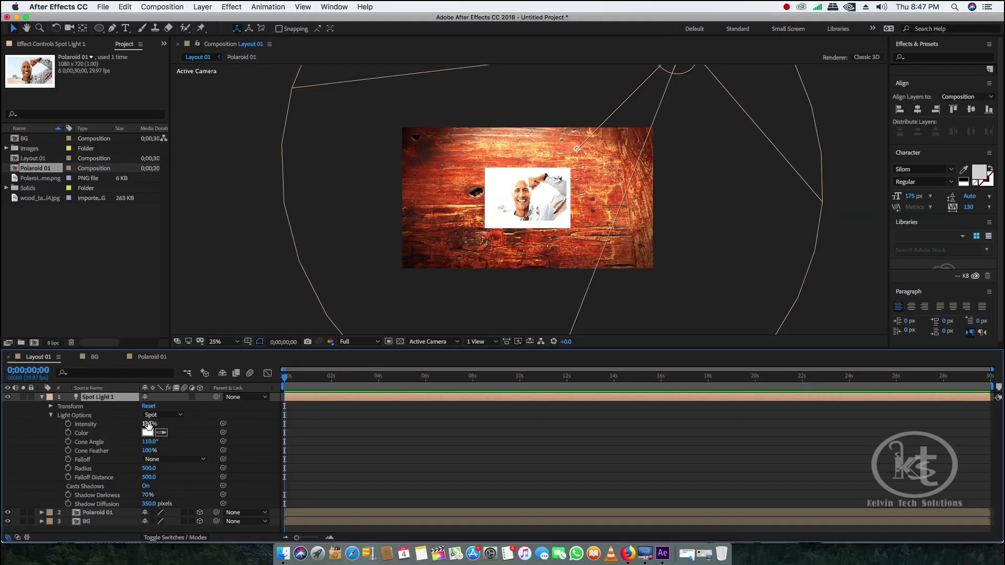
left_click_drag(185, 415, 184, 418)
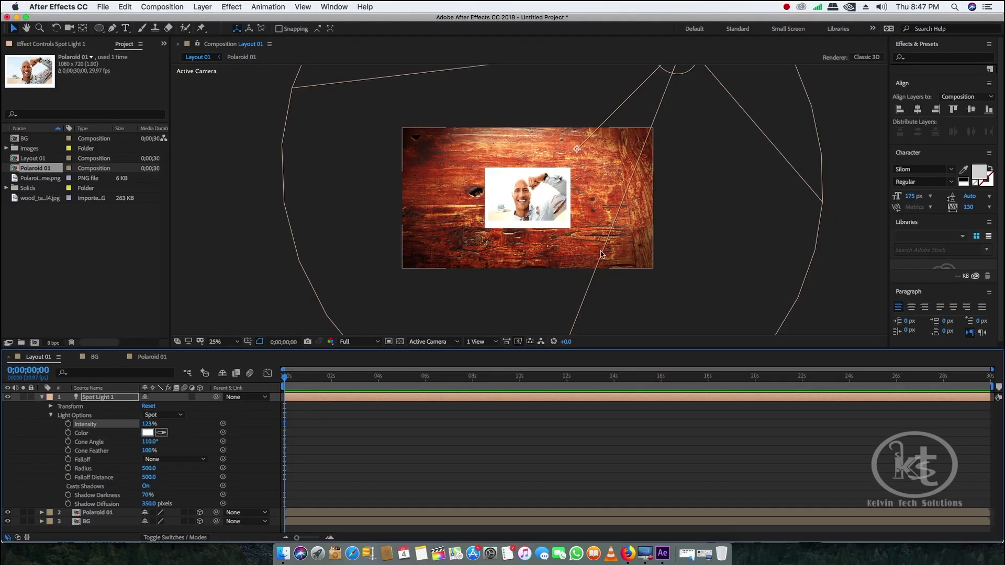
Step: Tilt the Polaroid 01 layer to a Z rotation of -6° and set its Z position to -43
key("ctrl+Down")
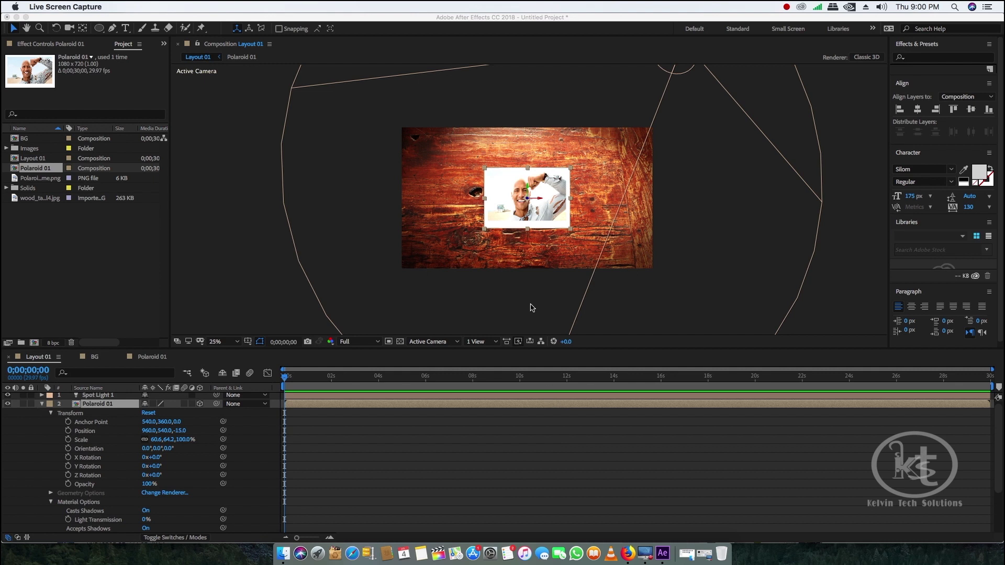
left_click(93, 404)
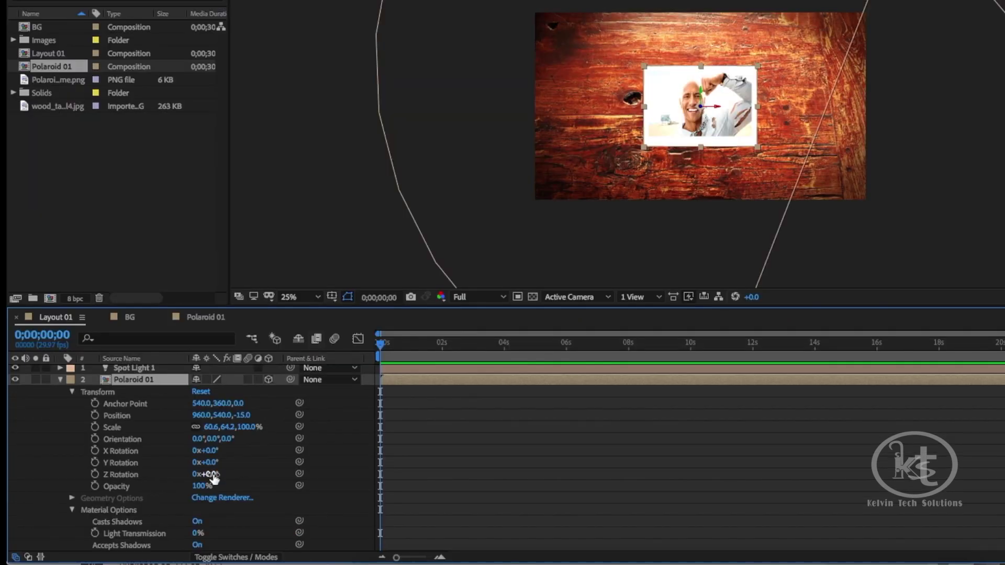
left_click_drag(214, 477, 211, 480)
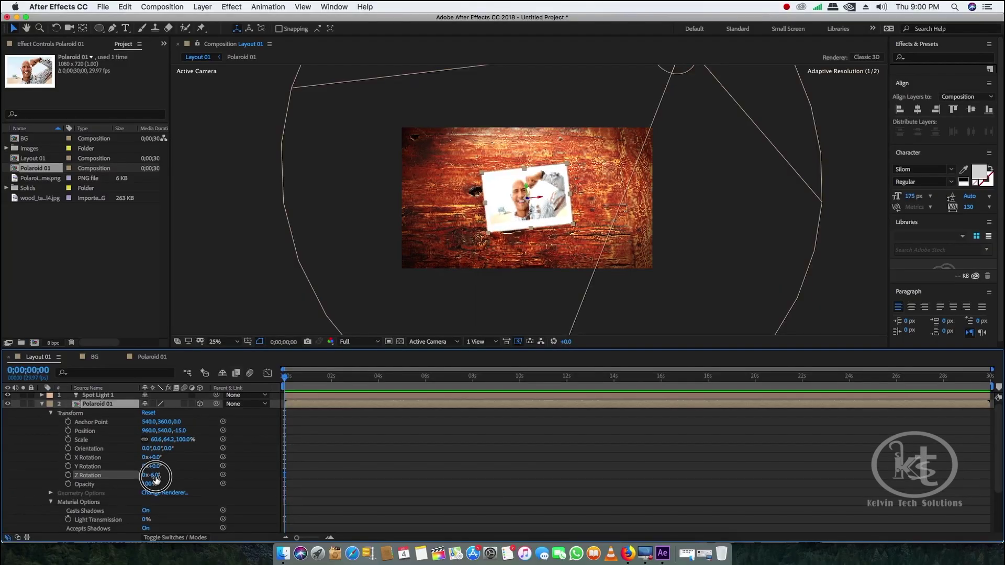
left_click_drag(180, 430, 165, 430)
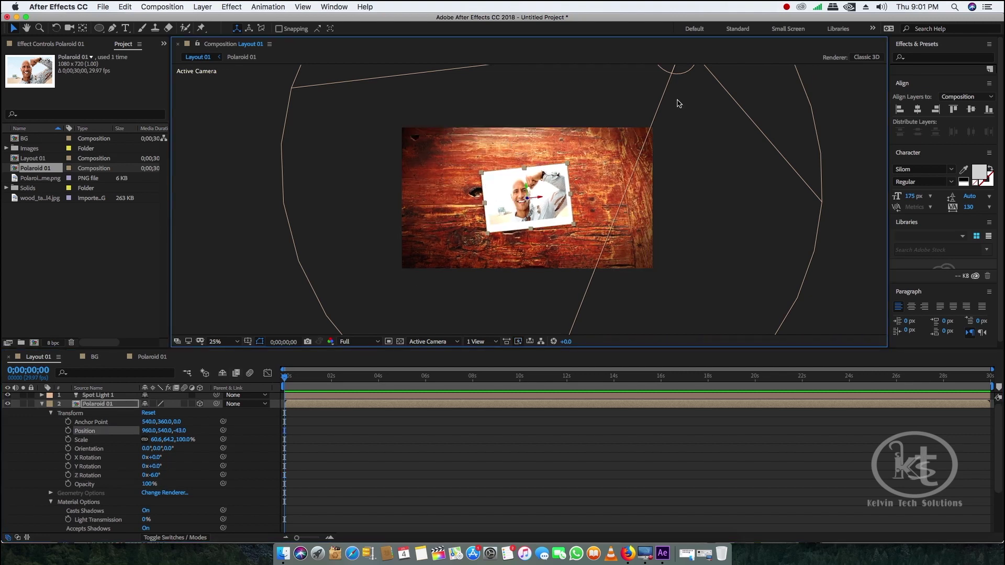
key("comma")
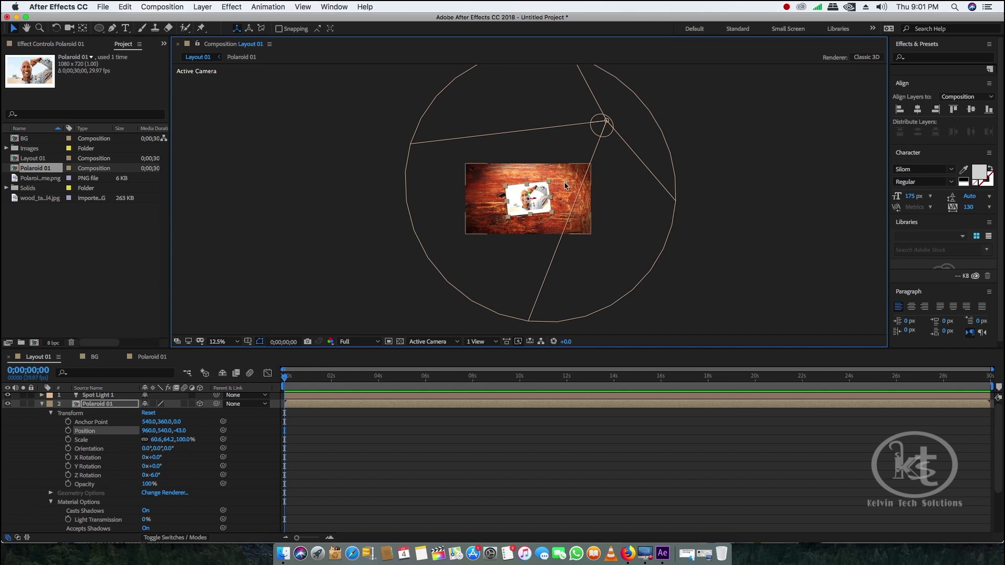
key("period")
key("period")
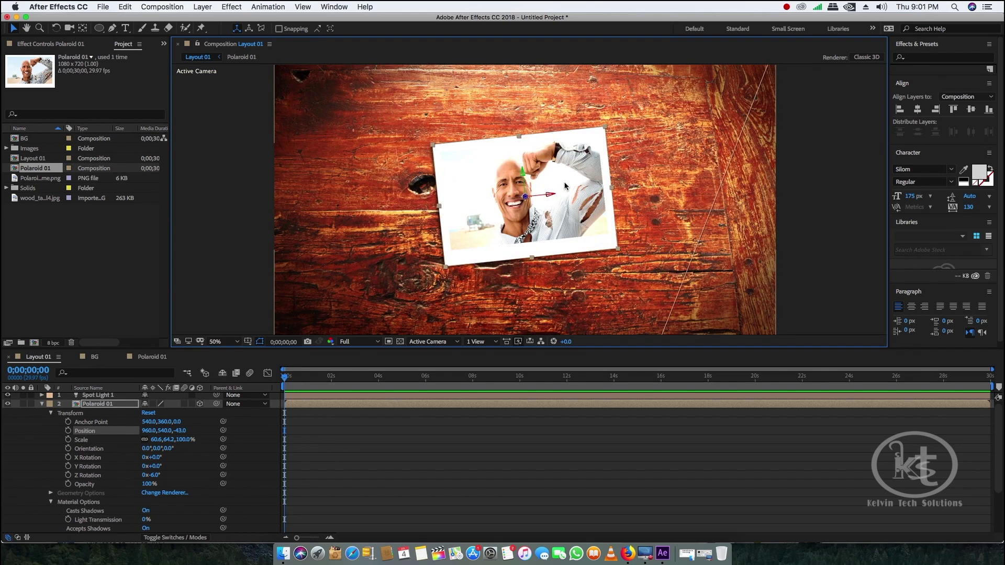
key("comma")
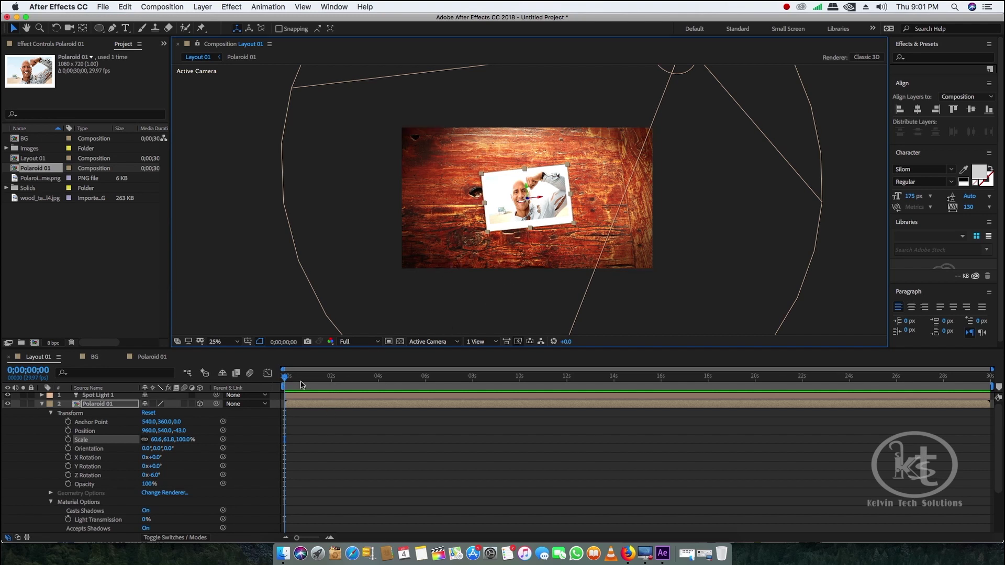
Step: Start Position and Orientation keyframes on the Polaroid 01 layer at the beginning of the timeline
left_click_drag(291, 377, 284, 404)
left_click(90, 404)
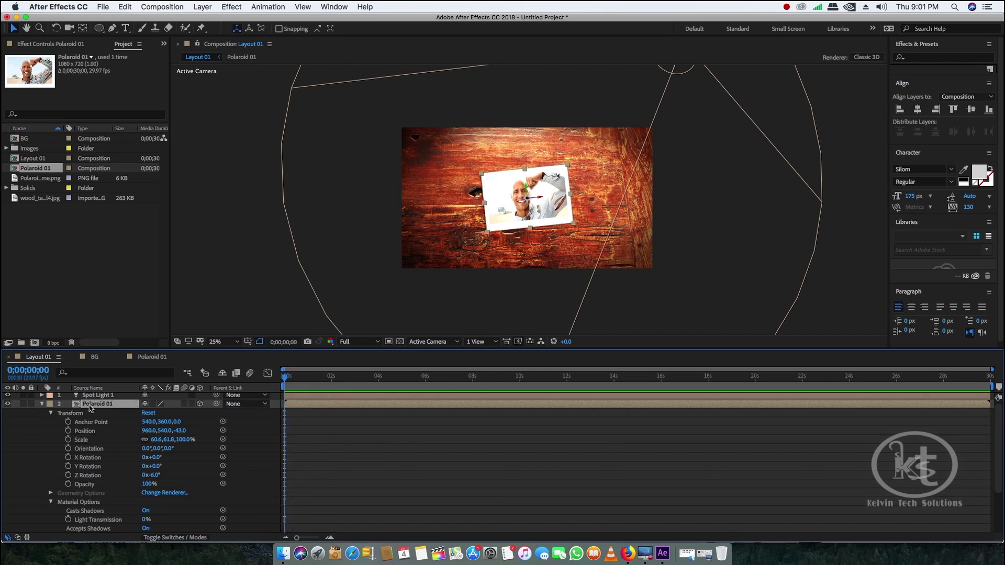
scroll(106, 441, "down", 2)
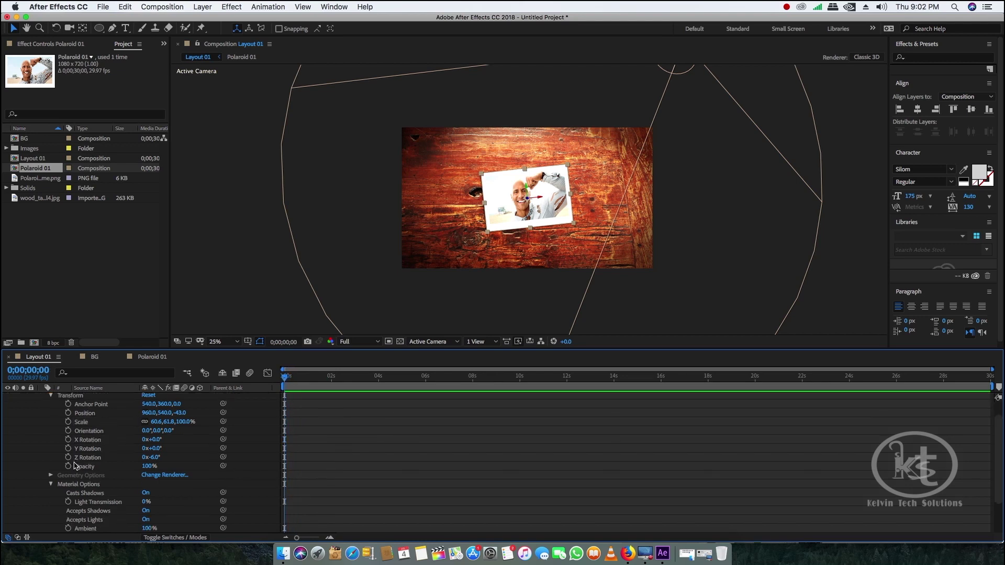
left_click(68, 412)
left_click(68, 430)
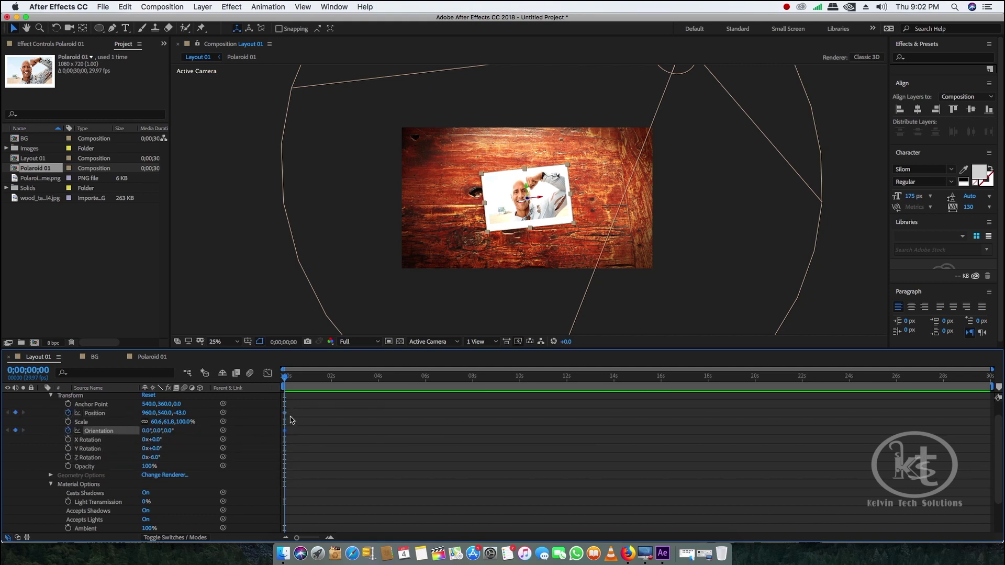
Step: Add Position and Orientation keyframes with unchanged values to the Polaroid 01 layer at 0;00;01;00
left_click(286, 379)
left_click_drag(286, 378, 308, 387)
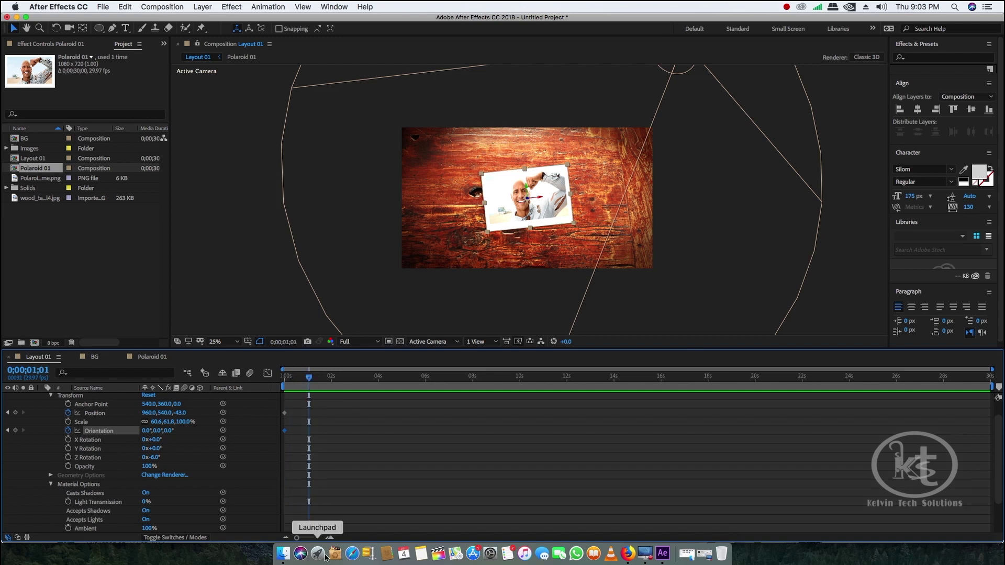
left_click_drag(296, 537, 304, 537)
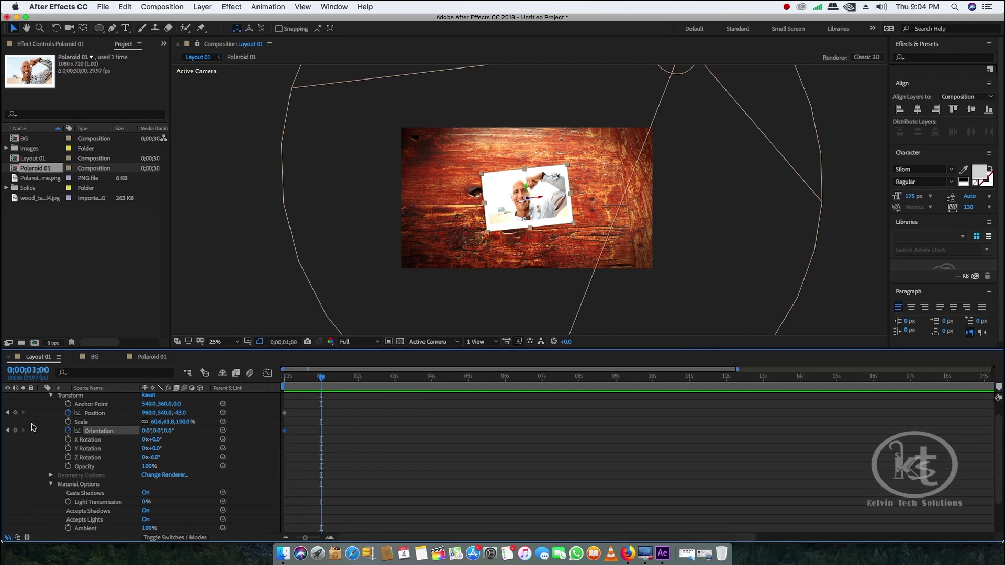
left_click(16, 413)
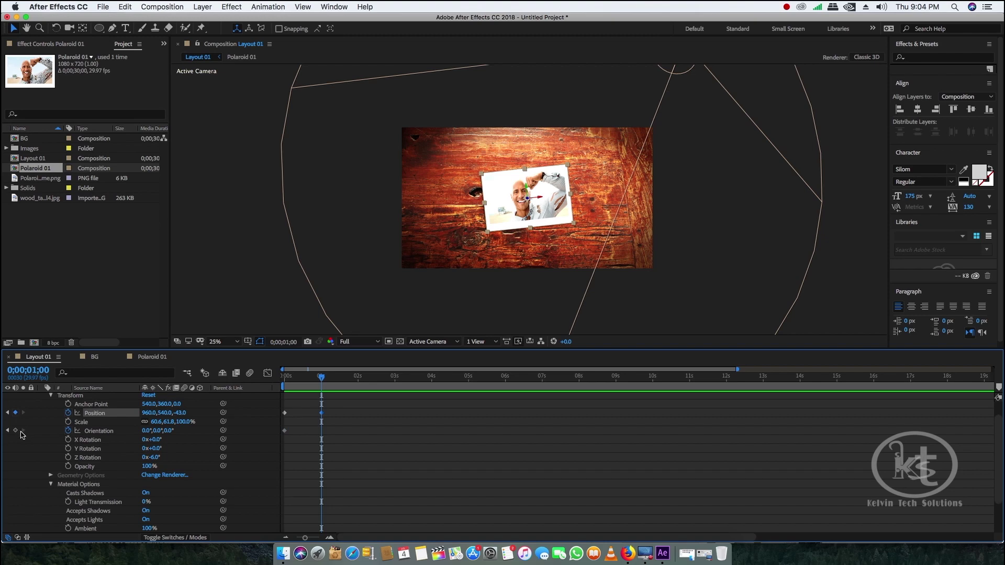
left_click(17, 431)
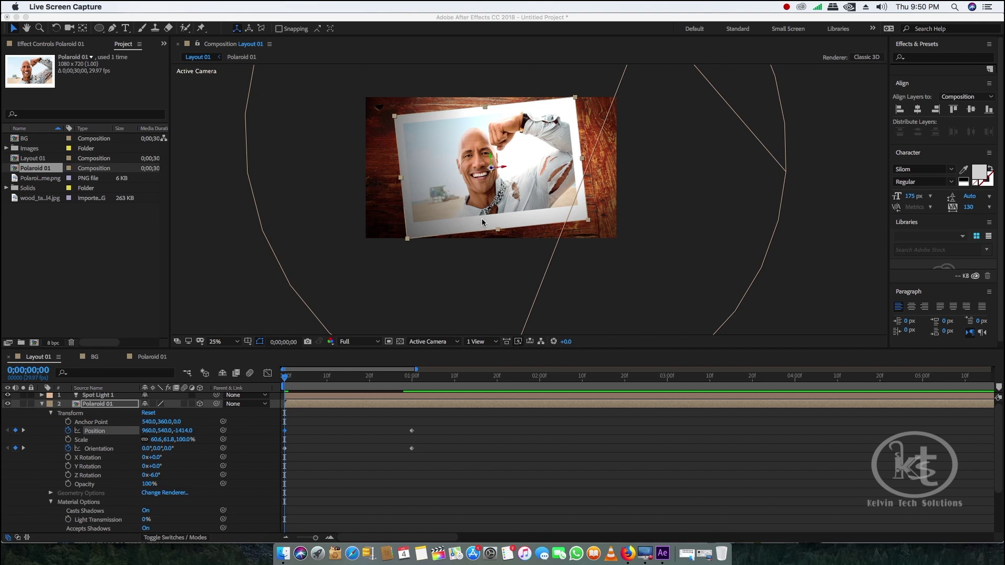
Step: Move the spot light farther up and outward from the enlarged photo, and undo the last nudge of the light
left_click(481, 222)
key("comma")
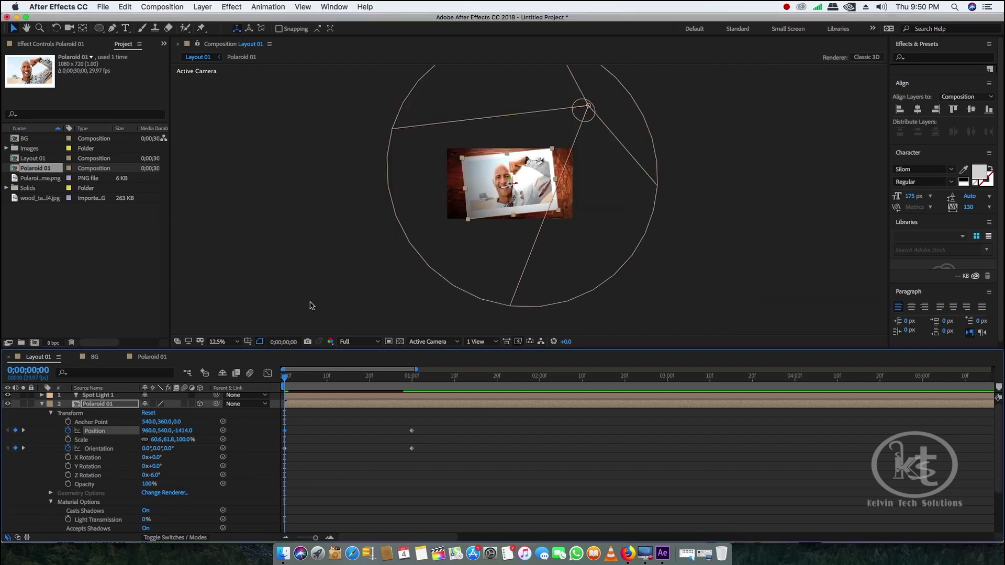
left_click(123, 395)
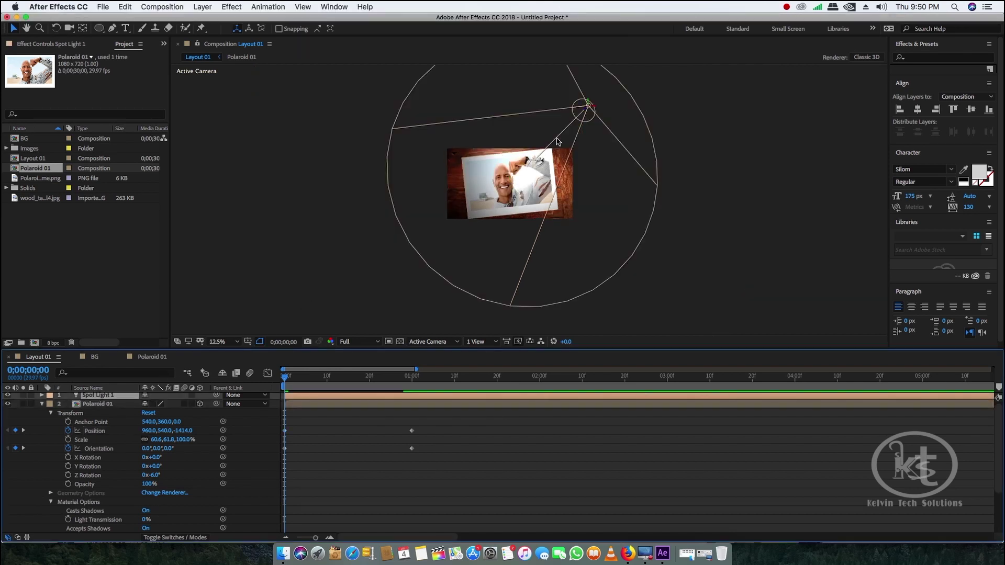
left_click_drag(576, 117, 627, 103)
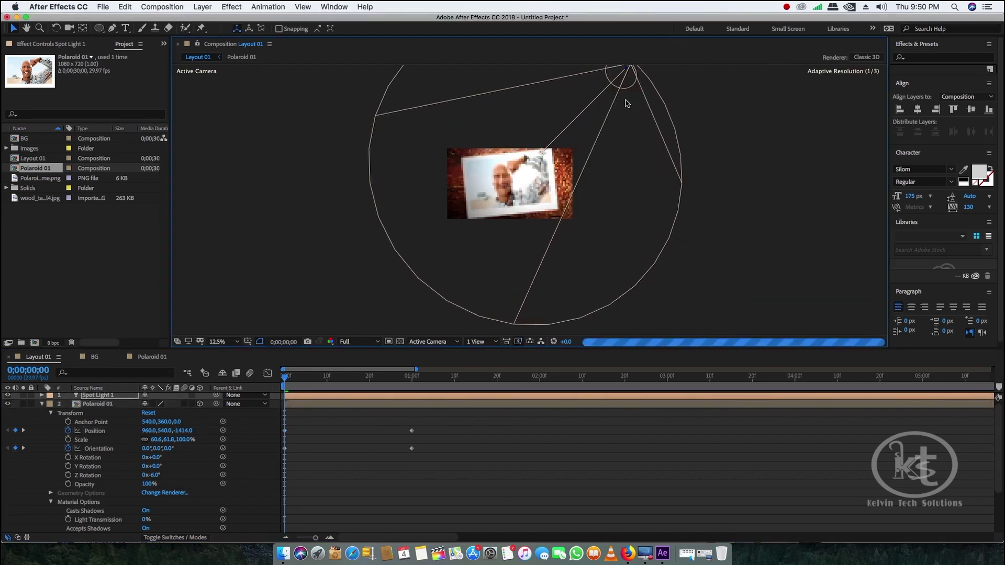
scroll(639, 152, "up", 4)
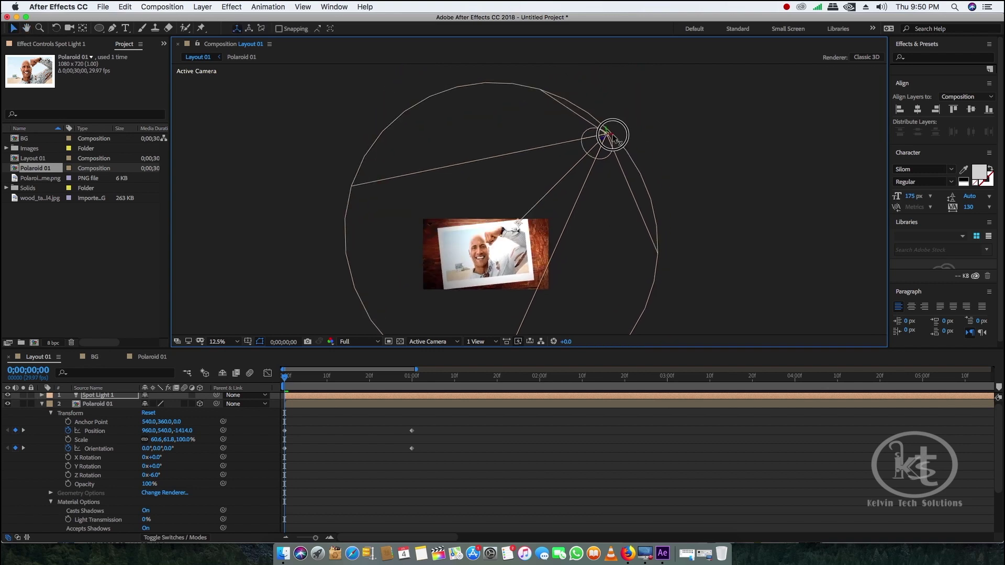
mouse_move(616, 147)
left_mouse_down()
mouse_move(602, 148)
mouse_move(620, 156)
mouse_move(626, 135)
mouse_move(616, 139)
left_mouse_up()
key("ctrl+z")
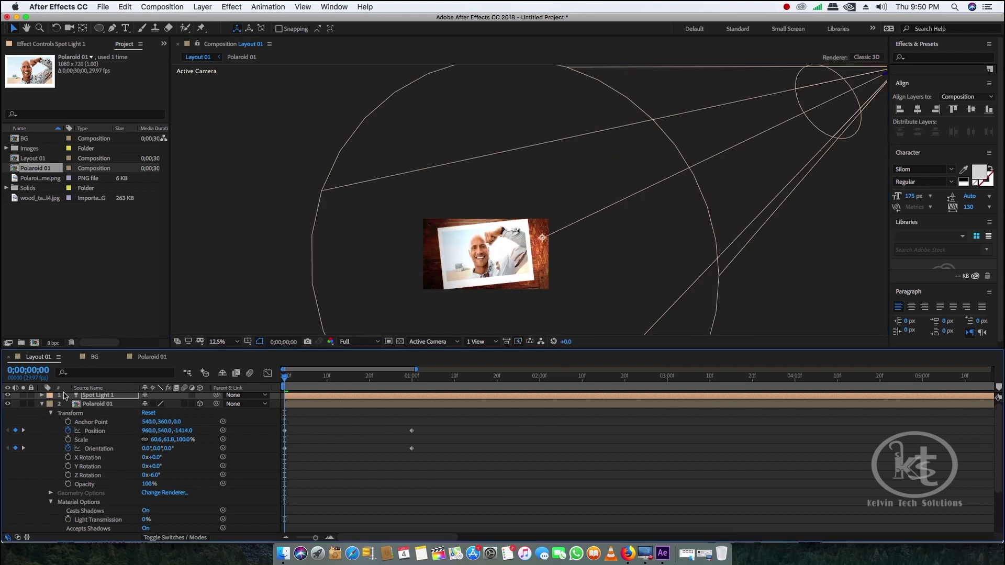
Step: Reposition the spot light just above the composition's upper-right corner, aimed at the photo so the whole polaroid is brightly lit
left_click(42, 396)
left_click_drag(149, 422, 150, 425)
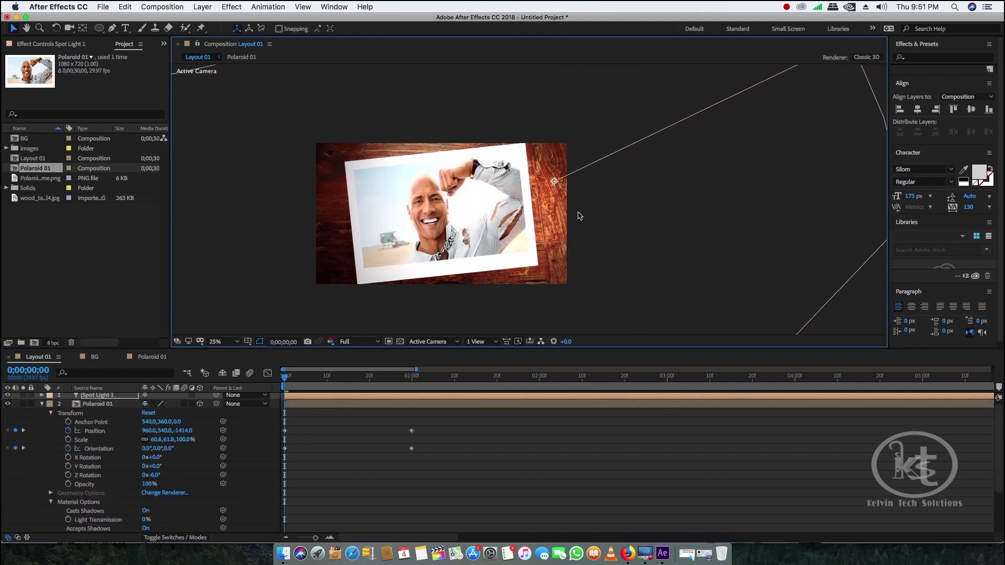
key("comma")
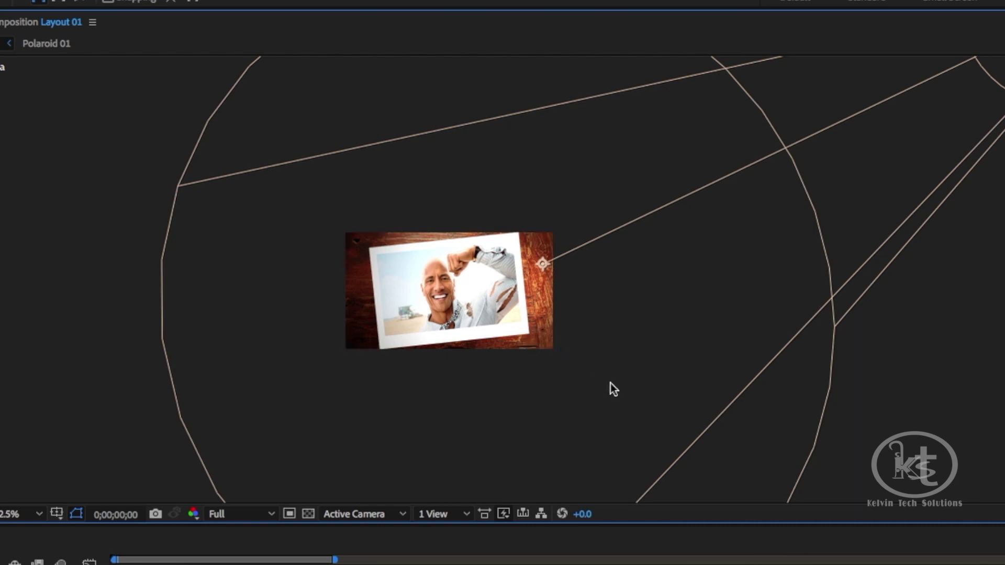
key("comma")
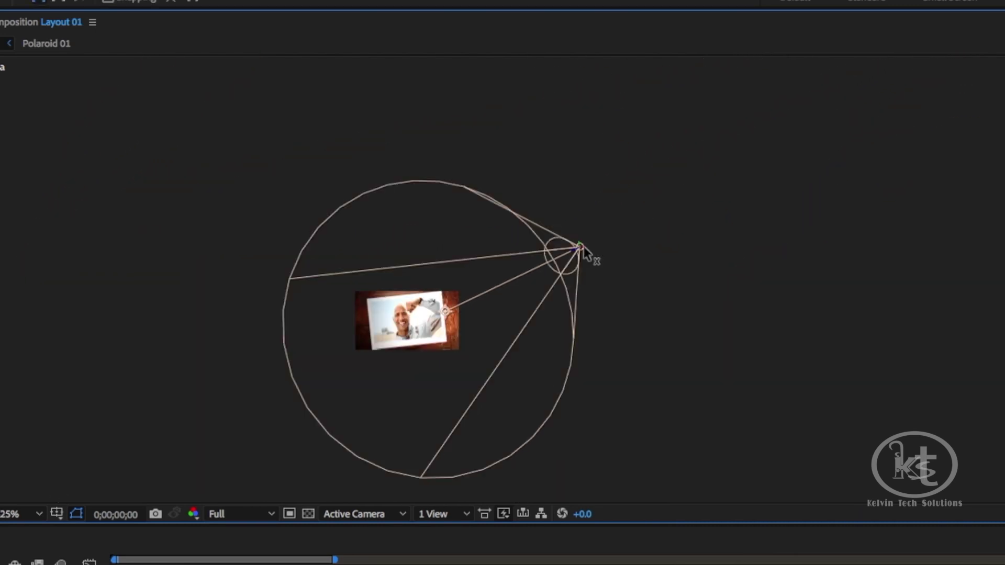
left_click_drag(583, 246, 570, 262)
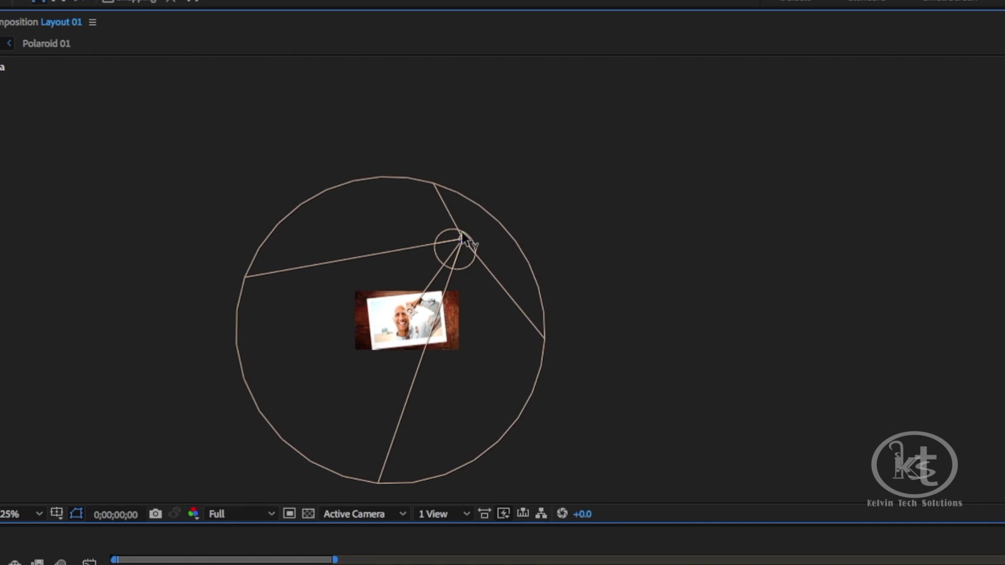
left_click_drag(460, 240, 468, 234)
scroll(611, 363, "up", 4)
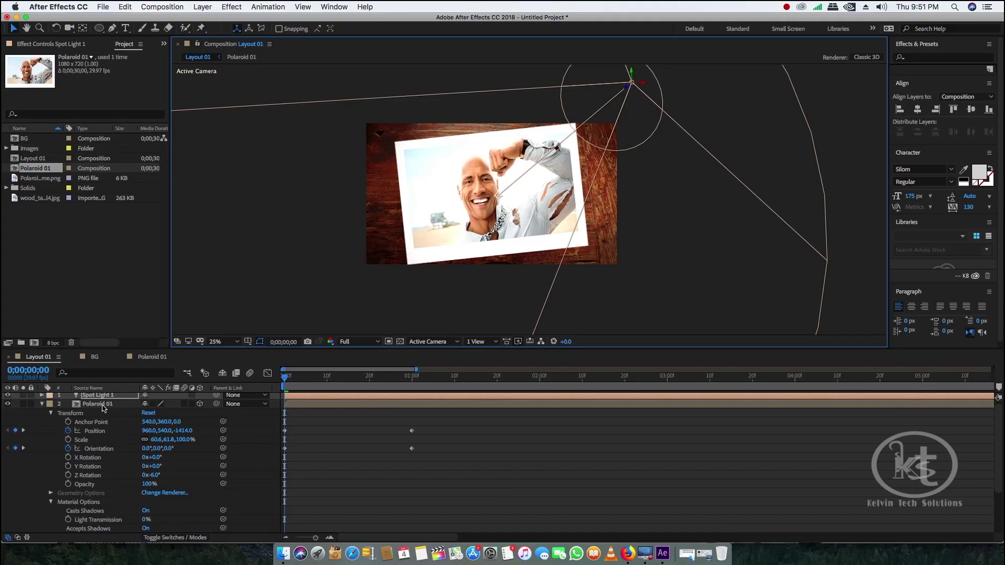
Step: Enlarge the Polaroid 01 layer to a scale of about 68.9, 71.5% in the composition
left_click(103, 407)
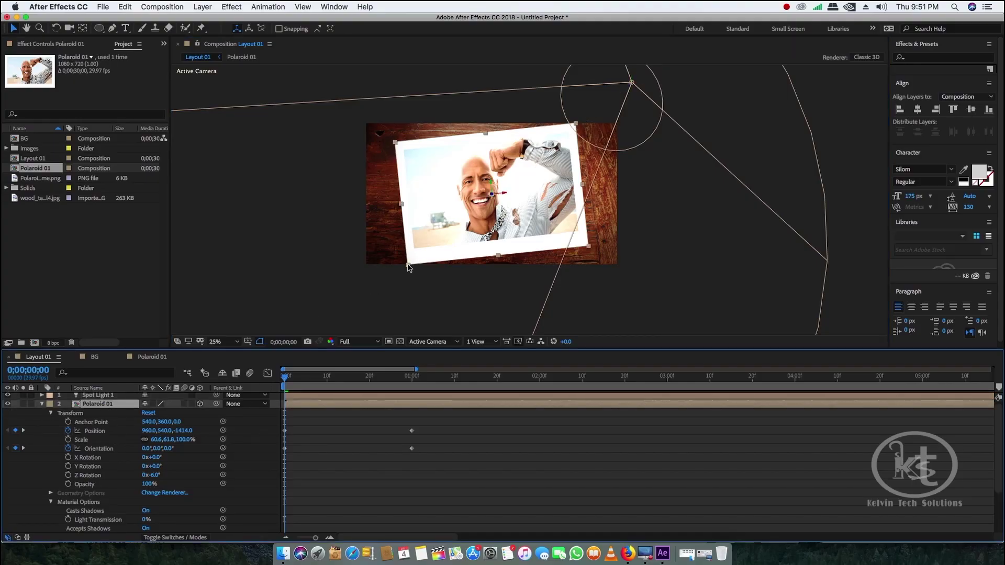
left_click_drag(408, 265, 396, 275)
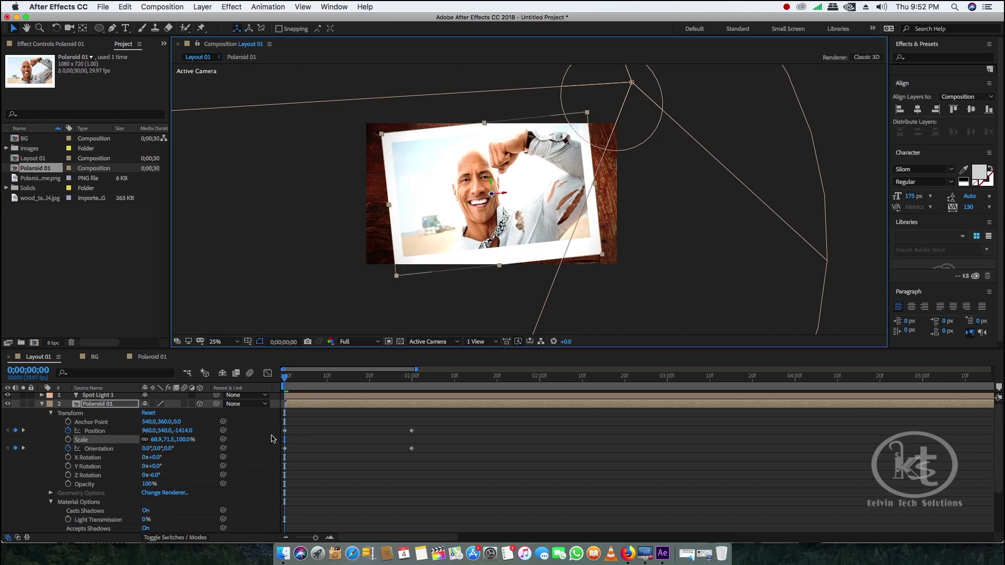
key("space")
left_click(270, 401)
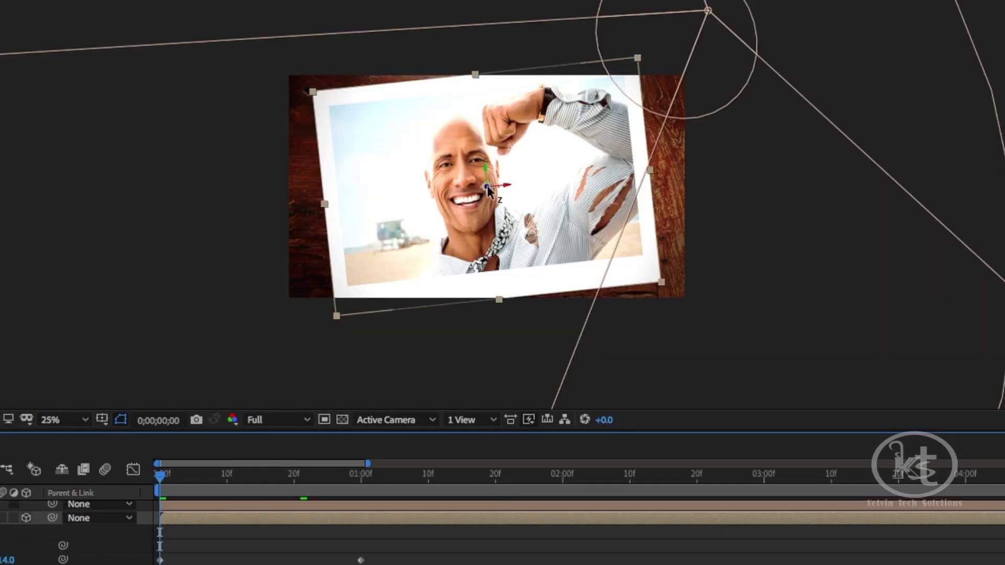
Step: At the timeline start, move Polaroid 01 below the frame to about 1018, 1092, -1462, and preview the drop onto the table
left_click(487, 190)
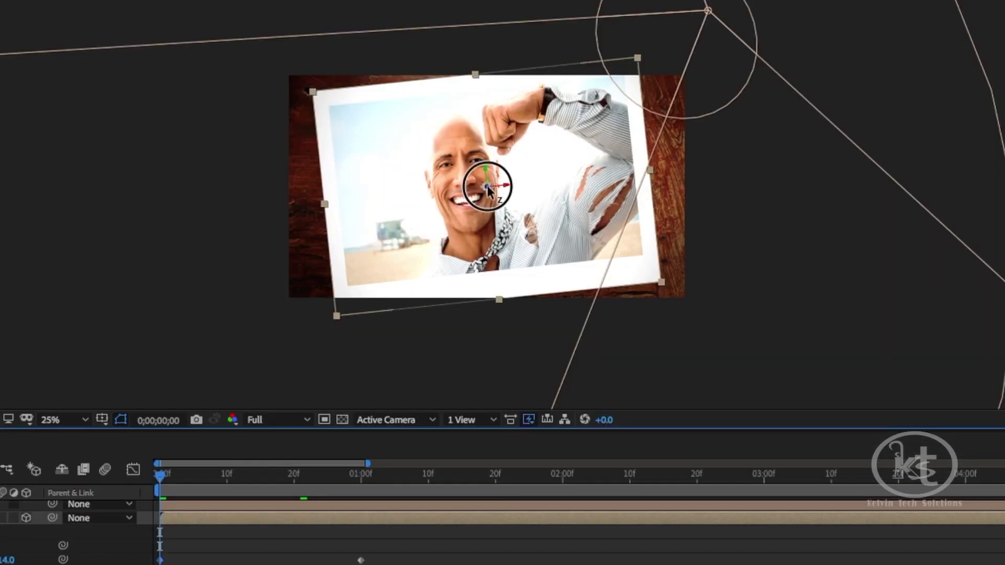
left_click_drag(487, 189, 496, 255)
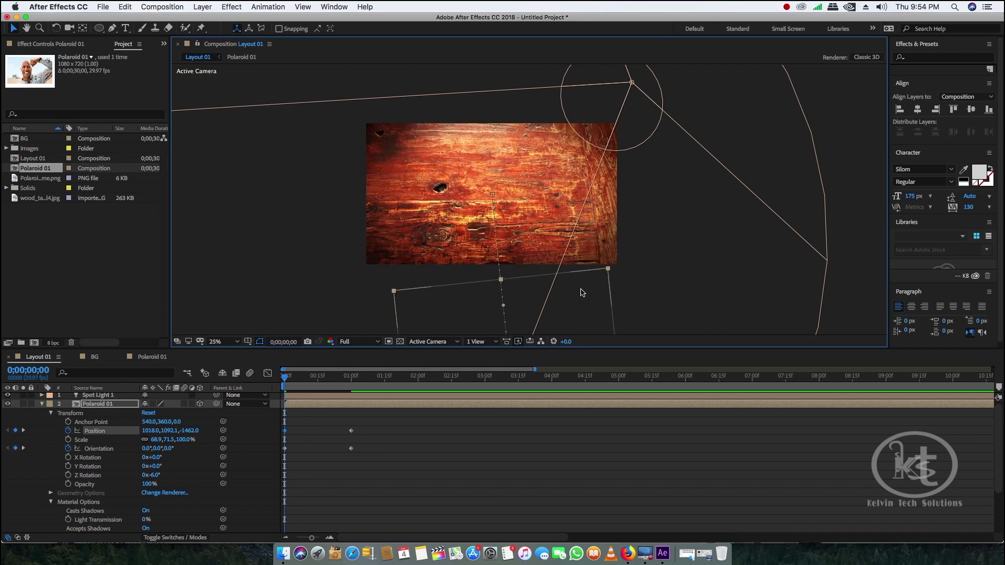
key("space")
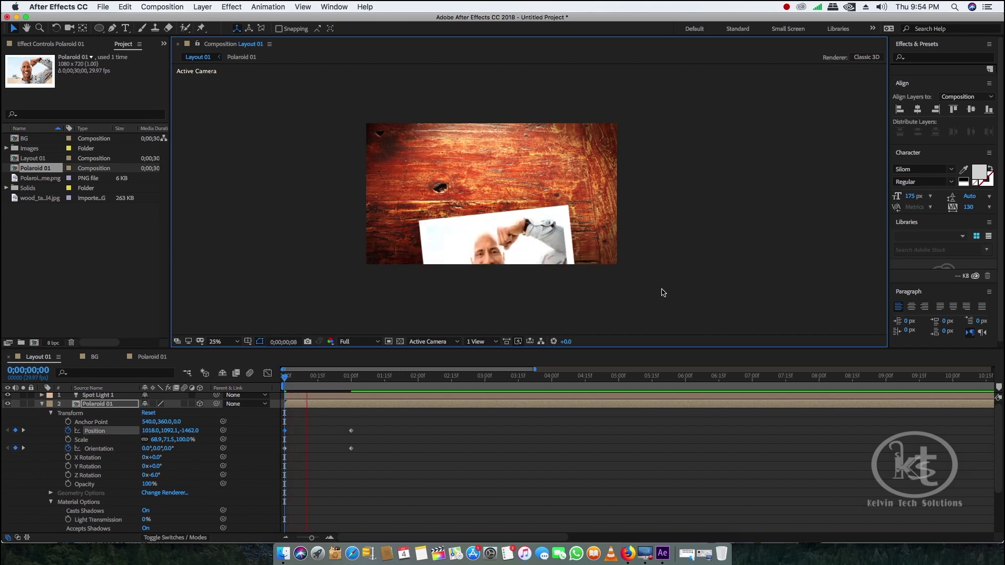
key("space")
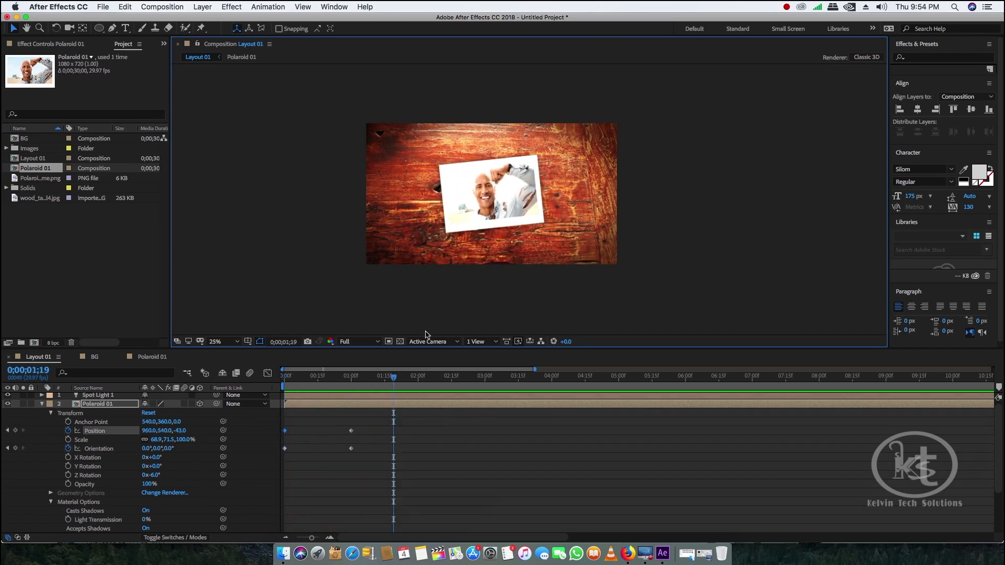
left_click_drag(394, 380, 277, 414)
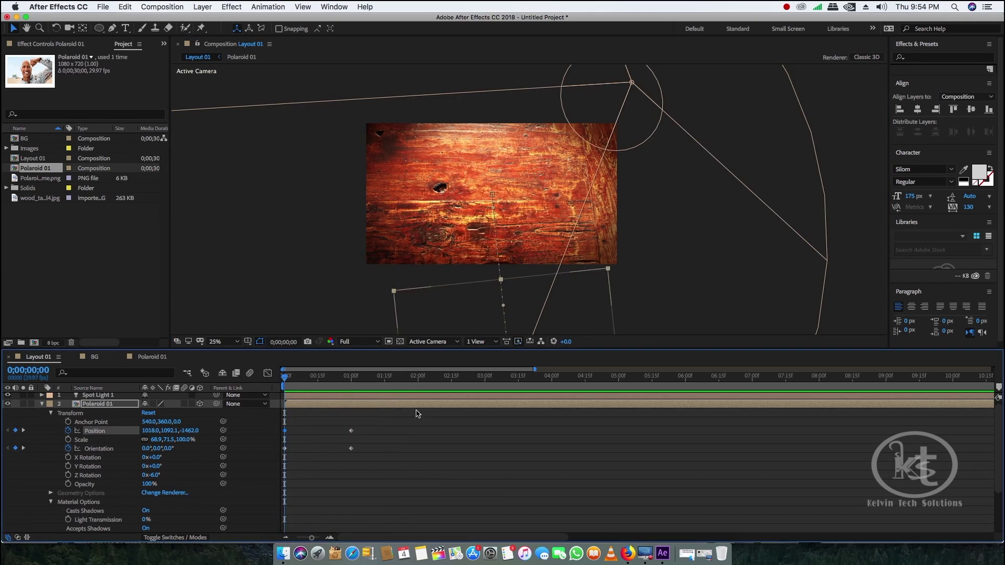
key("space")
key("space")
key("Home")
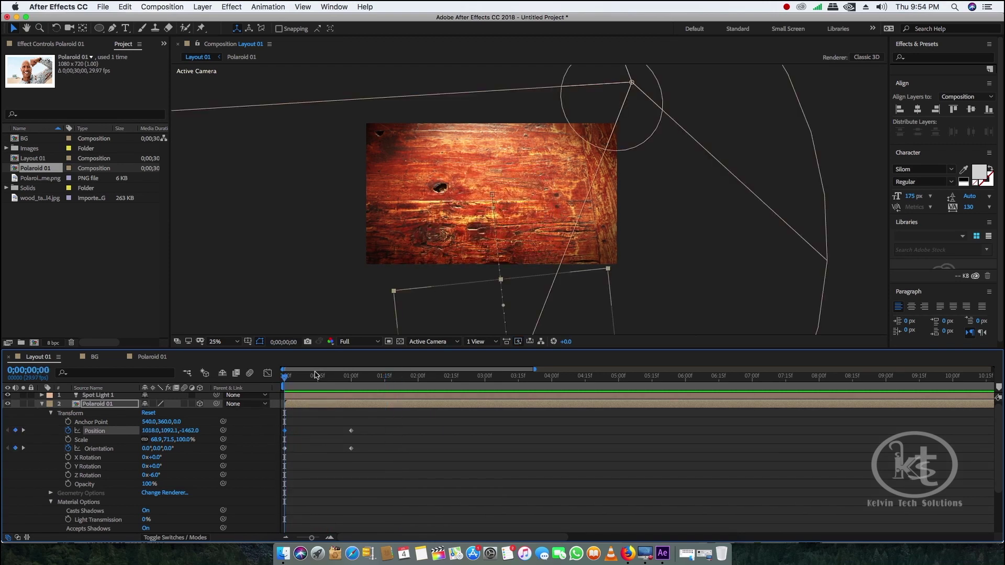
Step: Reshape the Polaroid 01 motion path with its handle at the 0;00;01;00 keyframe, and play the animation from the start
left_click(351, 375)
scroll(692, 195, "up", 1)
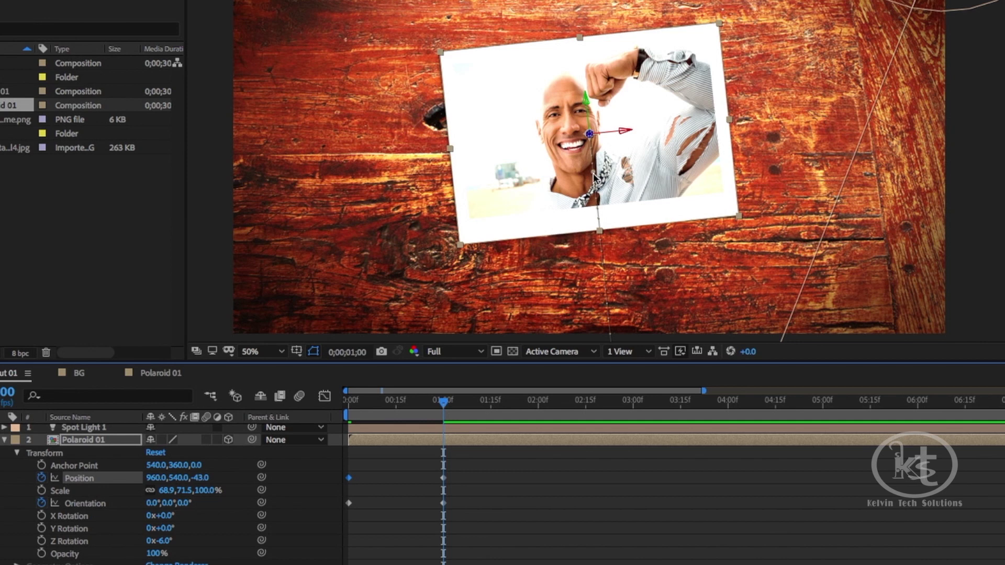
mouse_move(592, 174)
left_mouse_down()
mouse_move(577, 175)
mouse_move(567, 160)
mouse_move(562, 103)
mouse_move(572, 85)
mouse_move(535, 103)
mouse_move(555, 76)
mouse_move(569, 82)
mouse_move(559, 90)
left_mouse_up()
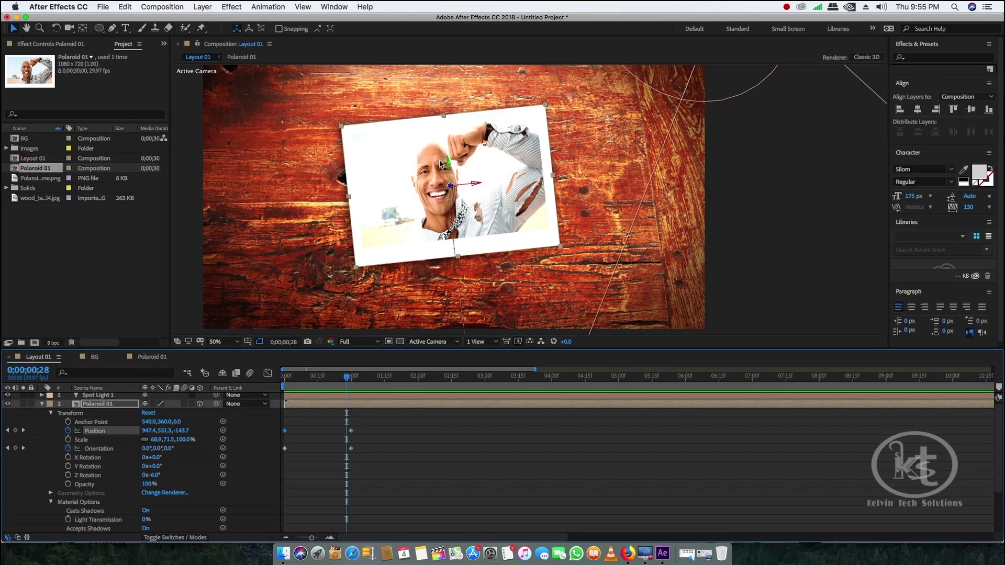
left_click_drag(439, 163, 447, 162)
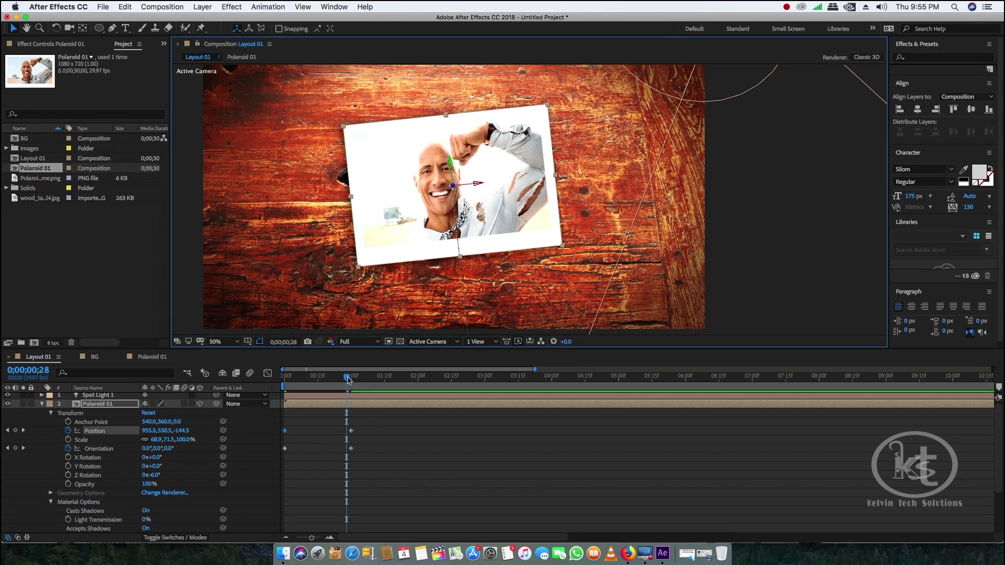
key("Home")
key("space")
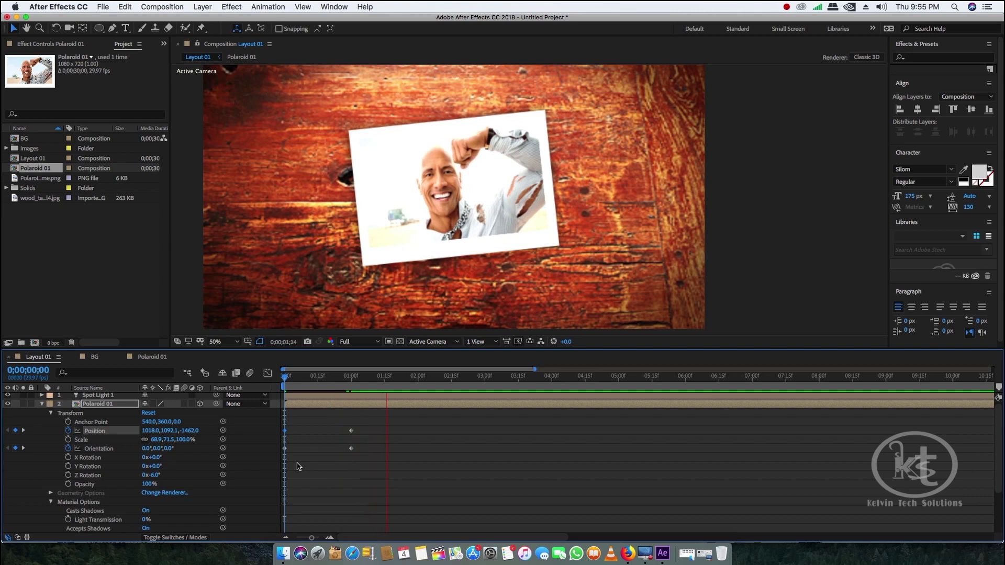
left_click_drag(411, 376, 351, 397)
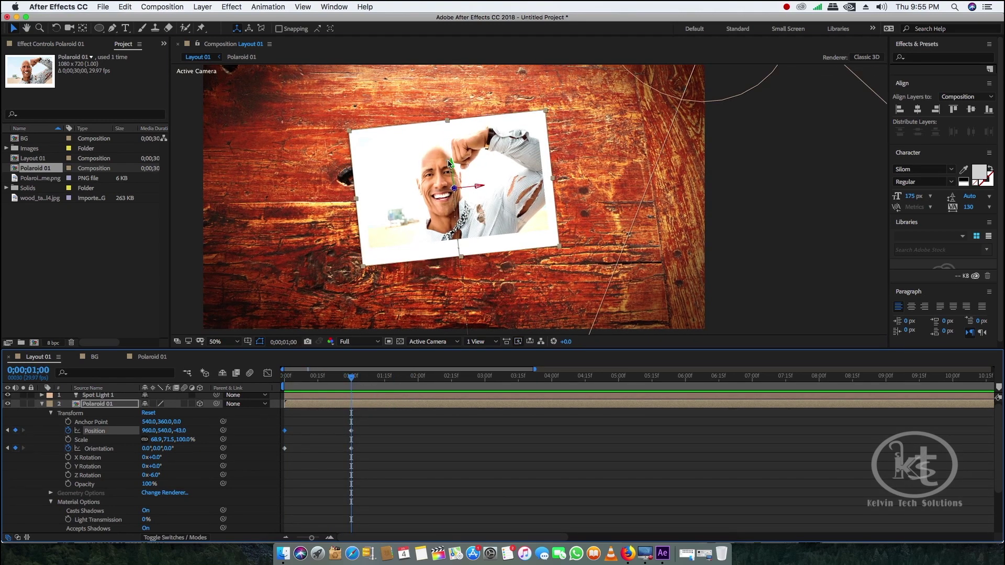
Step: Examine the landed photo frame by frame from 0;00;01;00 to 0;00;01;12
key("Page_Down")
key("Page_Down")
key("Page_Down")
key("Page_Down")
key("Page_Down")
key("Page_Down")
key("Page_Down")
key("Page_Down")
key("Page_Down")
key("Page_Down")
key("Page_Down")
key("Page_Down")
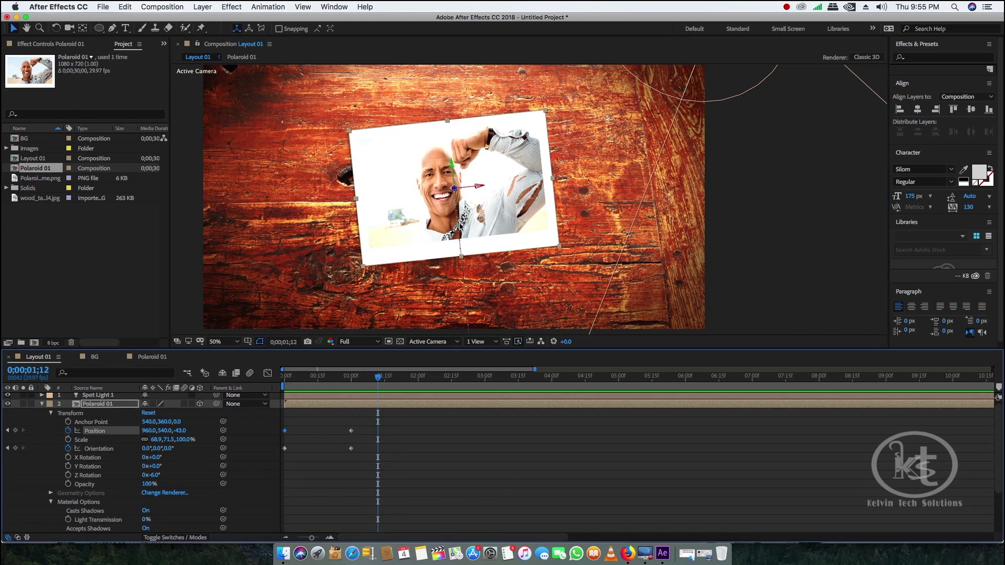
key("comma")
key("comma")
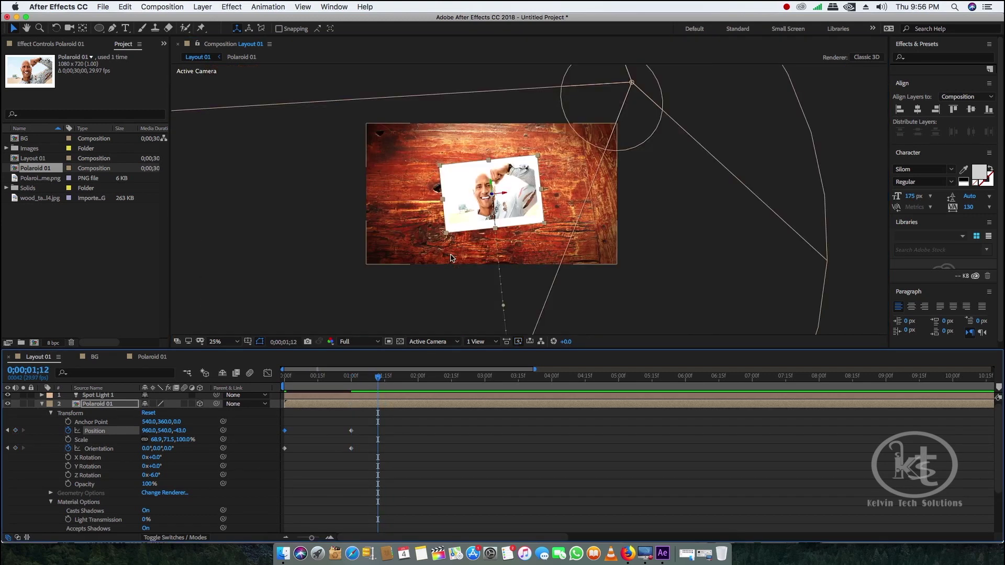
key("j")
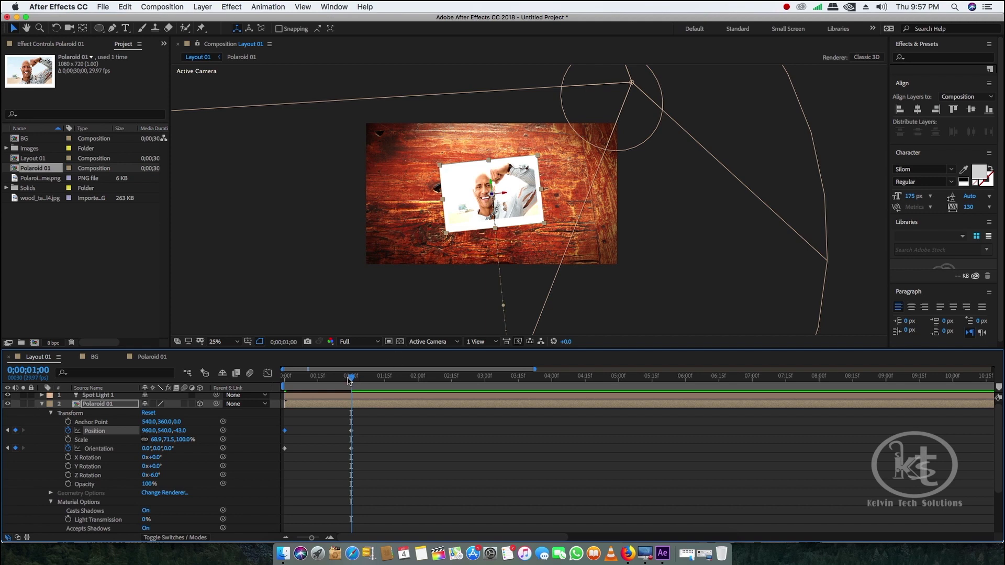
Step: At 0;00;00;00, tilt the Polaroid 01 layer with the Rotation tool to an orientation of about 50°, 5°, 2°, and preview the motion
left_click_drag(350, 380, 289, 393)
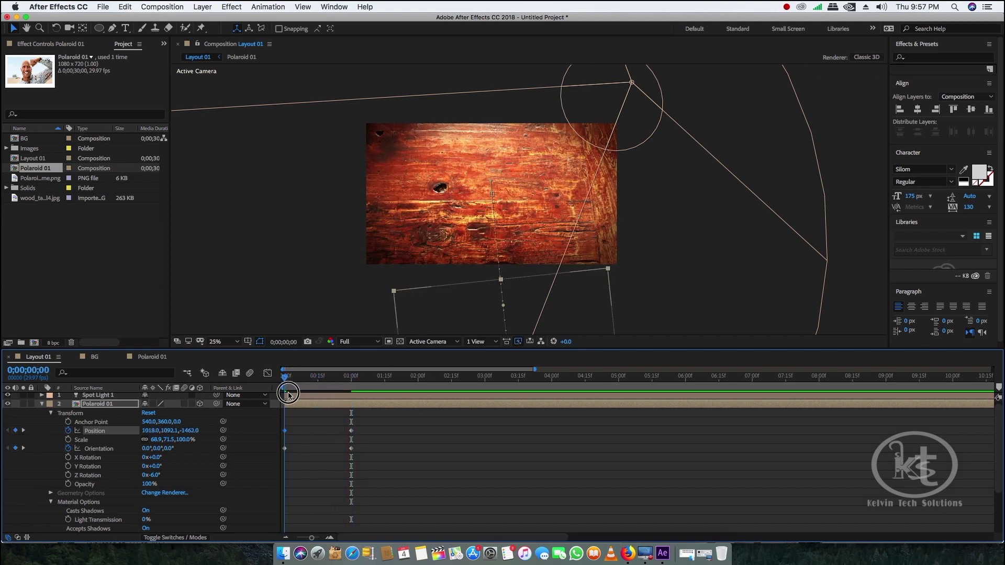
left_click(267, 406)
scroll(501, 324, "down", 5)
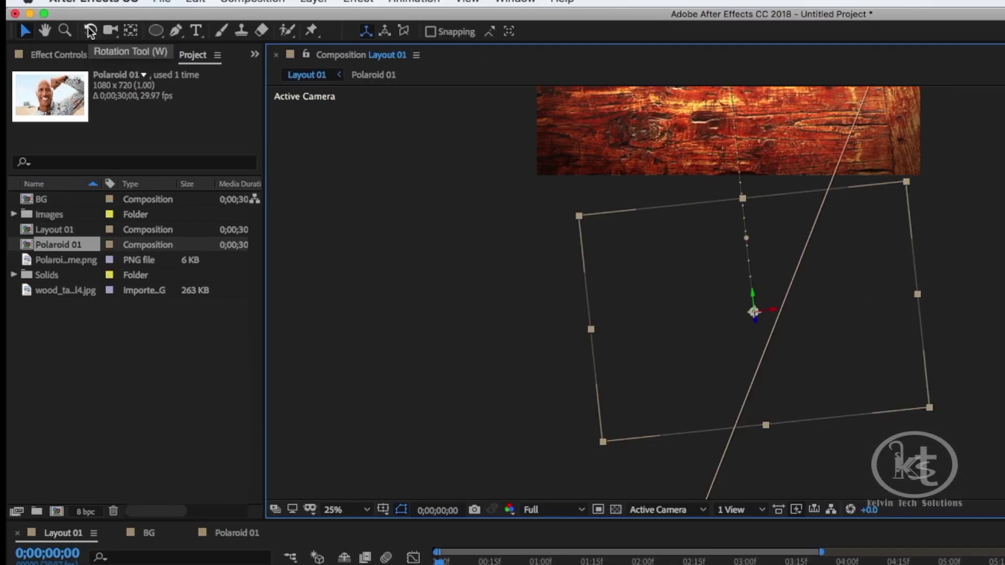
left_click(56, 28)
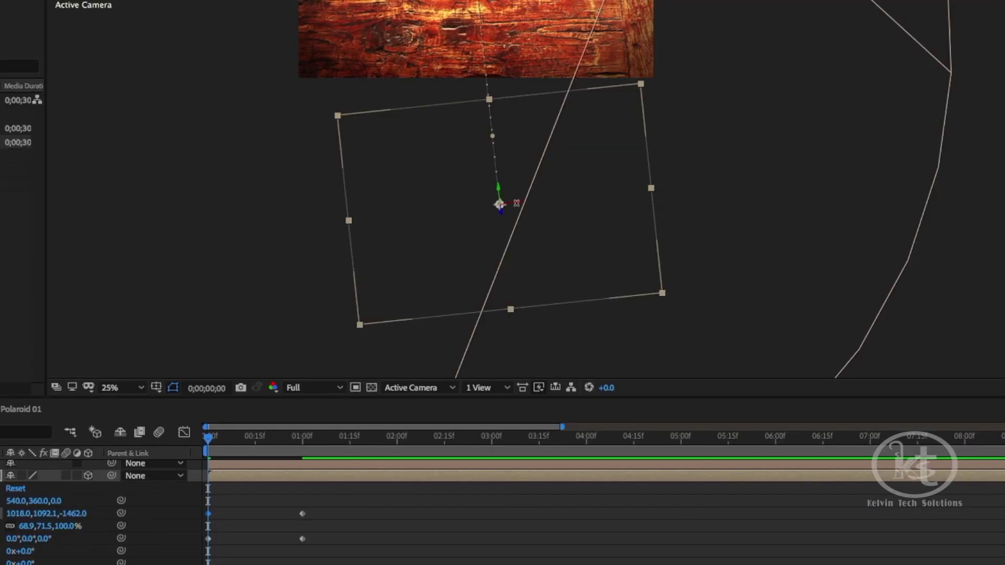
left_click(517, 203)
left_click_drag(515, 203, 491, 212)
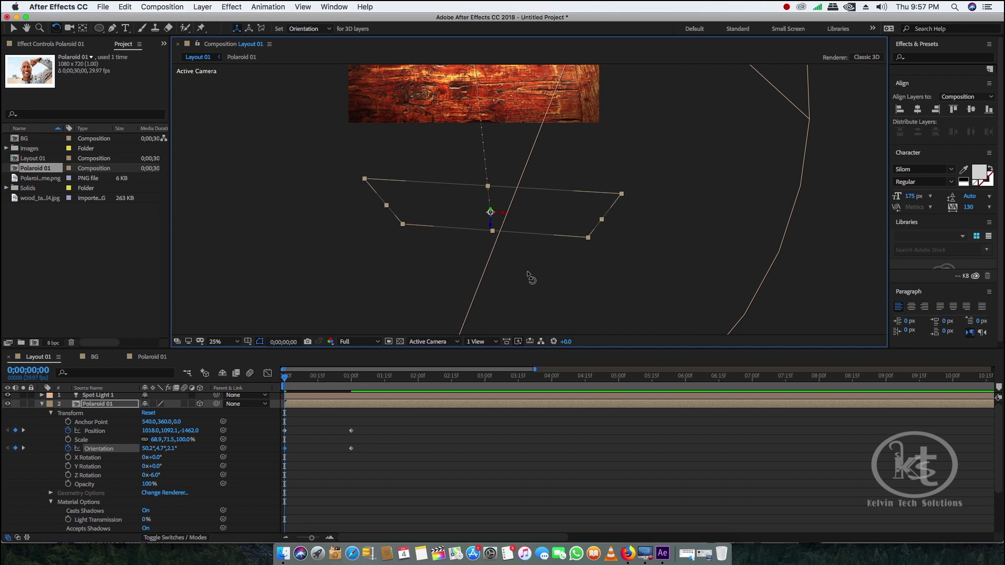
key("space")
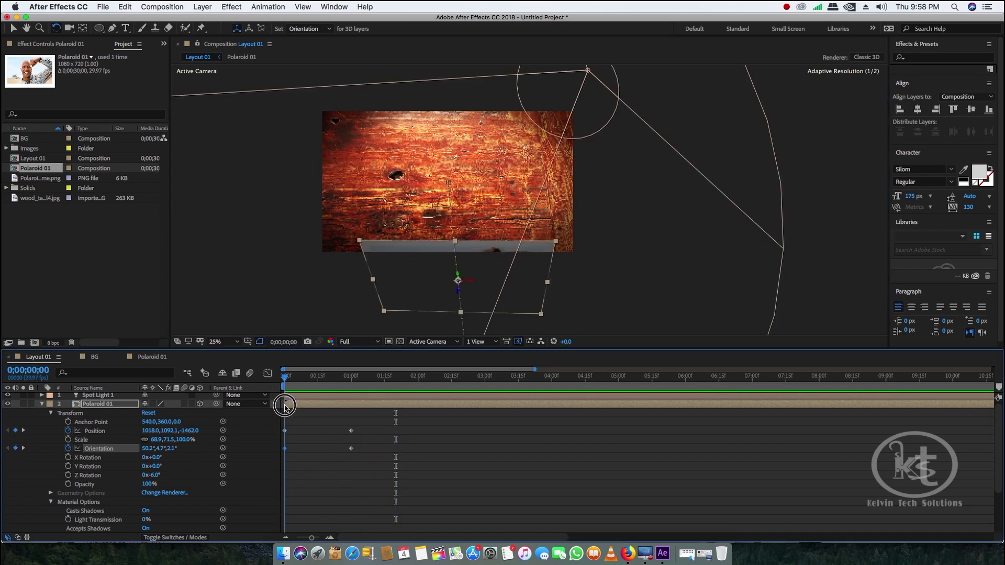
left_click_drag(289, 414, 413, 399)
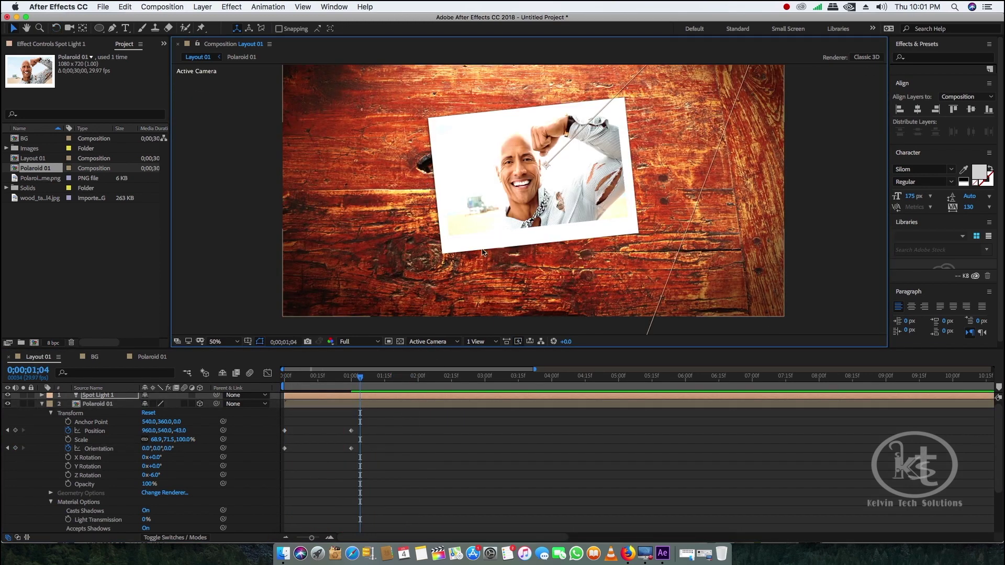
Step: Apply Easy Ease Out to the Position and Orientation keyframes of Polaroid 01 at 0;00;01;00
key("comma")
key("comma")
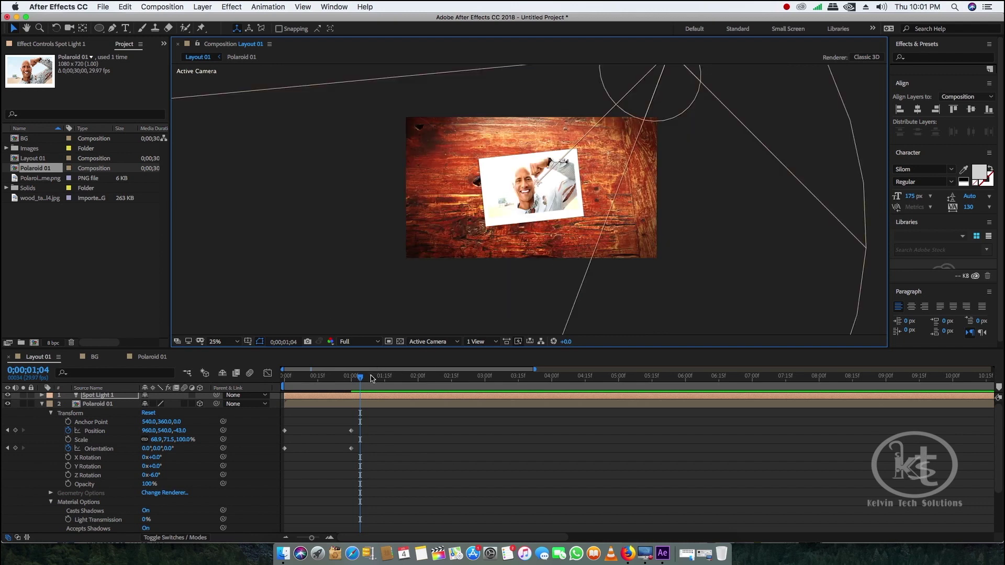
left_click_drag(360, 380, 287, 378)
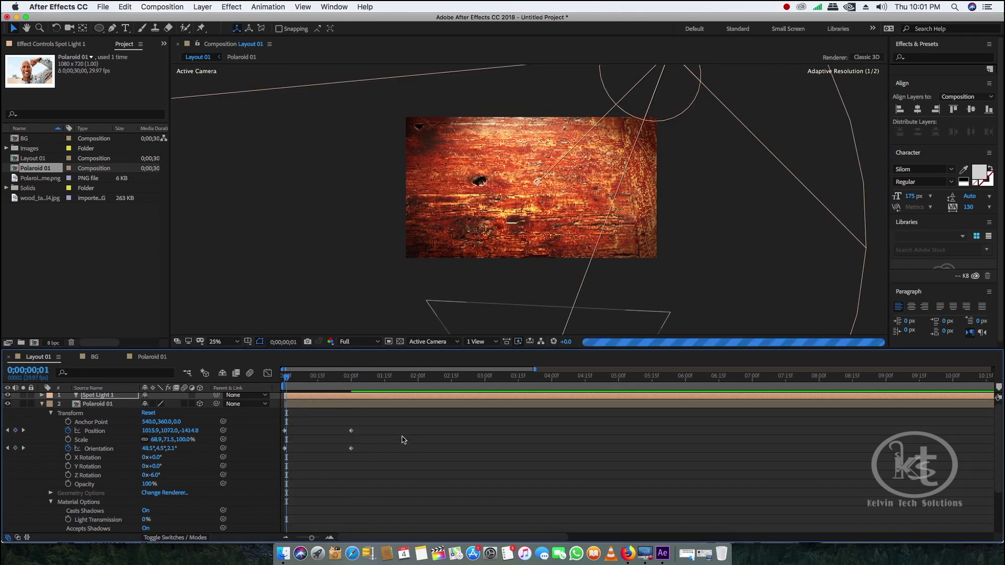
left_click_drag(354, 422, 352, 461)
right_click(351, 430)
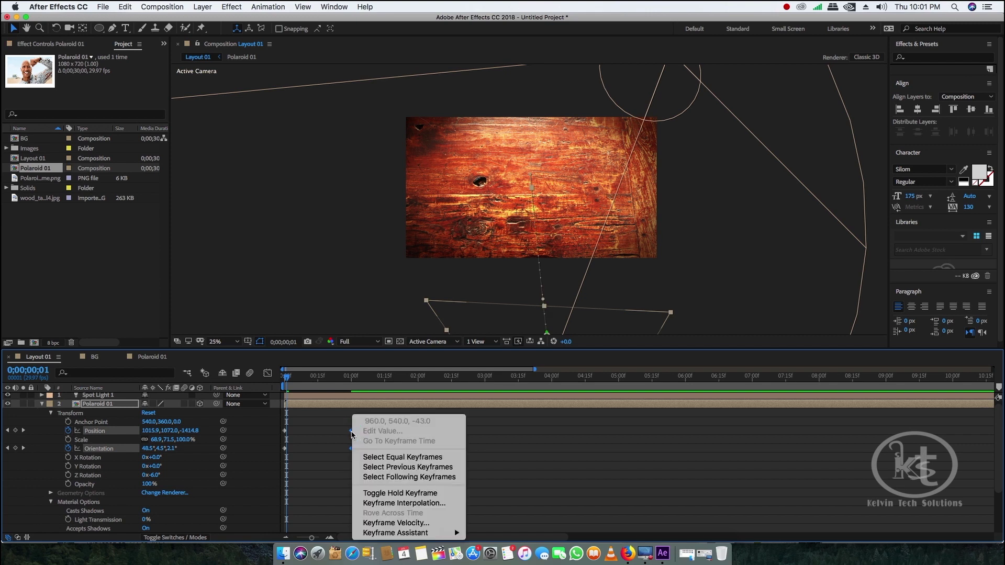
mouse_move(395, 533)
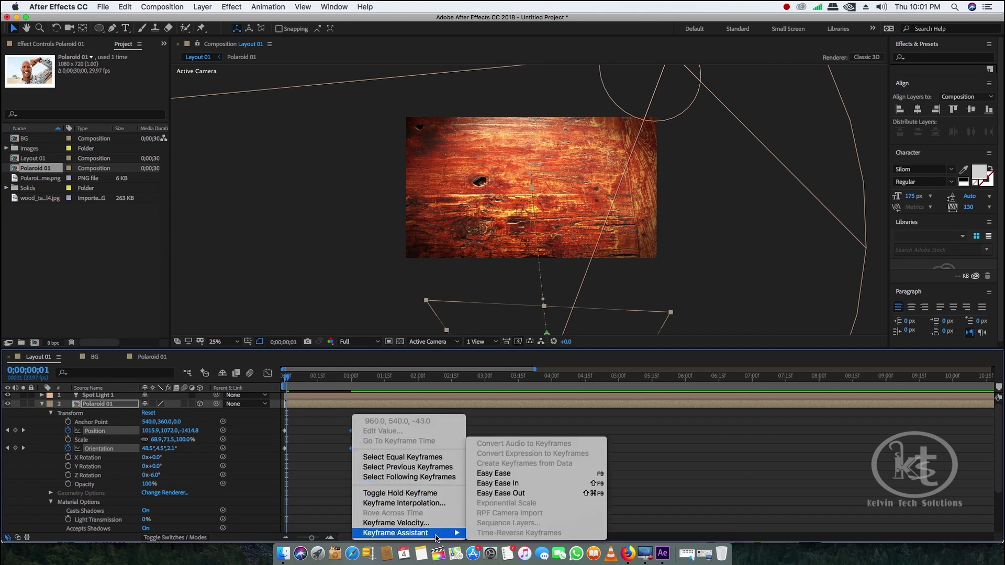
left_click(526, 493)
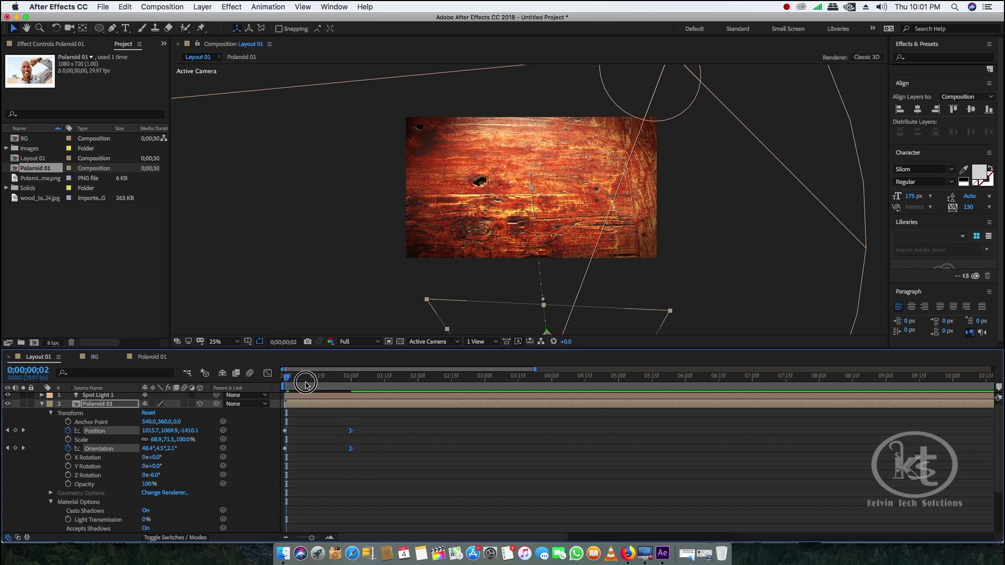
Step: Play the photo's eased drop from the beginning of the timeline in an enlarged view
left_click_drag(286, 376, 349, 408)
key("Home")
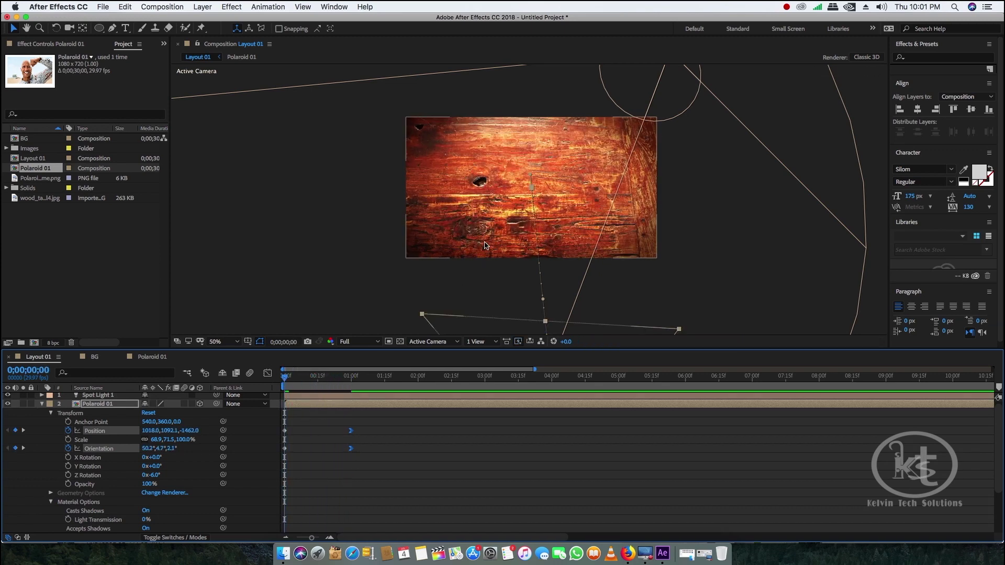
key("period")
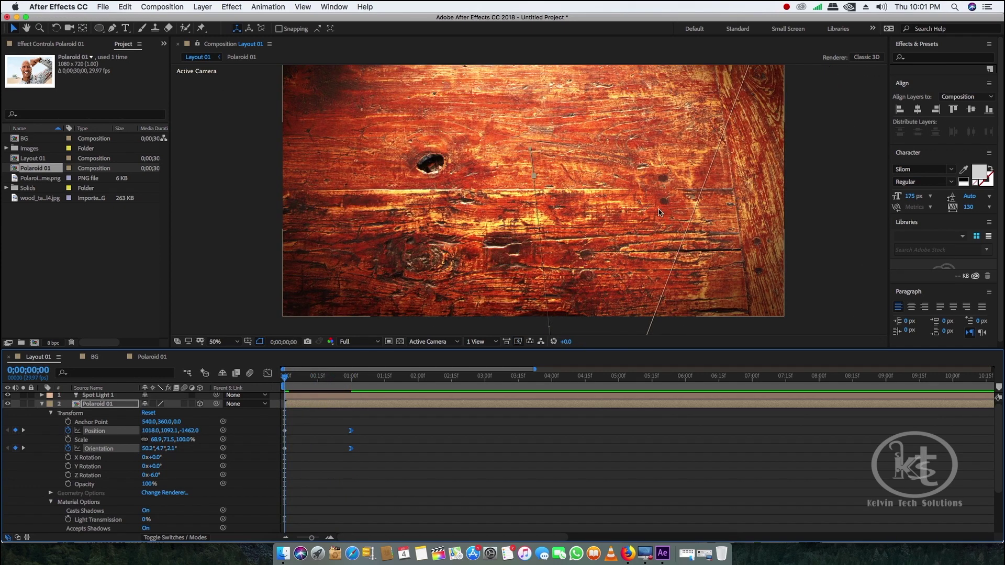
key("space")
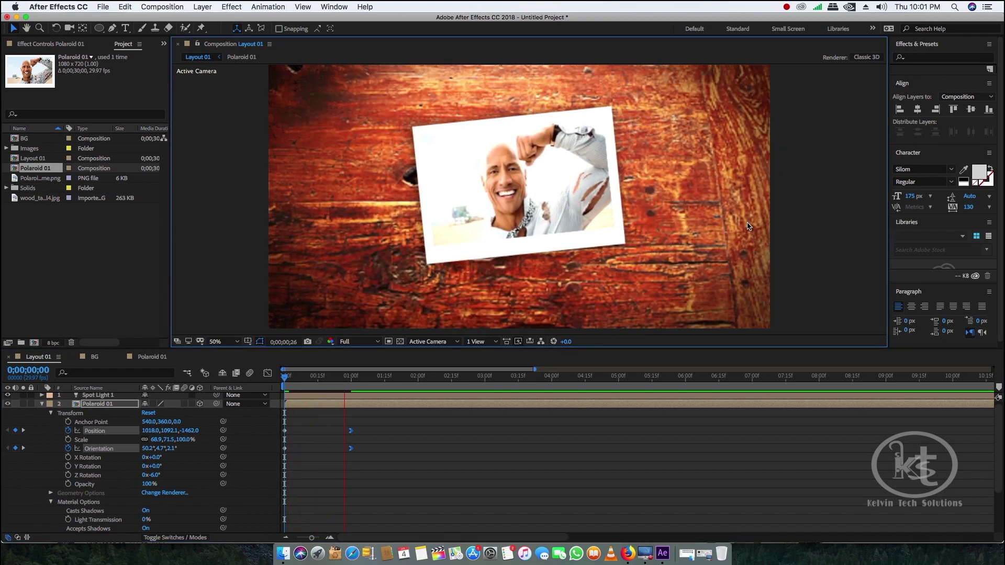
key("space")
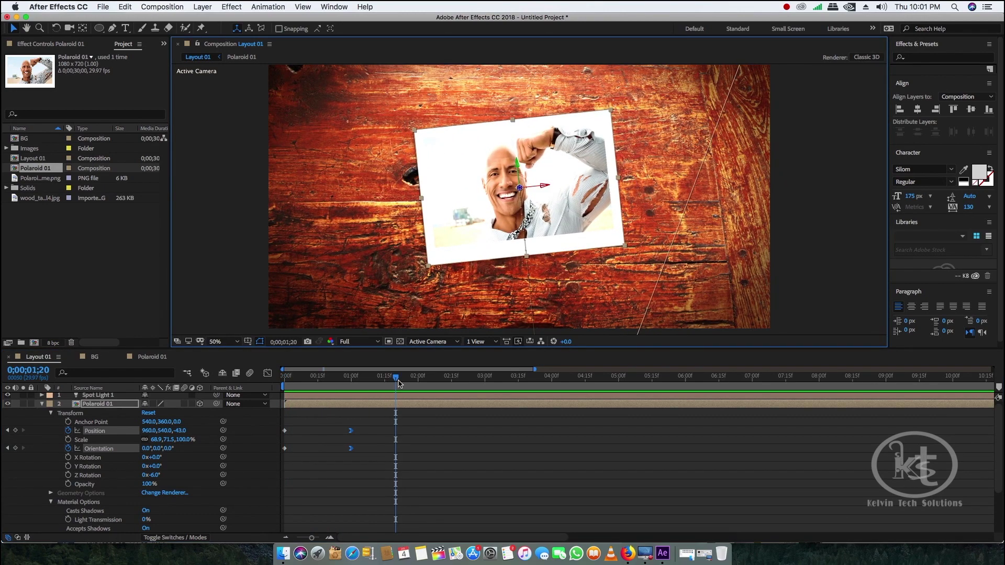
Step: Scrub through the opening of the timeline to review the polaroid's drop
key("space")
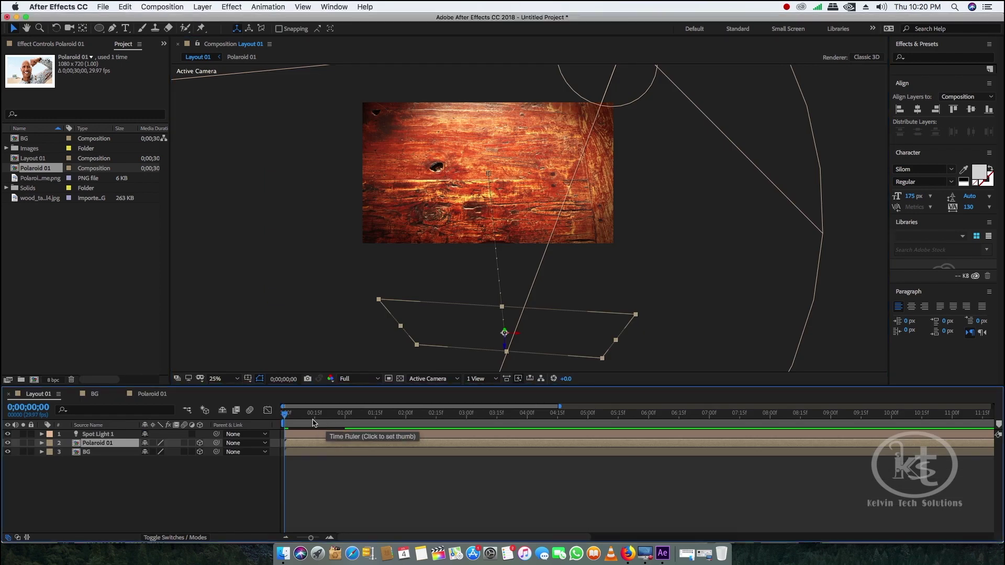
left_click_drag(314, 422, 361, 431)
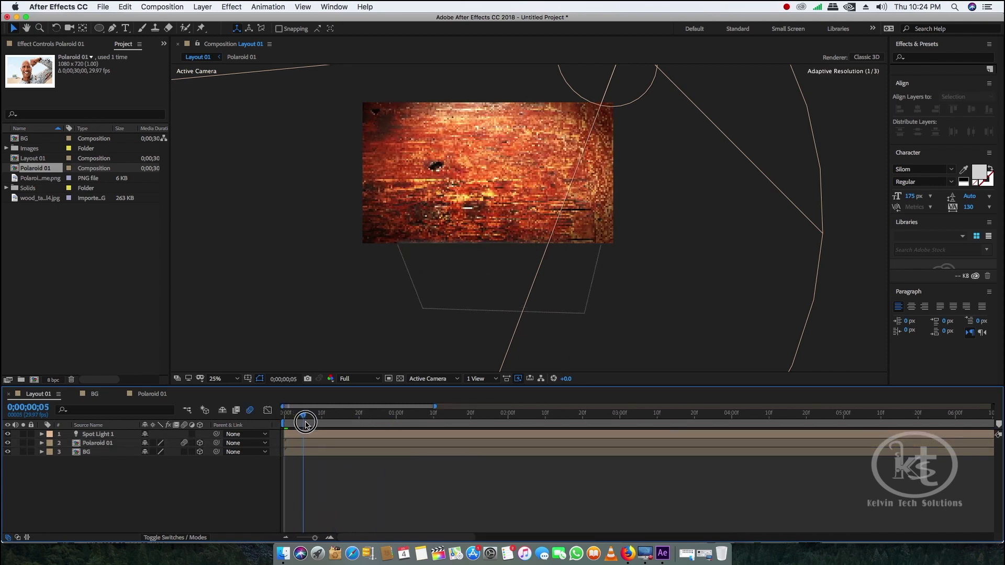
left_click_drag(302, 419, 477, 441)
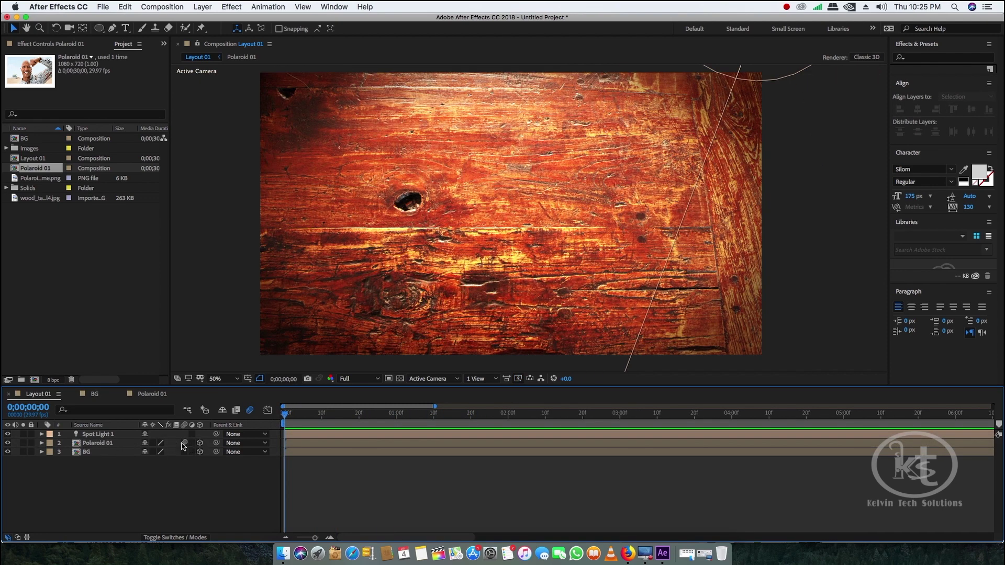
Step: Apply Easy Ease Out to the Polaroid 01 Position keyframe at 0;00;00;00 and play the result
left_click(42, 443)
left_click(285, 462)
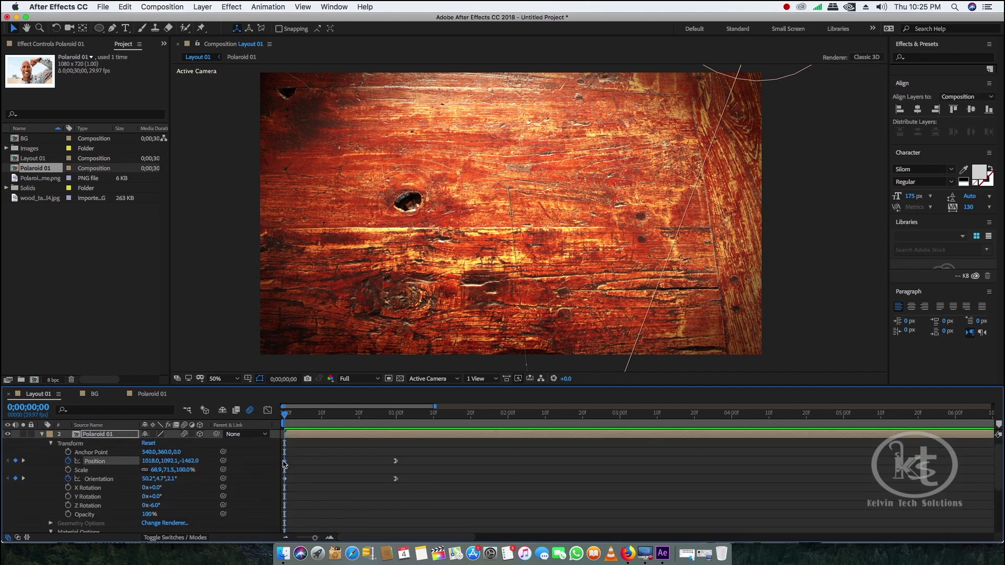
right_click(284, 462)
mouse_move(343, 532)
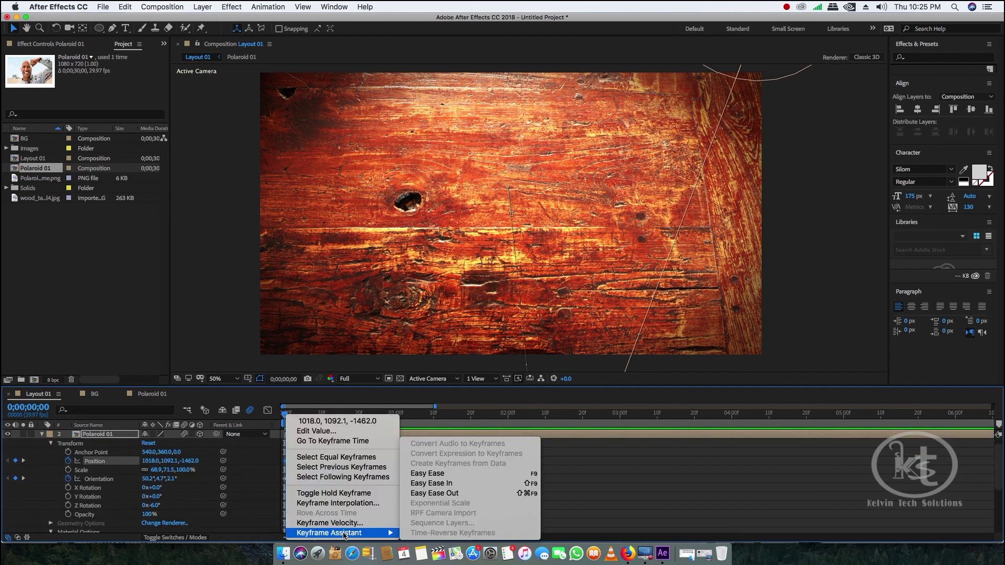
left_click(439, 493)
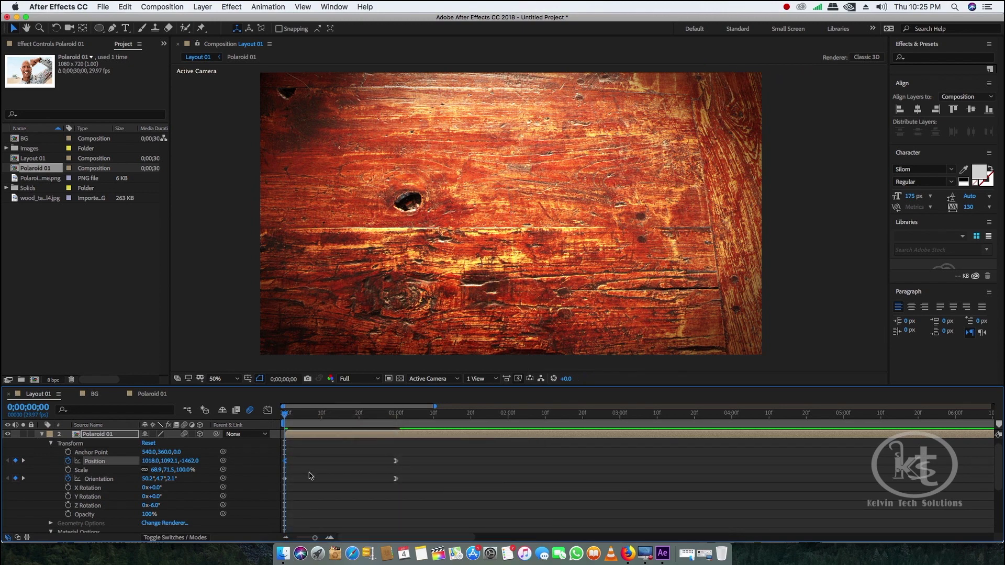
key("space")
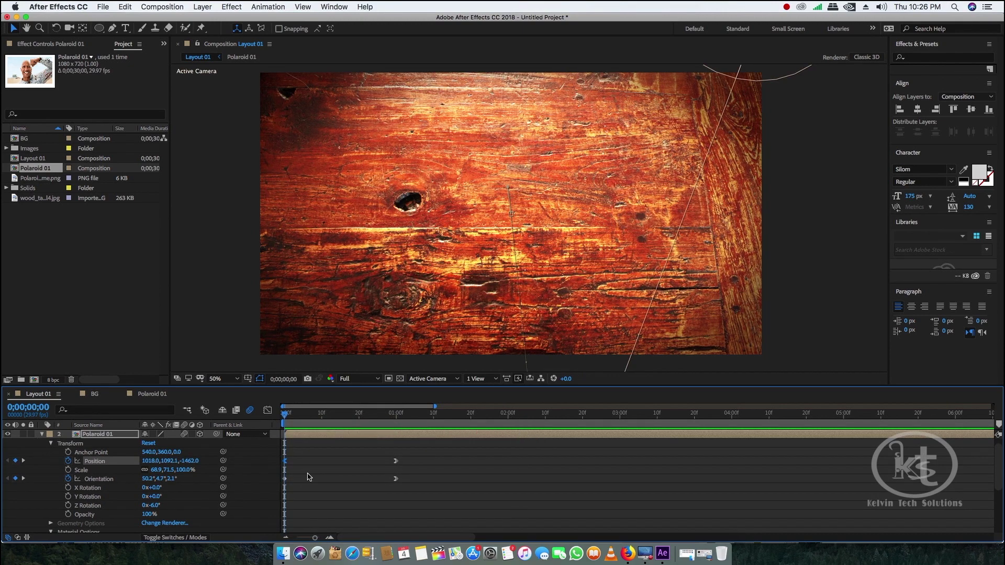
Step: Set the motion blur Shutter Phase of the Layout 01 composition to 90°
right_click(331, 479)
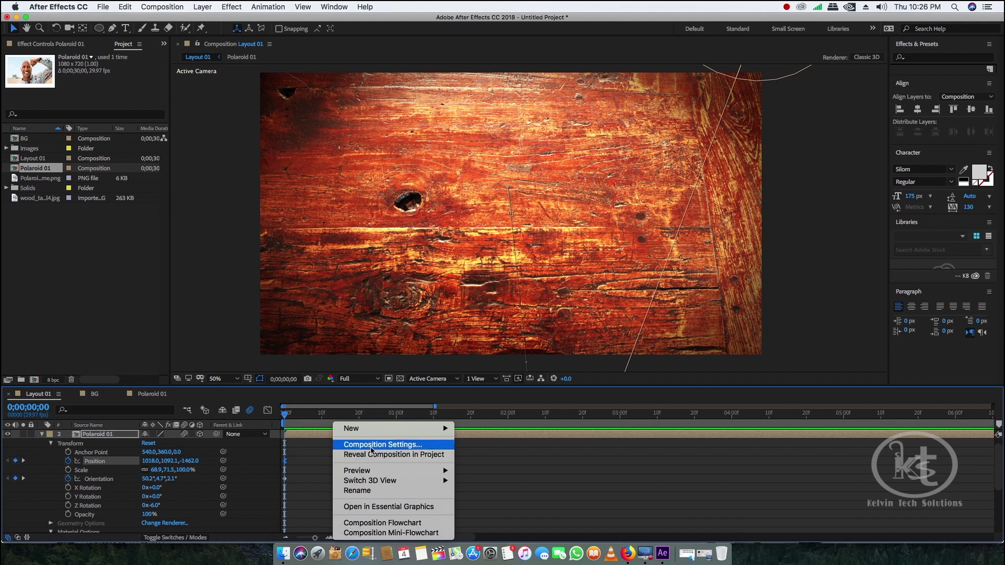
left_click(370, 444)
left_click(373, 158)
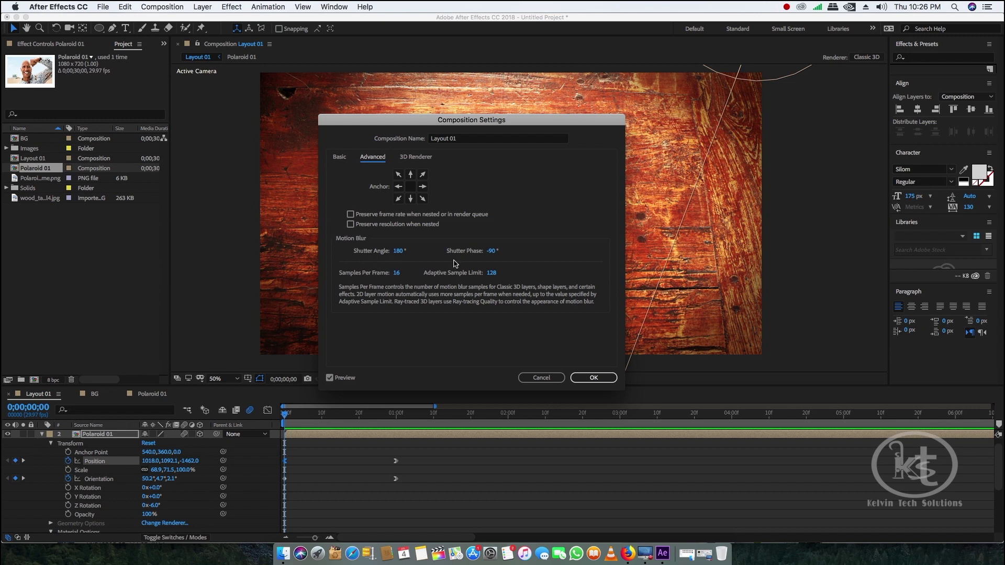
left_click(493, 252)
type("90")
key("Return")
left_click(594, 377)
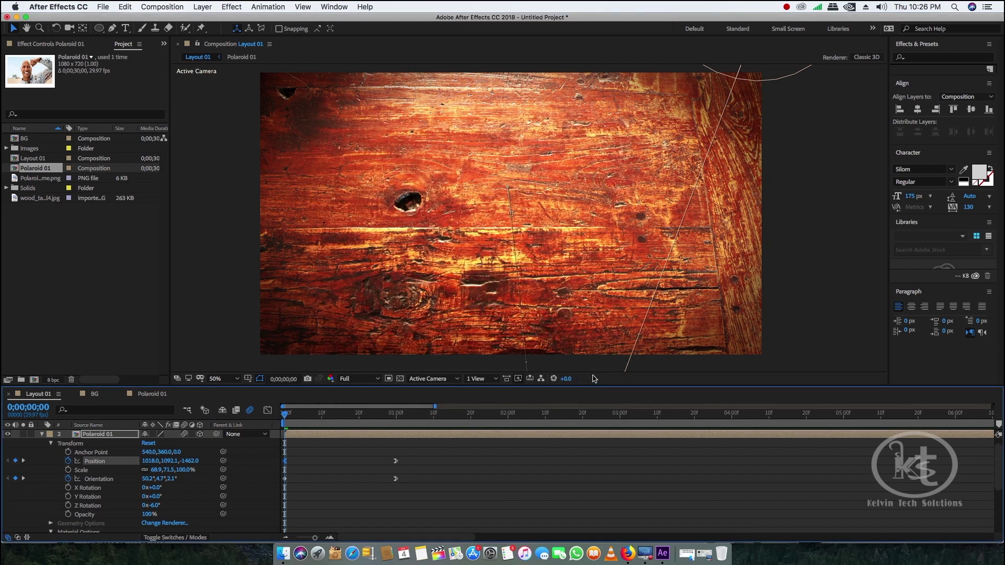
Step: Play and scrub the polaroid's drop to check its motion blur
left_click(427, 413)
key("space")
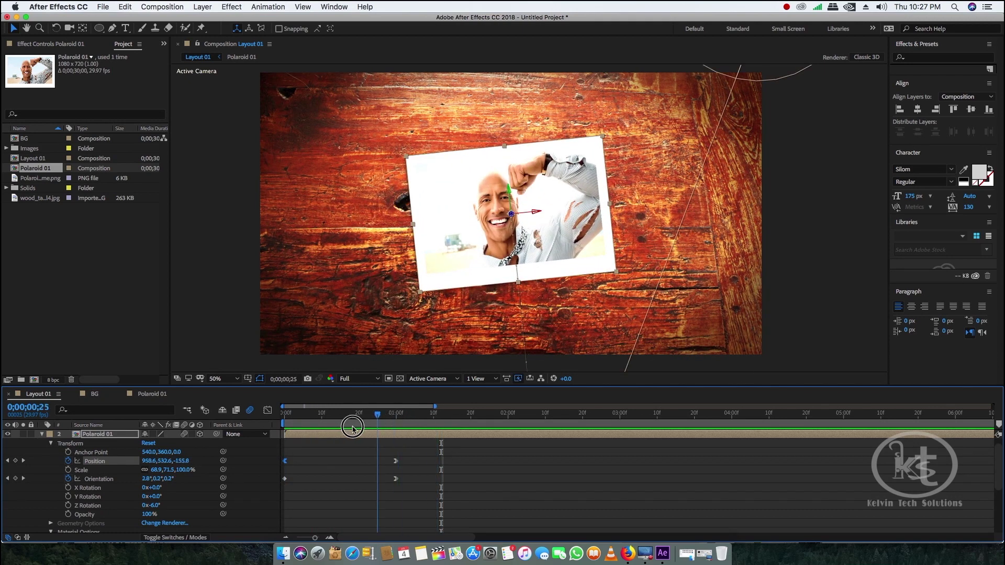
left_click_drag(293, 431, 311, 460)
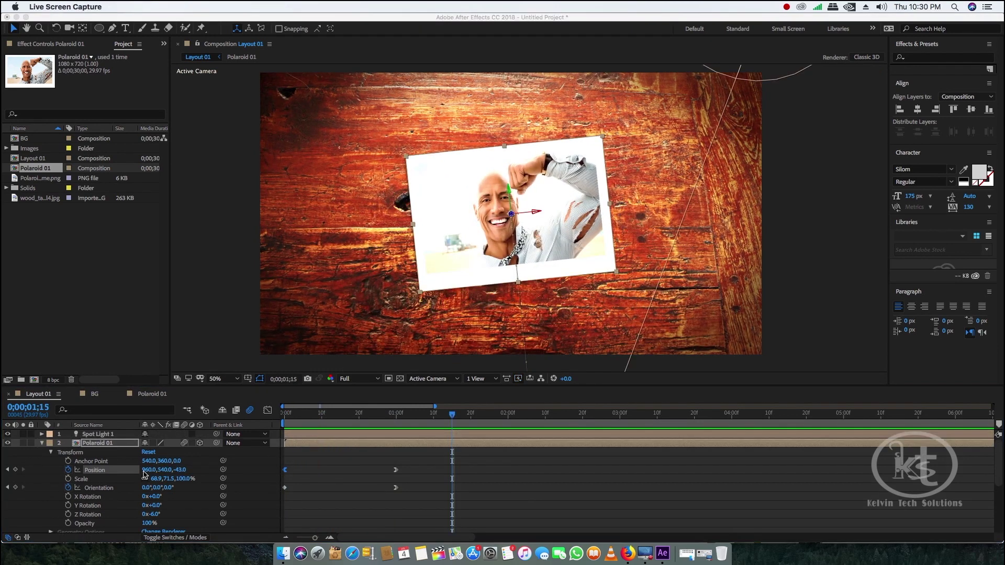
Step: Collapse the Polaroid 01 layer's properties and duplicate the Polaroid 01 composition in the project
left_click(44, 453)
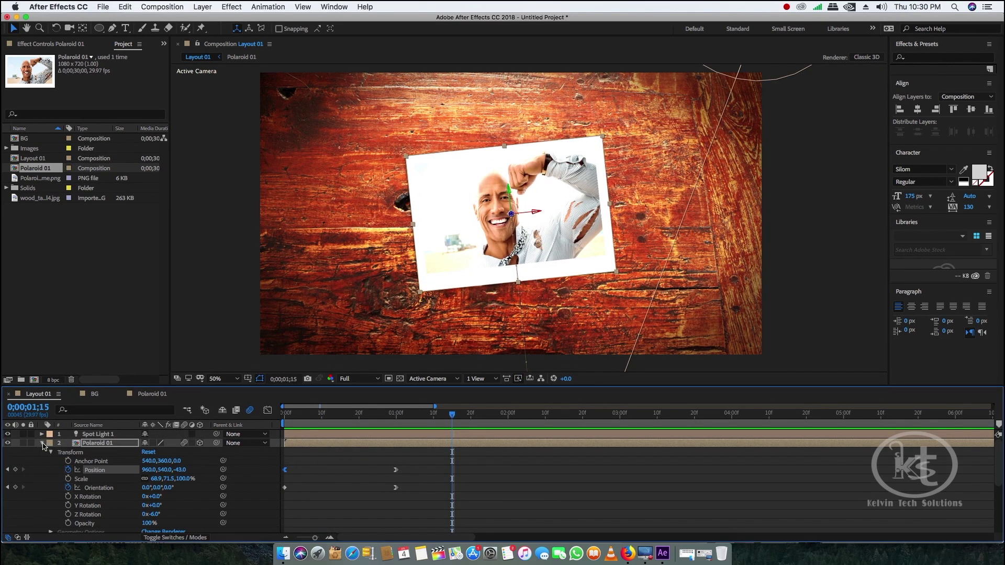
left_click(42, 443)
left_click(122, 472)
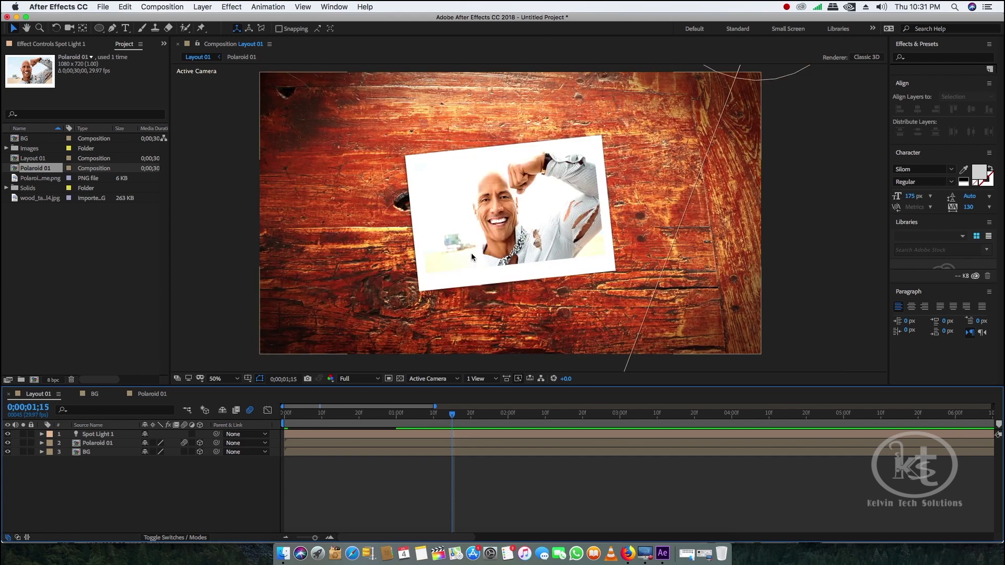
left_click(506, 255)
left_click(43, 169)
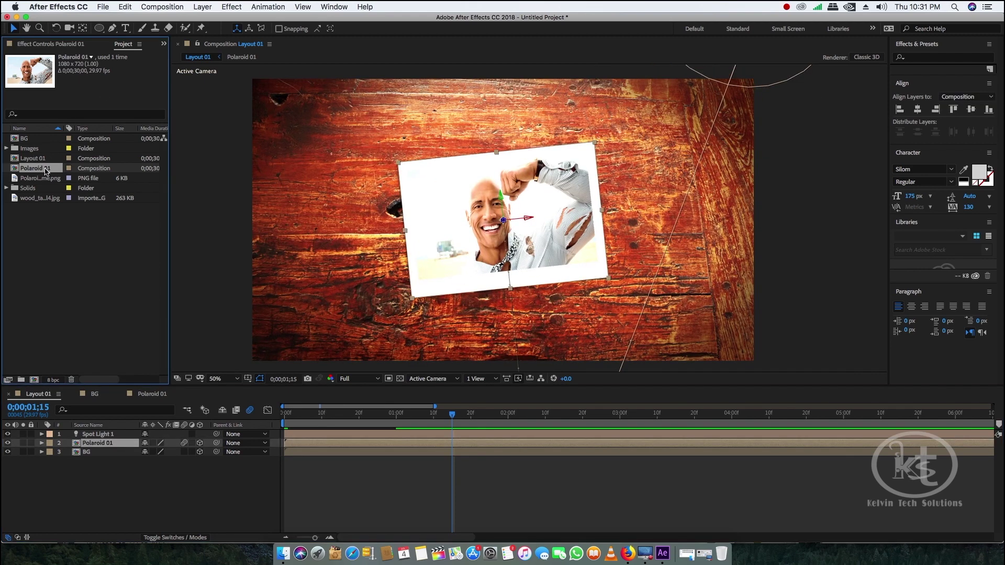
key("super+d")
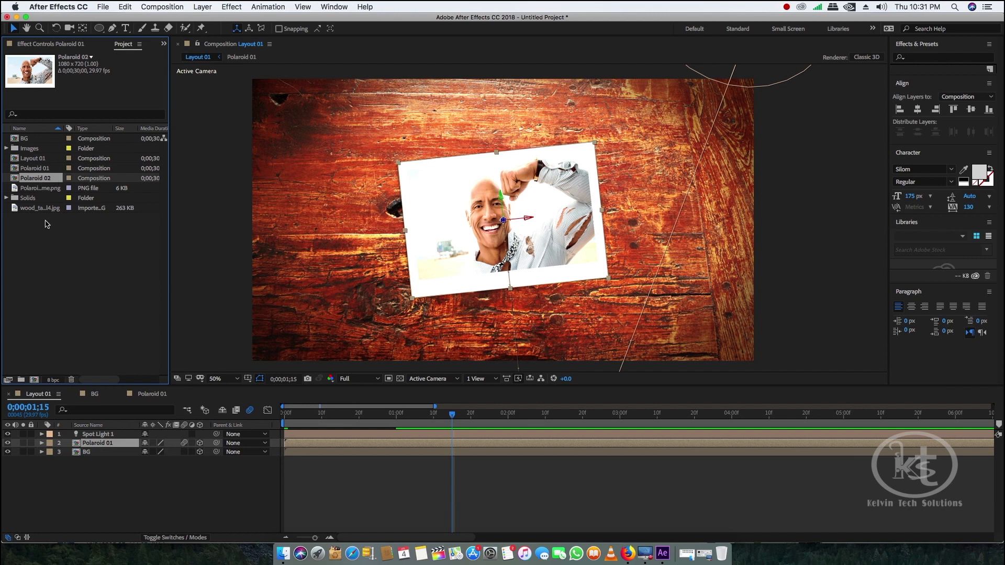
Step: Duplicate the Polaroid 01 layer in Layout 01 and replace the upper copy's source with the Polaroid 02 composition
left_click(101, 445)
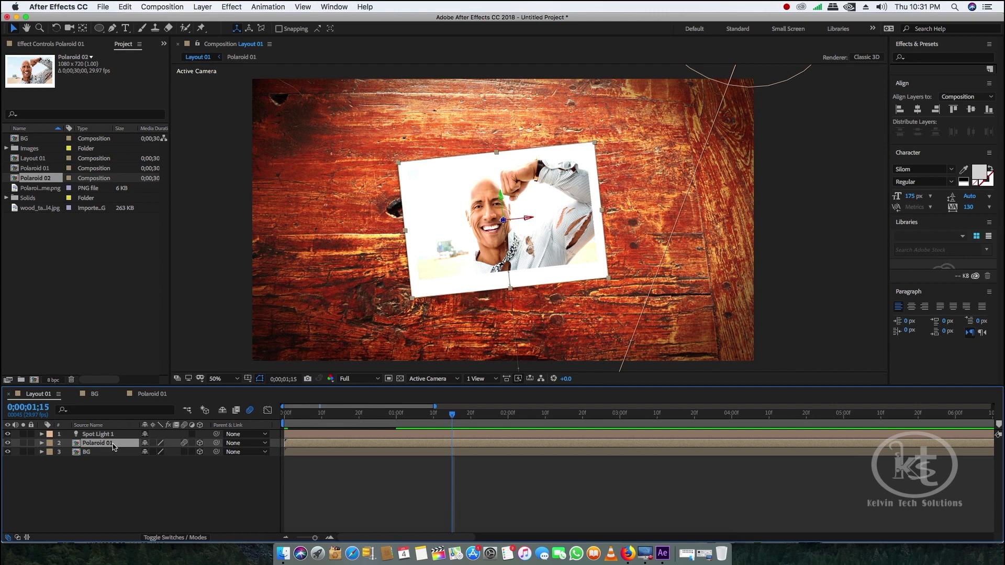
key("super+d")
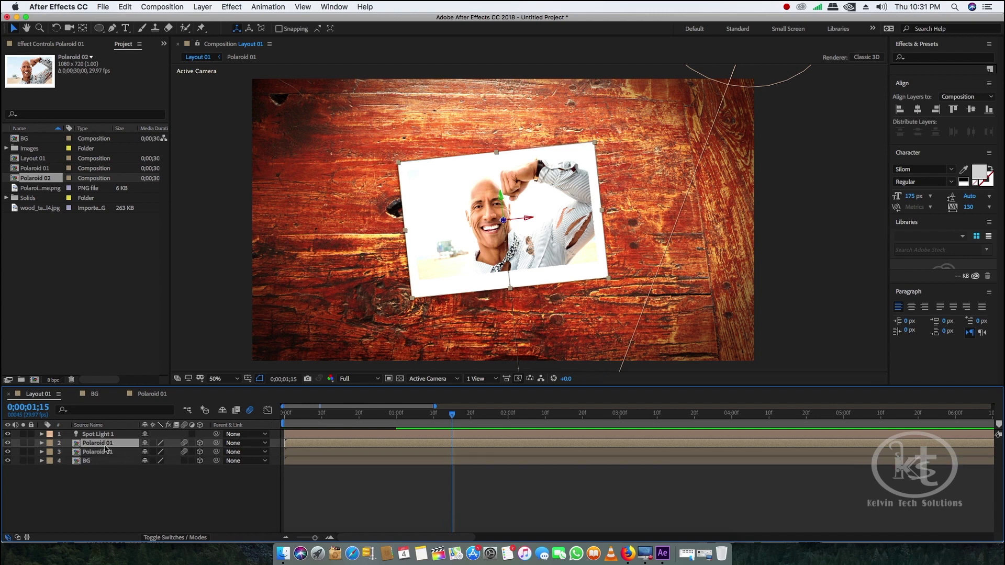
left_click(117, 453)
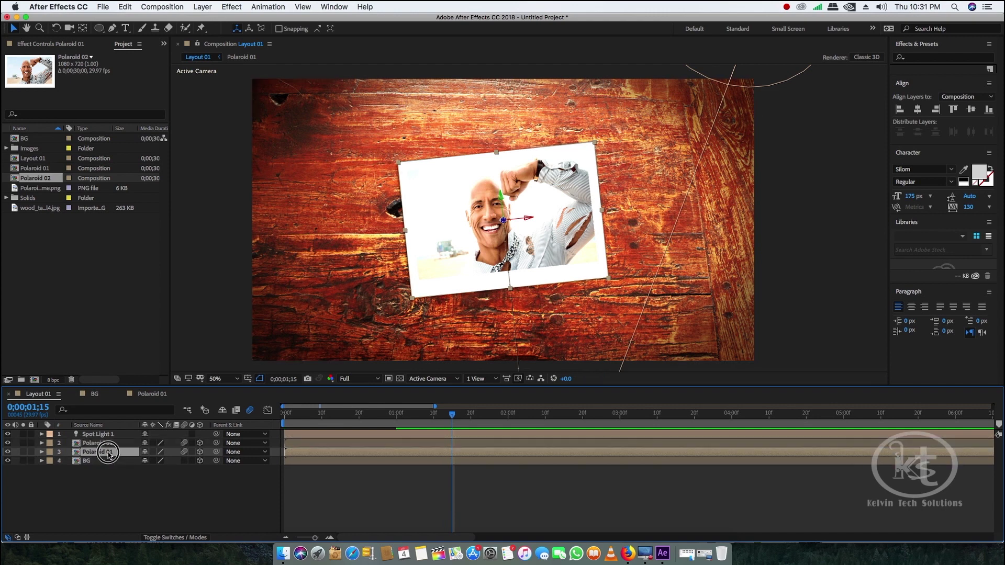
left_click(108, 443)
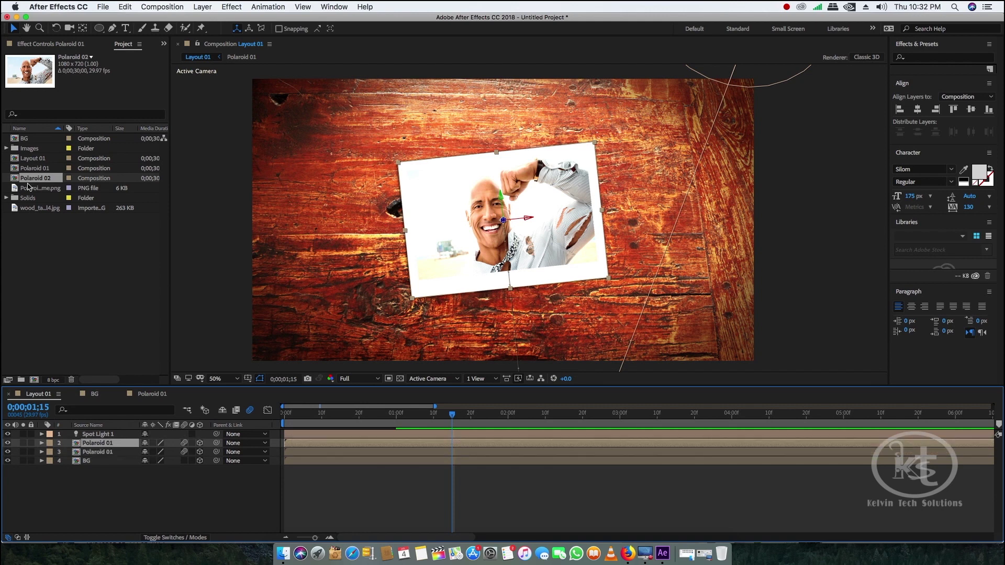
left_click_drag(42, 180, 104, 446)
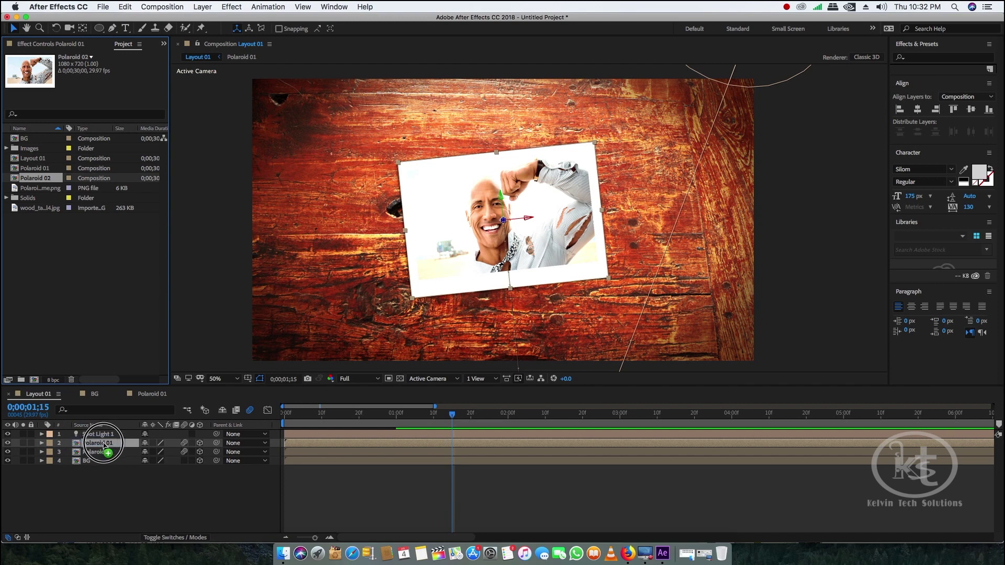
left_click_drag(104, 445, 105, 446)
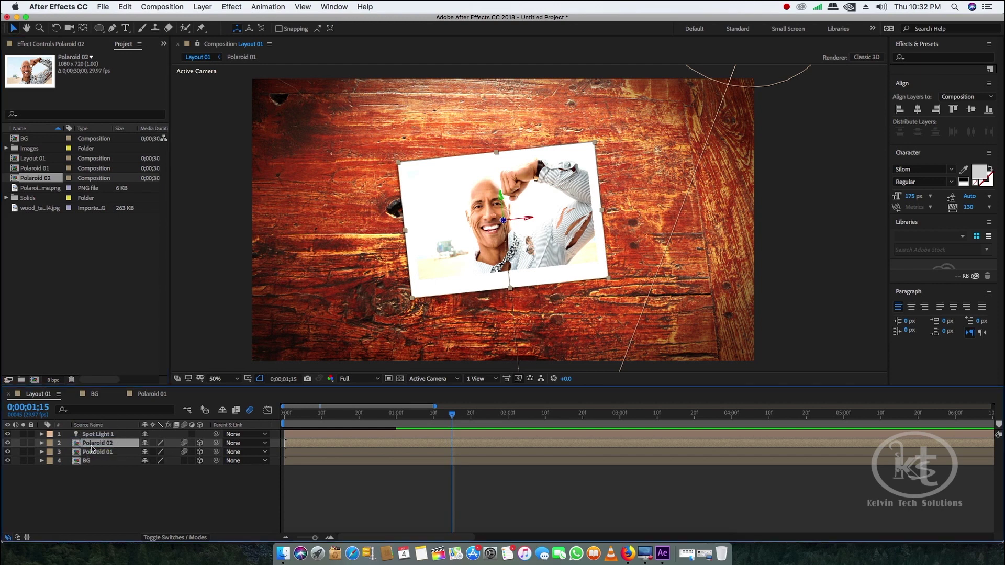
key("space")
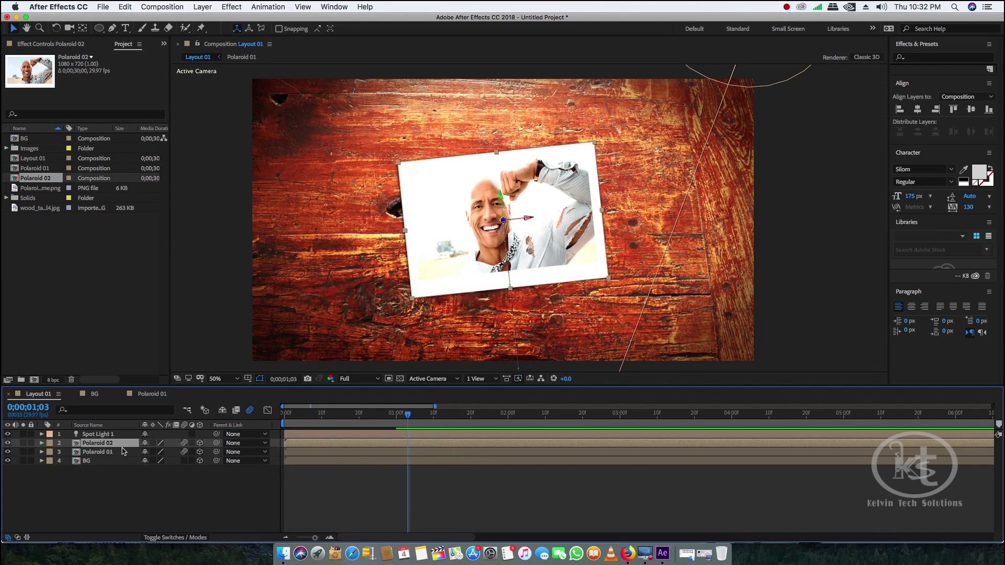
Step: In the Polaroid 02 composition, add the kristen...2016-t3.jpg photo under the frame and delete the Actor_D..._Photo.jpg layer
double_click(117, 446)
left_click(114, 444)
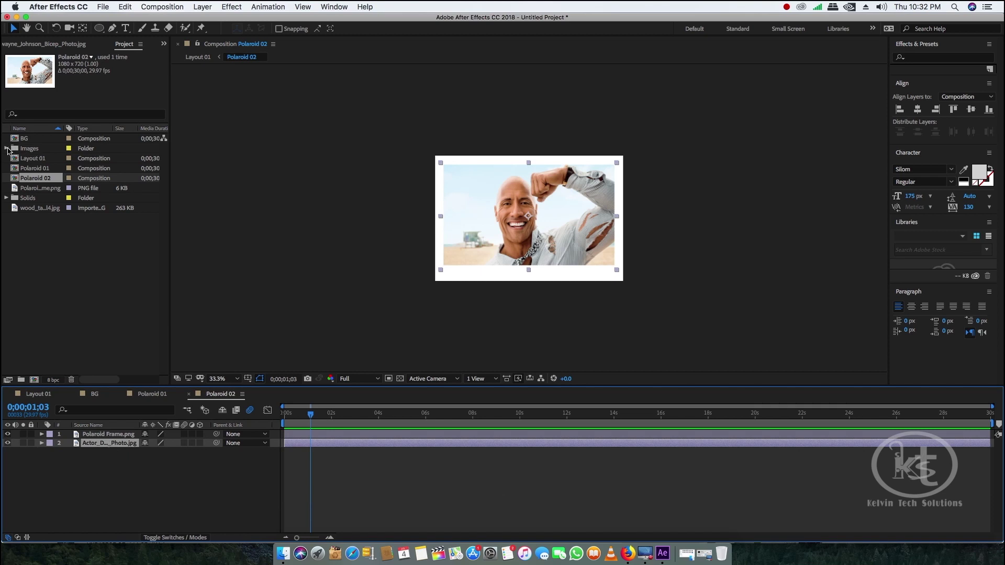
left_click(7, 149)
left_click(40, 160)
left_click(40, 168)
left_click(41, 178)
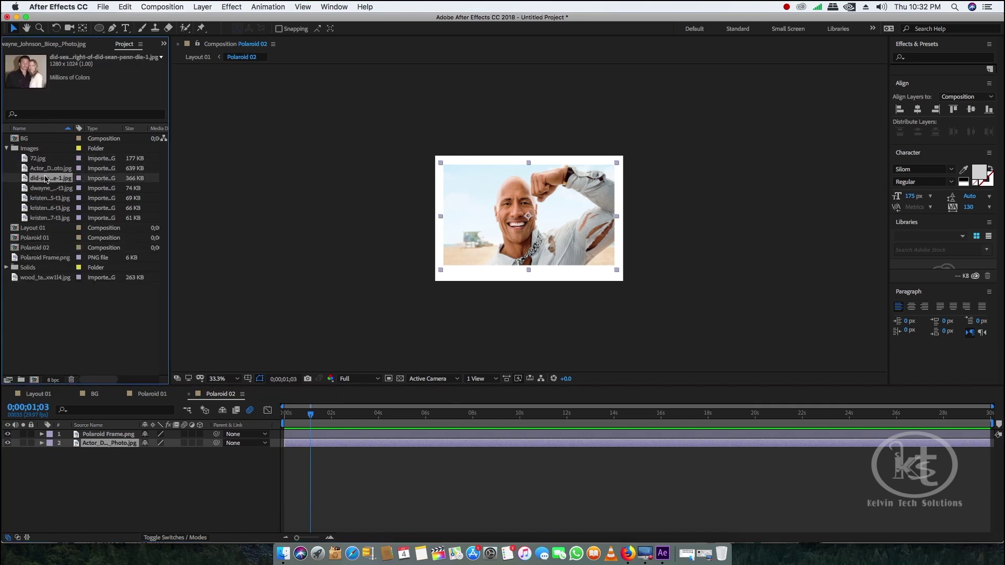
left_click(41, 189)
left_click(44, 199)
left_click_drag(45, 208, 107, 455)
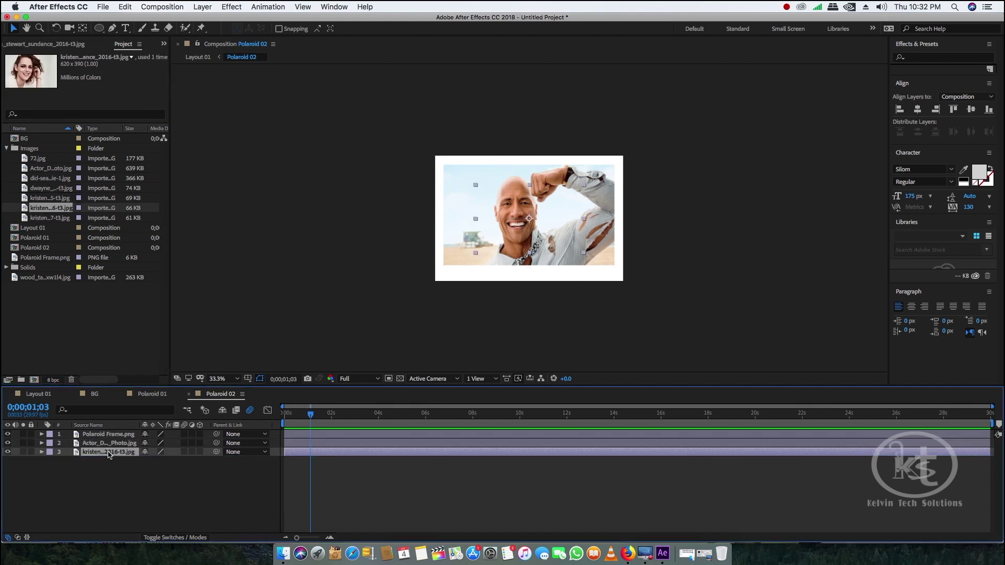
left_click(105, 445)
key("Delete")
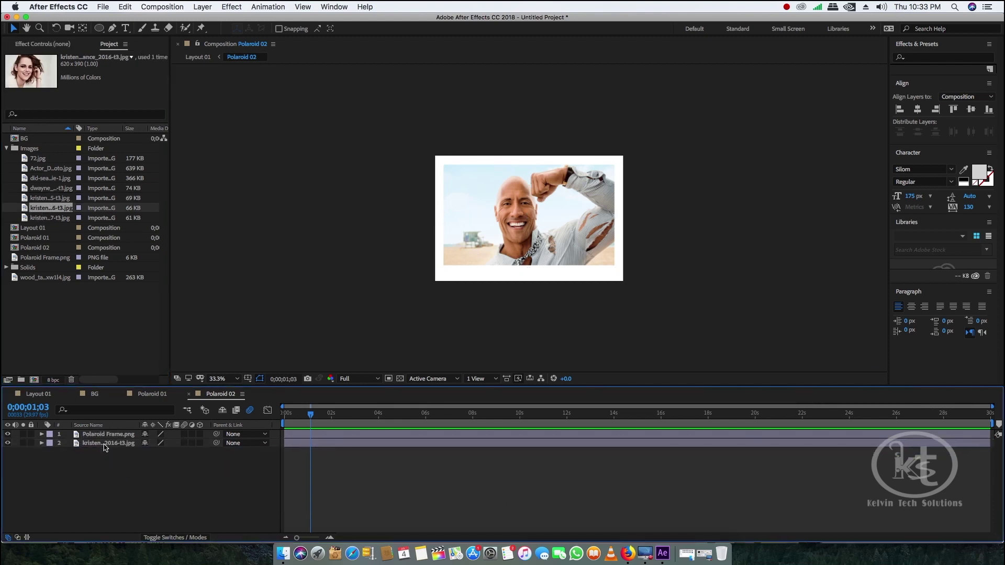
Step: Scale up and position the kristen...2016-t3.jpg photo so it fills the polaroid frame opening
left_click(97, 446)
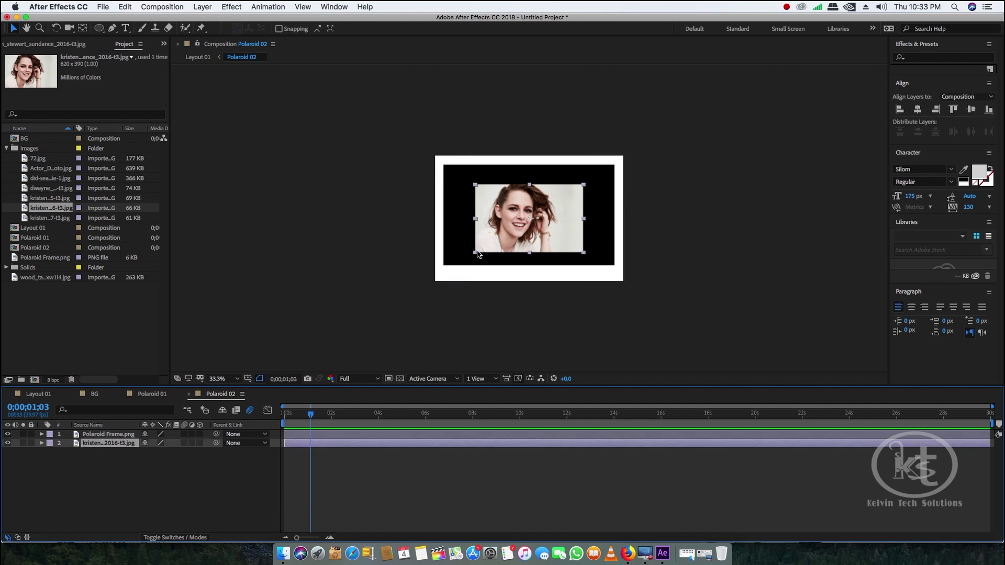
left_click_drag(475, 253, 442, 270)
mouse_move(529, 222)
left_mouse_down()
mouse_move(521, 228)
mouse_move(530, 219)
left_mouse_up()
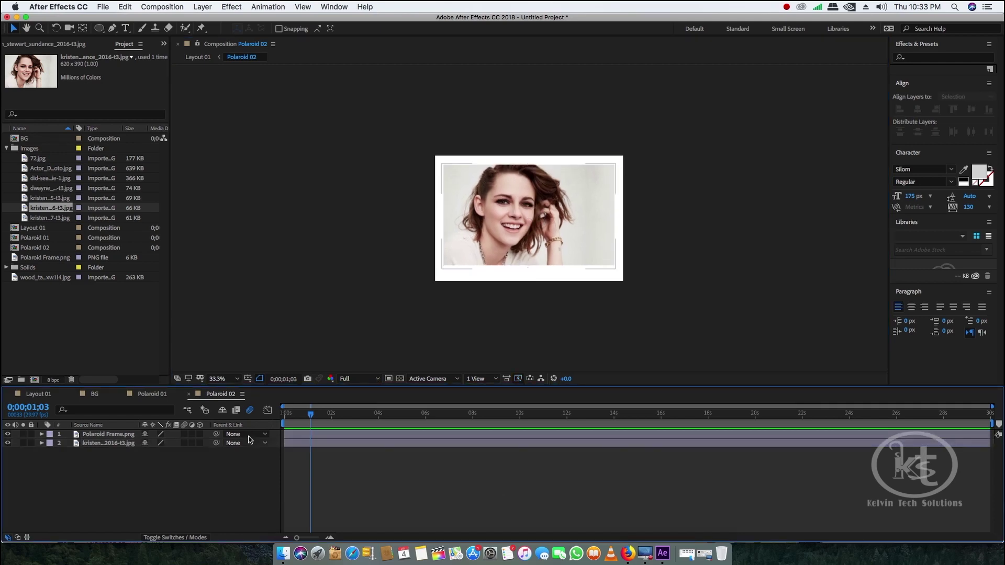
Step: In Layout 01, shift the Polaroid 02 layer to start at 0;00;01;10 and play both drops from the beginning
left_click(42, 393)
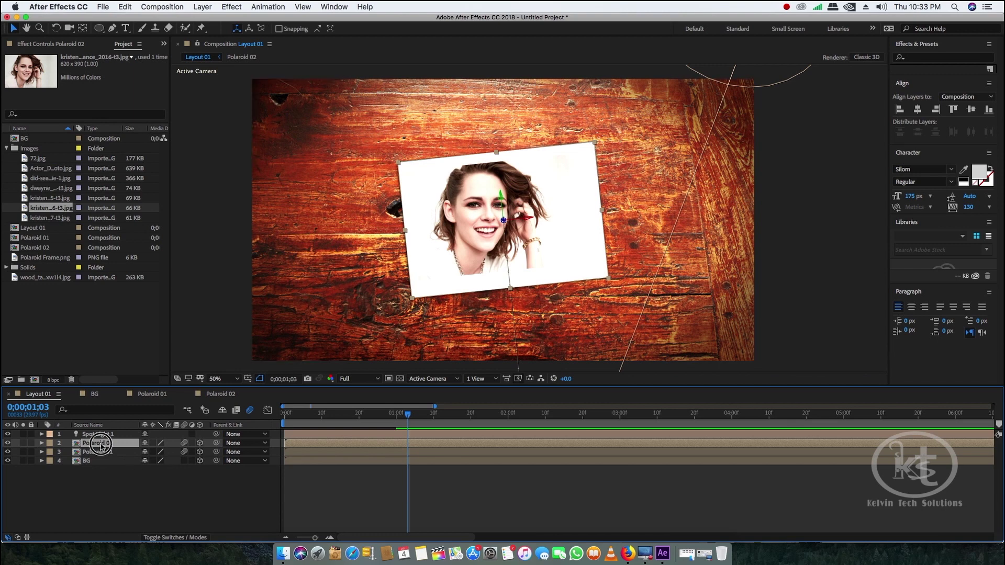
left_click_drag(286, 446, 284, 417)
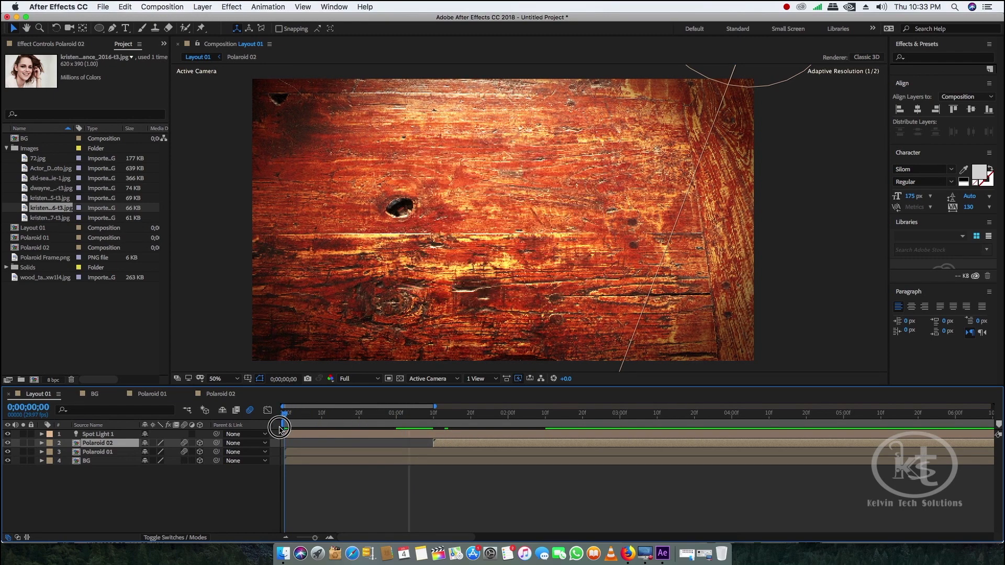
key("space")
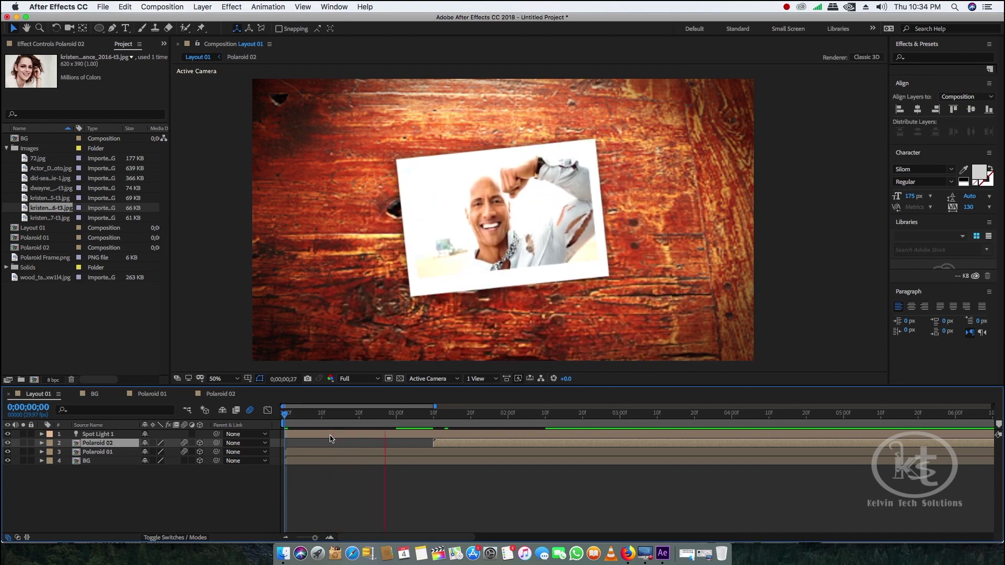
key("space")
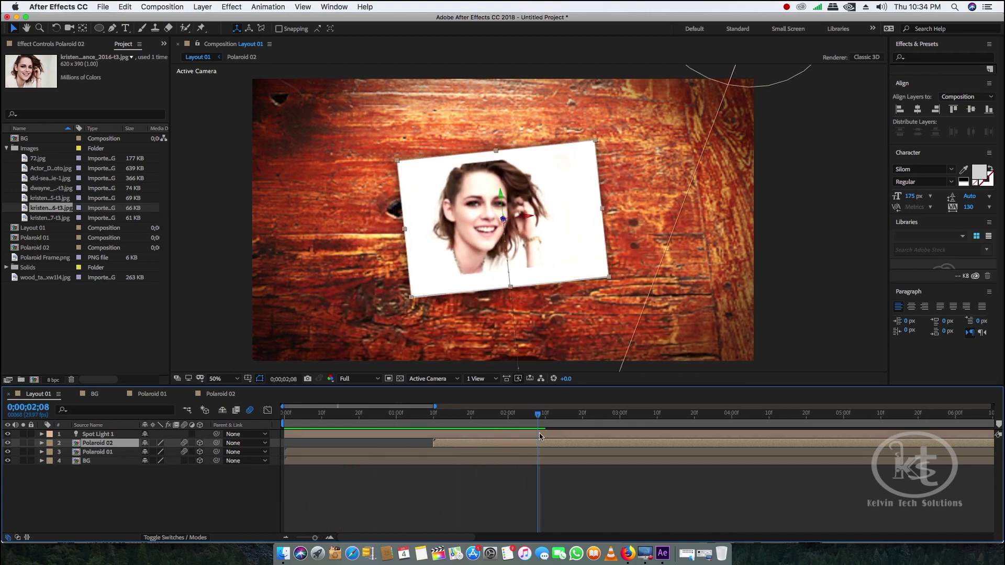
Step: Replay the two polaroid drops from the beginning and scrub through the second landing
left_click_drag(547, 419, 284, 419)
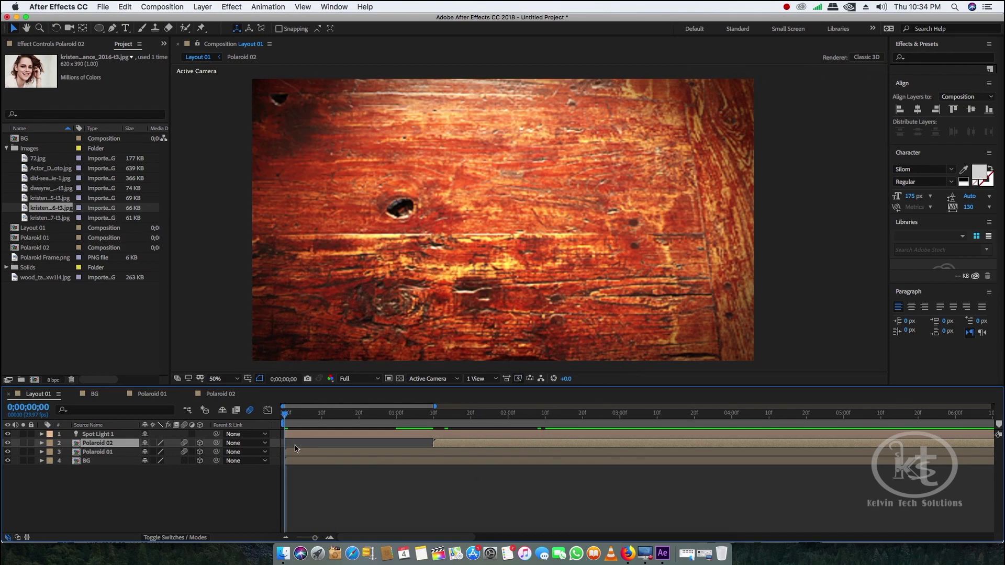
key("space")
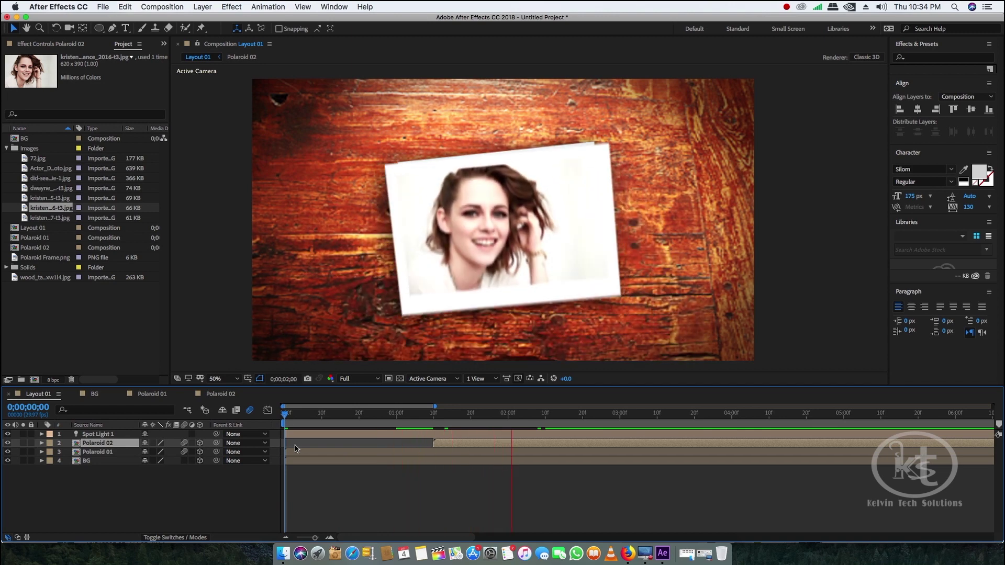
key("space")
left_click_drag(606, 416, 500, 425)
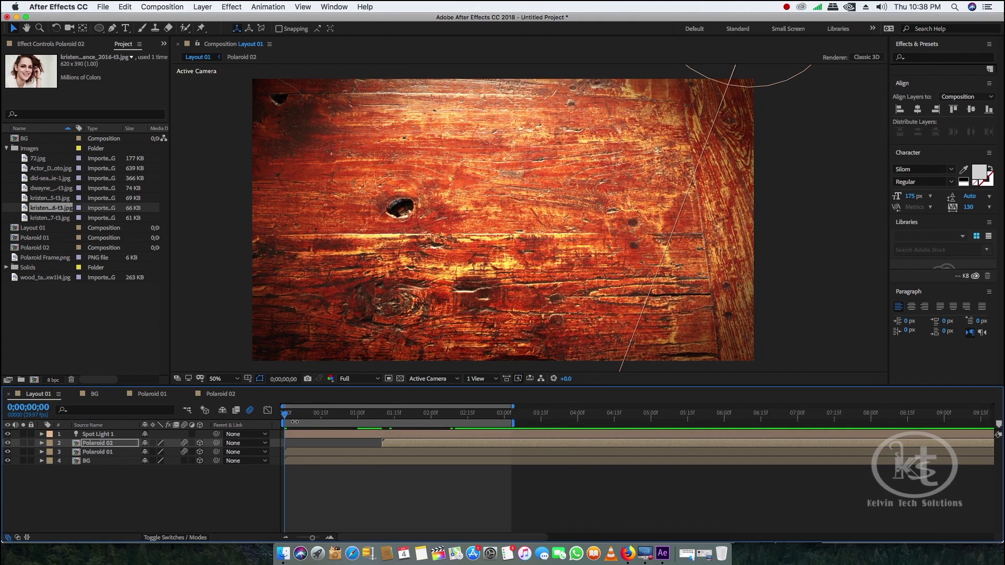
Step: Set Polaroid 02's Z position to -63 at its landing keyframe at 0;00;02;10
left_click_drag(295, 422, 475, 447)
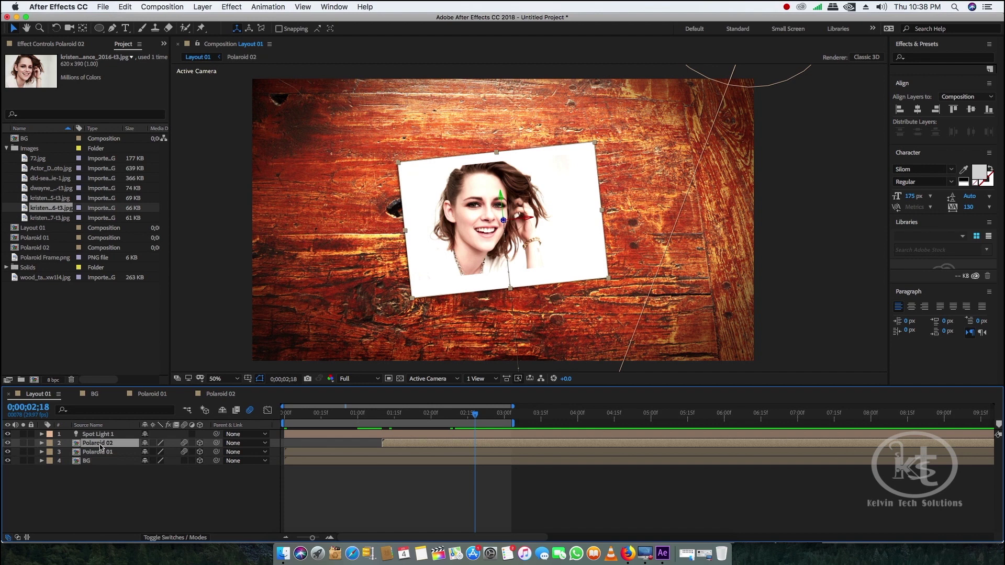
left_click(42, 446)
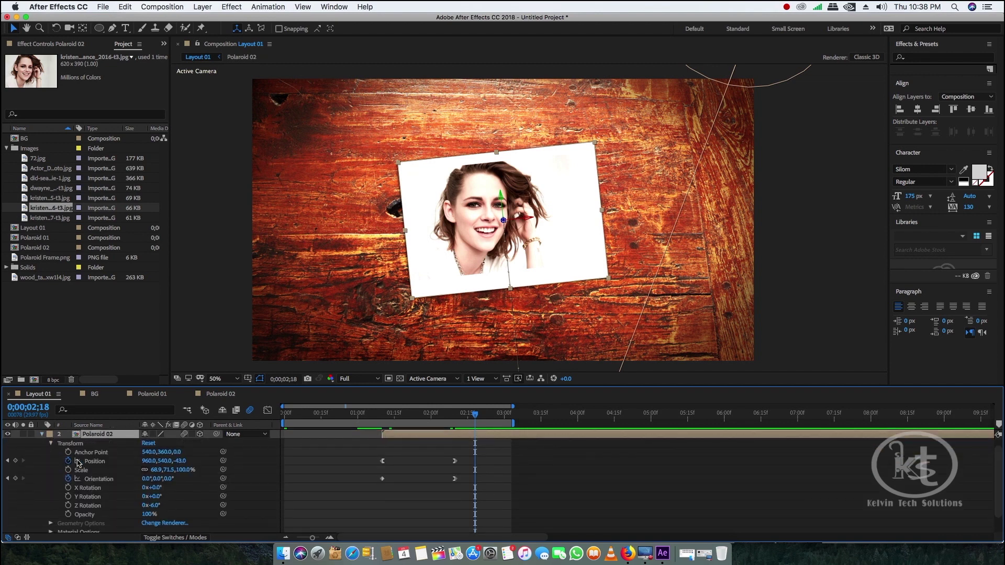
key("j")
key("equal")
left_click(499, 461)
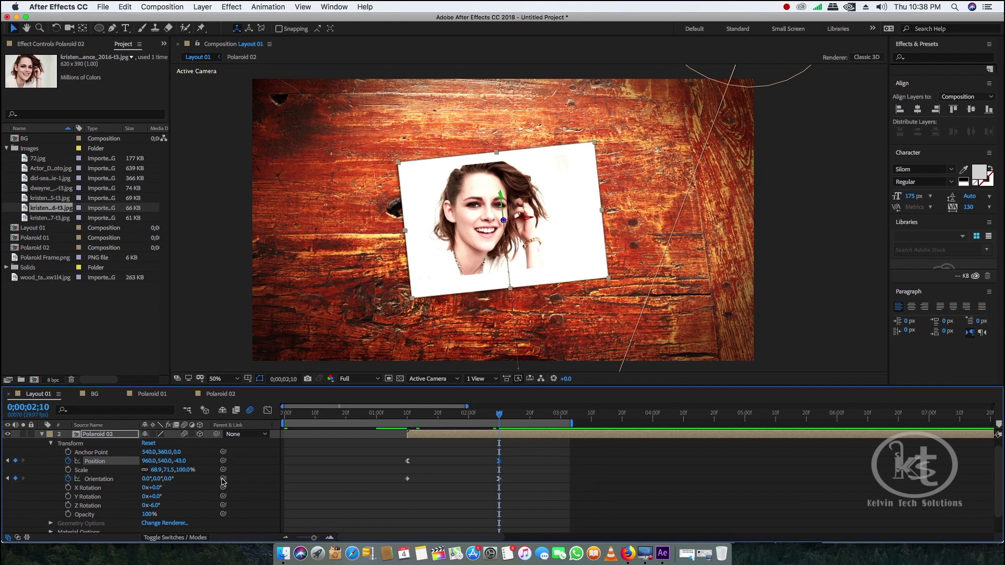
left_click_drag(504, 221, 505, 222)
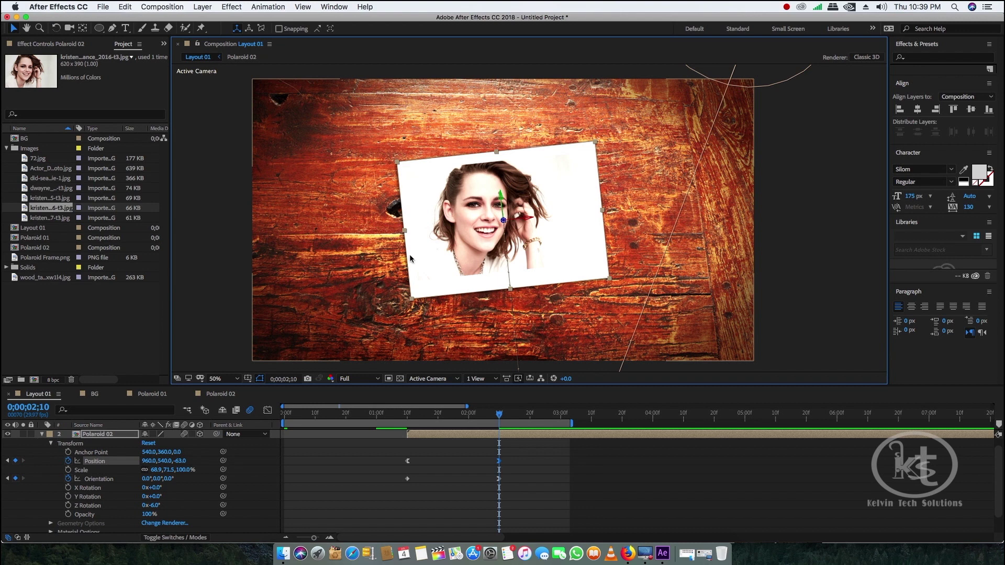
Step: Set Polaroid 02's Z rotation to 5° and shift its landing position to about 1060, 550
left_click(499, 480)
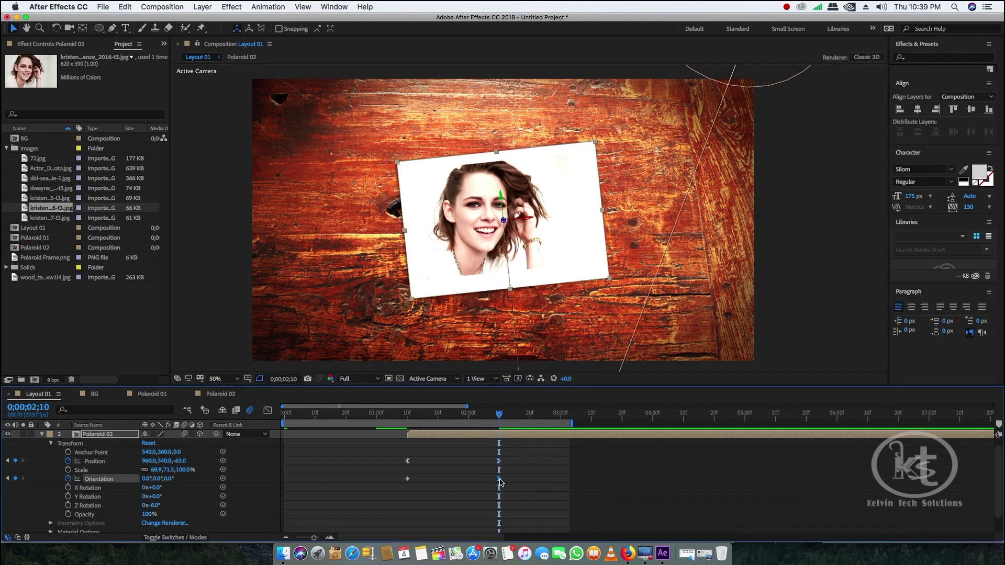
left_click(154, 506)
left_click_drag(155, 507, 166, 515)
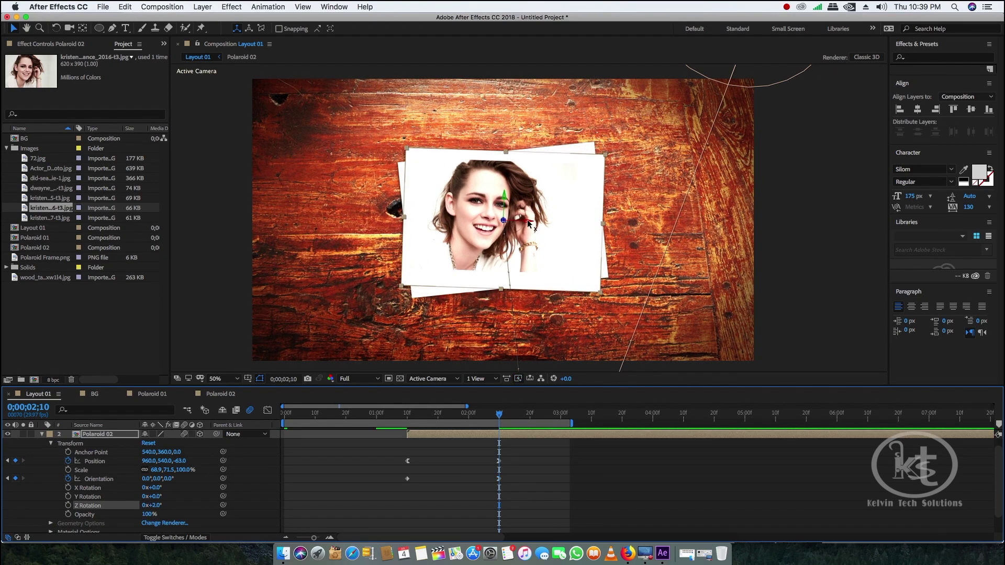
left_click_drag(528, 222, 556, 227)
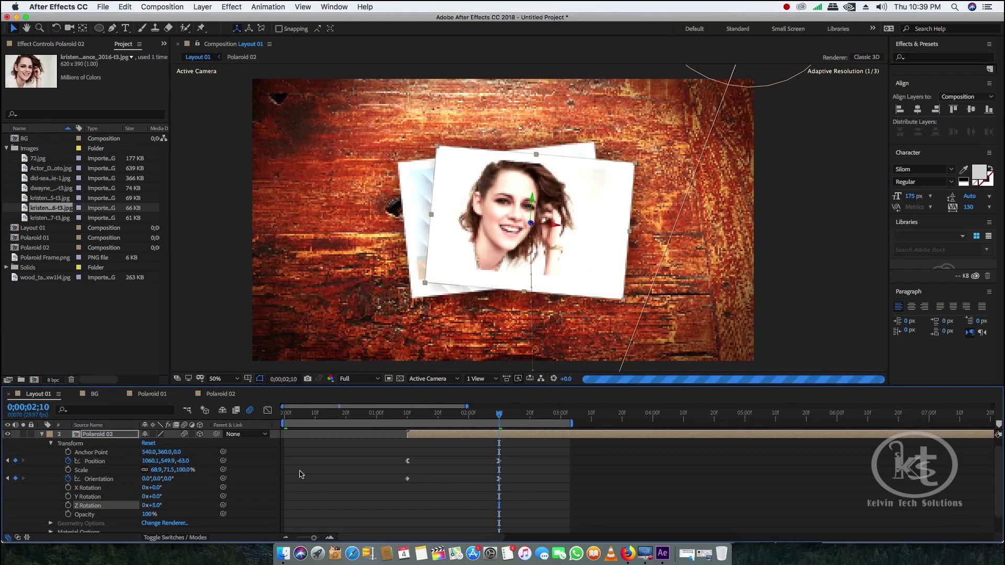
left_click_drag(152, 505, 374, 506)
Step: Play the two polaroid drops from the beginning and collapse Polaroid 02's properties
left_click(407, 479)
key("space")
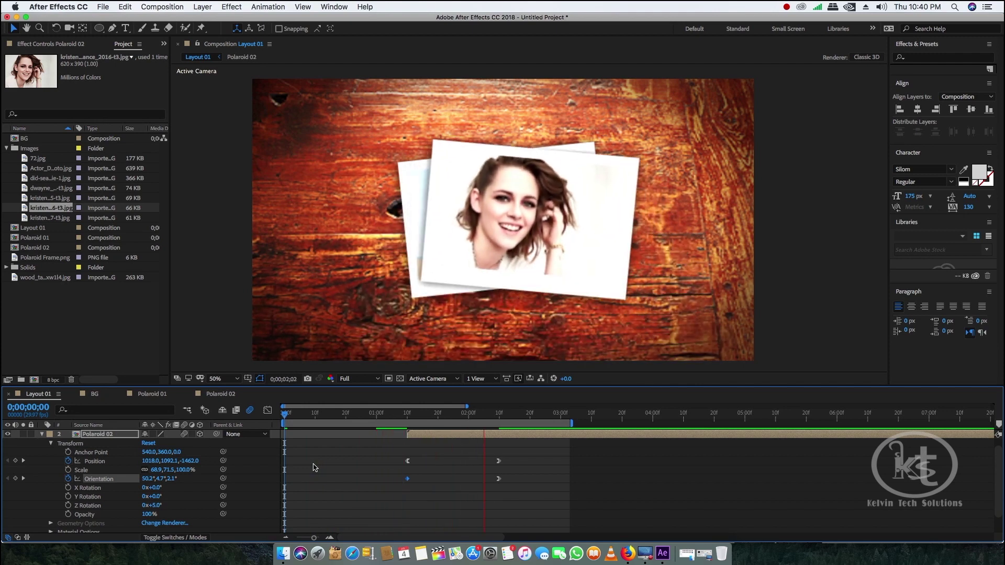
left_click(42, 435)
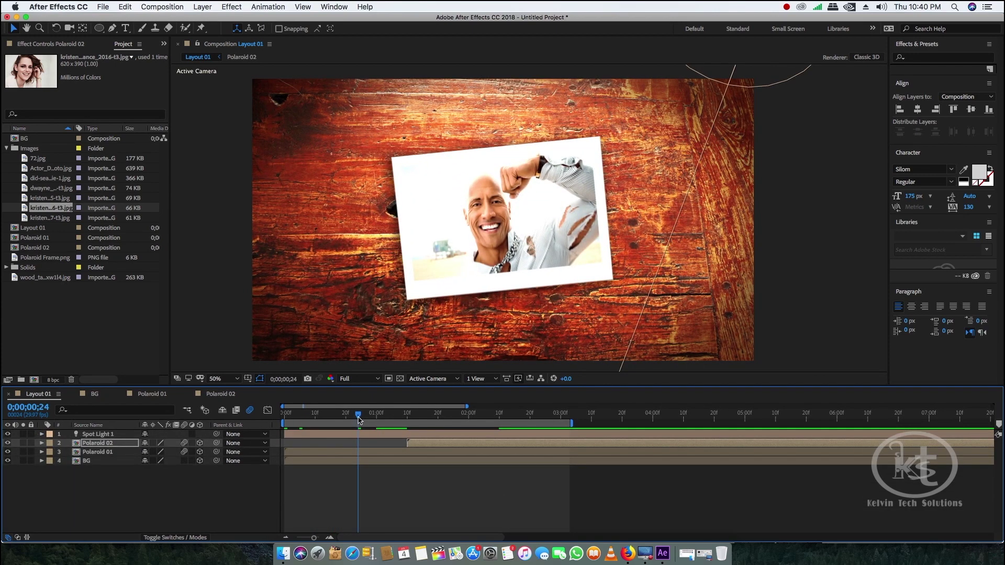
Step: At 0;00;03;00, duplicate the Polaroid 02 layer in Layout 01 and duplicate the Polaroid 02 composition in the project
left_click_drag(358, 420, 561, 450)
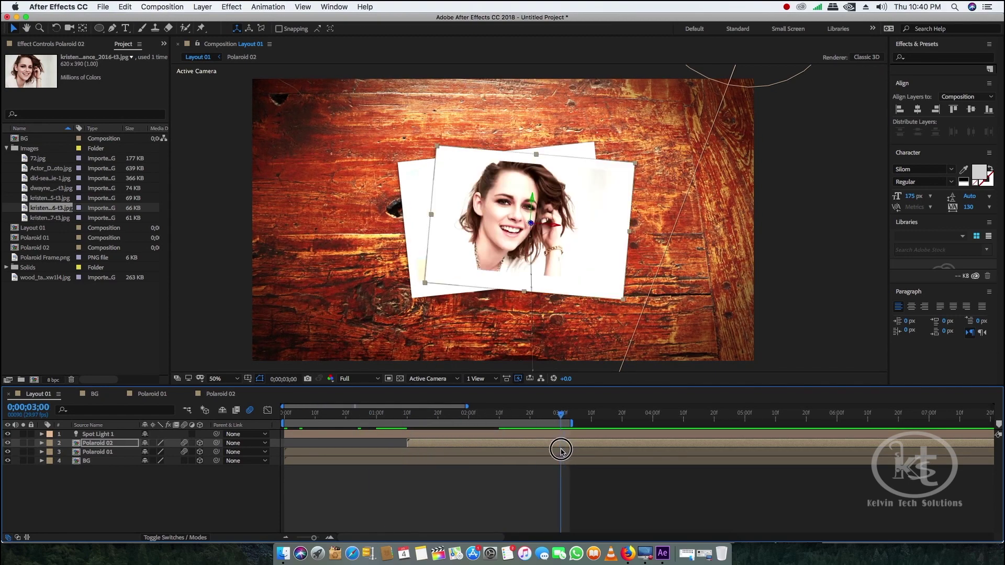
left_click(103, 445)
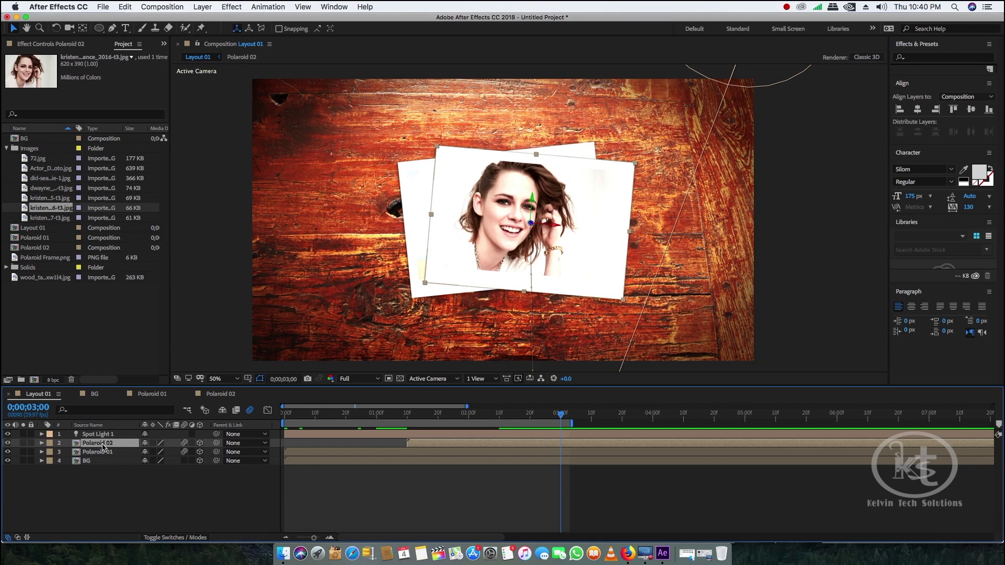
key("super+d")
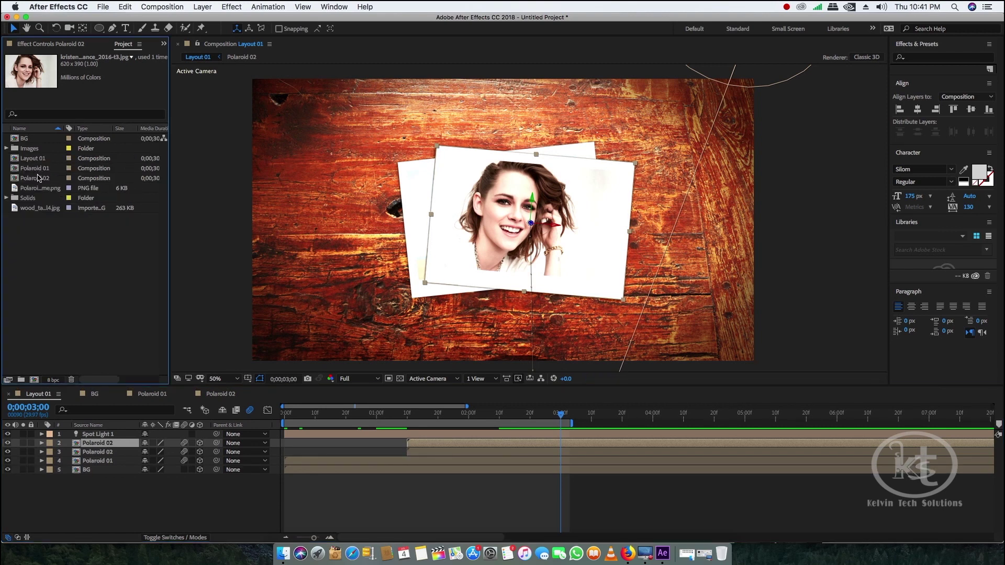
left_click(37, 178)
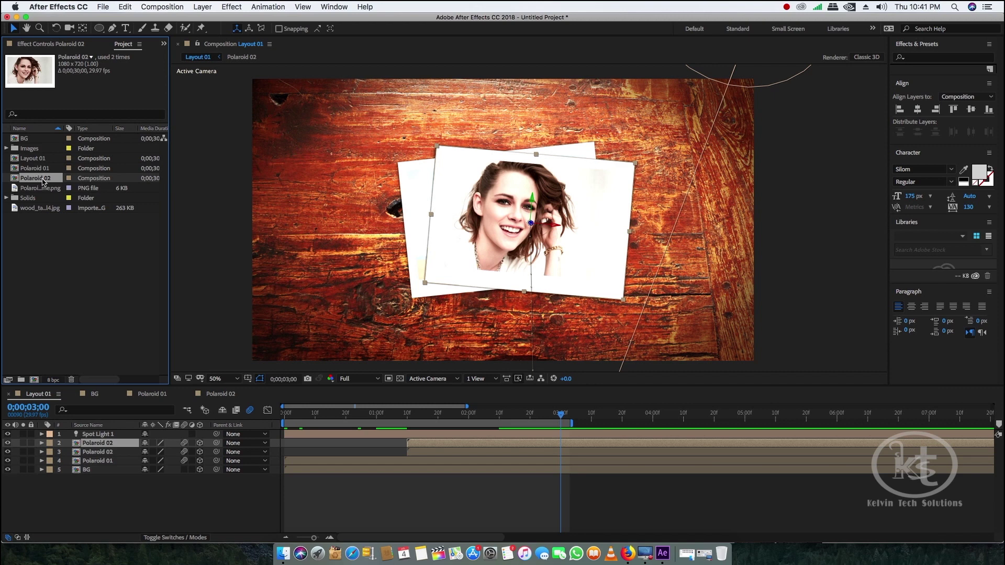
key("super+d")
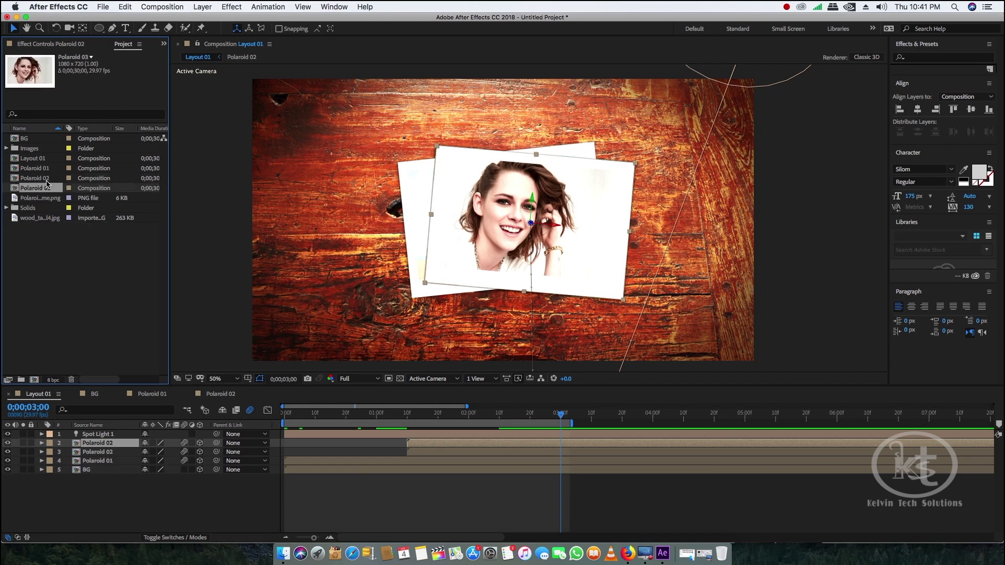
Step: Replace the upper Polaroid 02 layer with Polaroid 03 starting at 0;00;03;00, and extend the work area to cover its drop
left_click(103, 445)
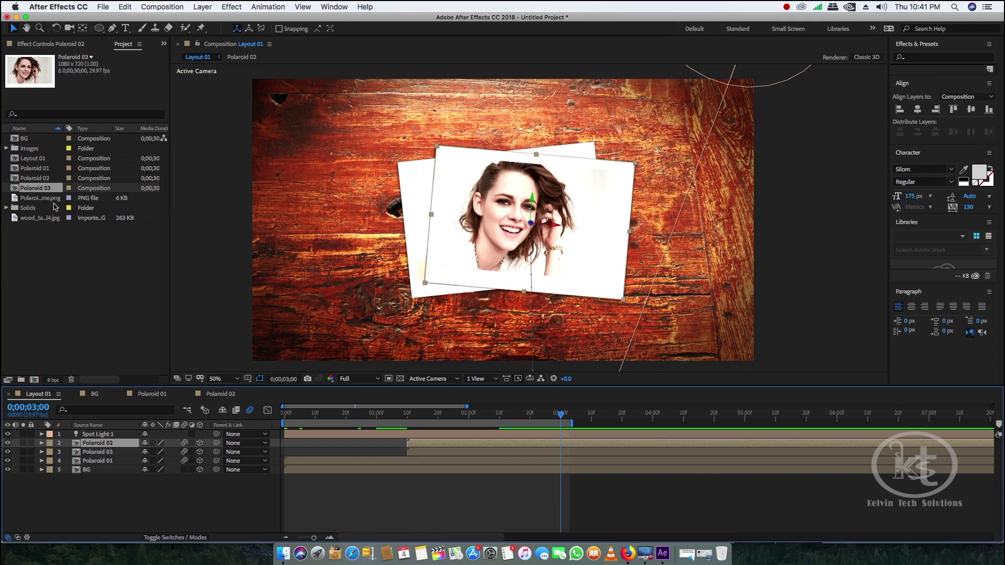
left_click_drag(43, 189, 105, 446)
left_click_drag(415, 446, 568, 439)
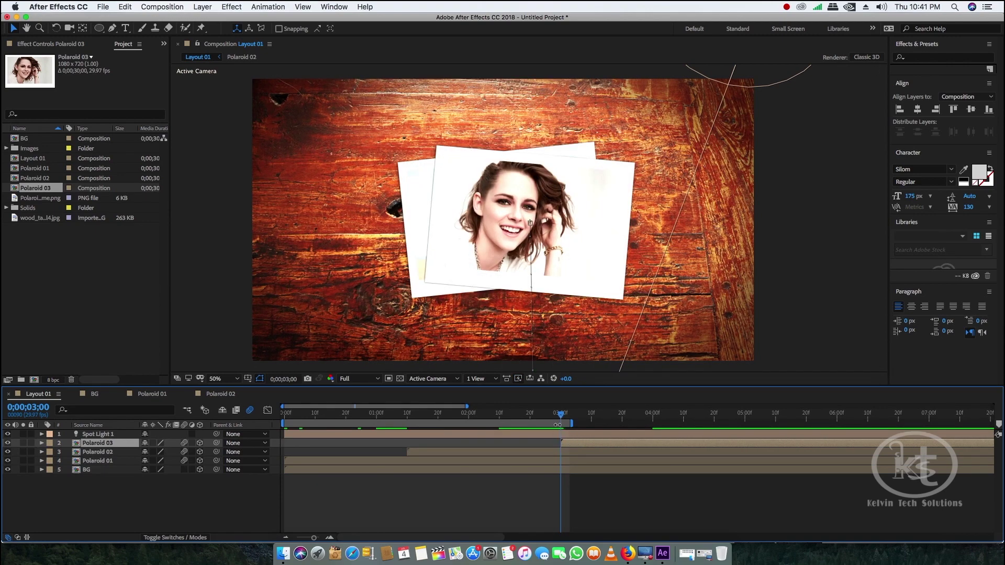
left_click_drag(571, 423, 681, 439)
left_click_drag(463, 412, 764, 423)
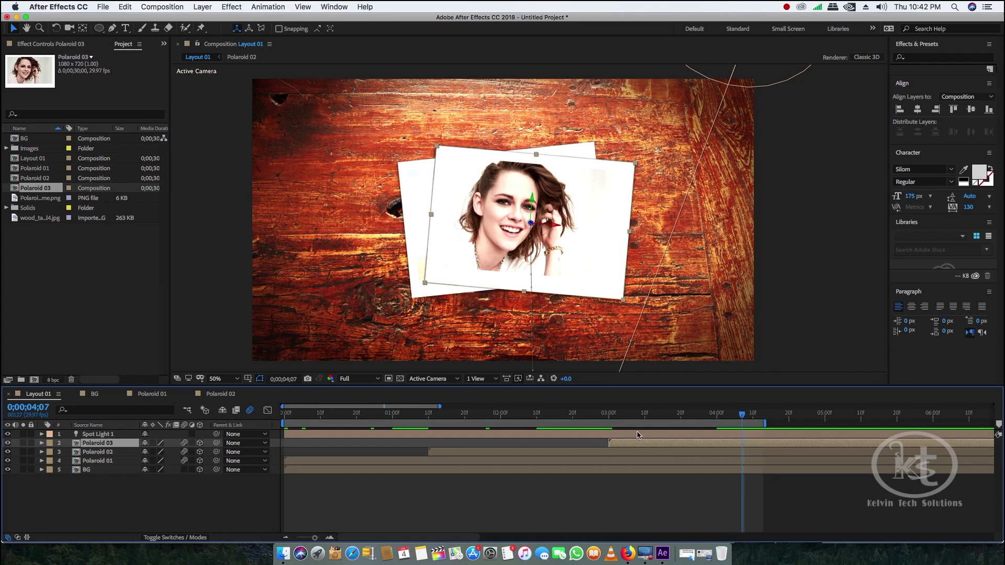
Step: In the Polaroid 03 composition, add the dwayne...2017-t3.jpg photo under the frame and delete the kristen...2016-t3.jpg layer
double_click(102, 444)
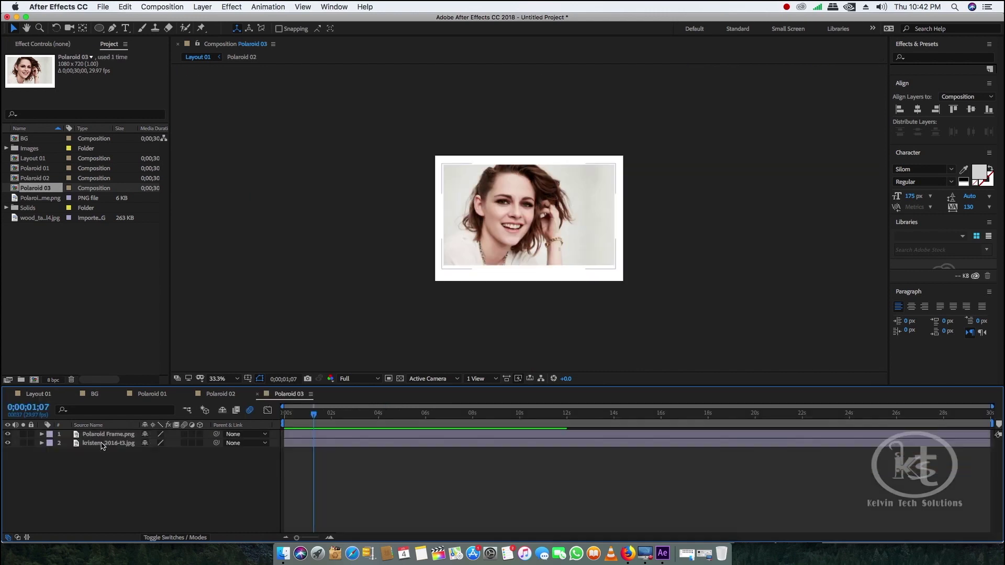
left_click(102, 442)
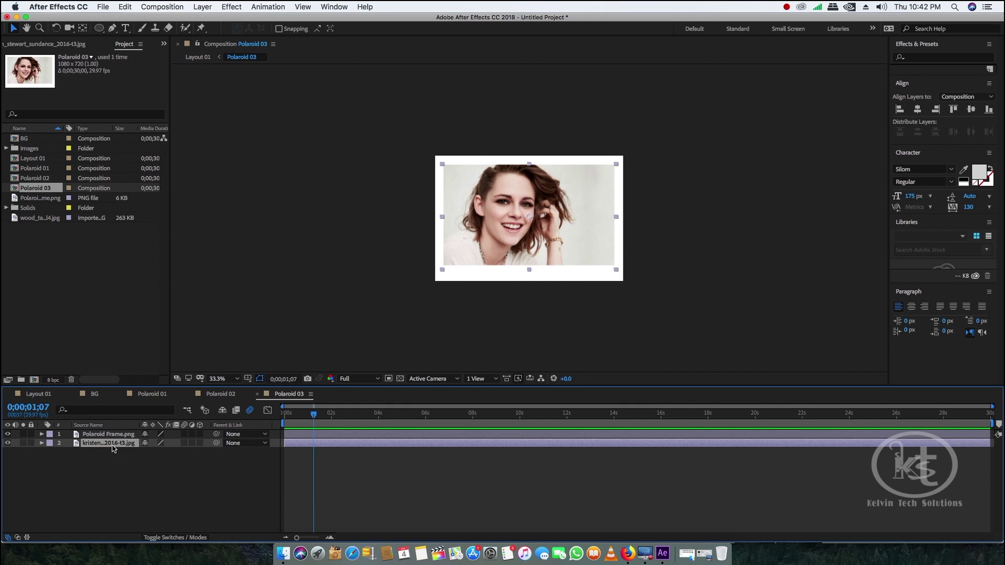
left_click(6, 149)
left_click(42, 168)
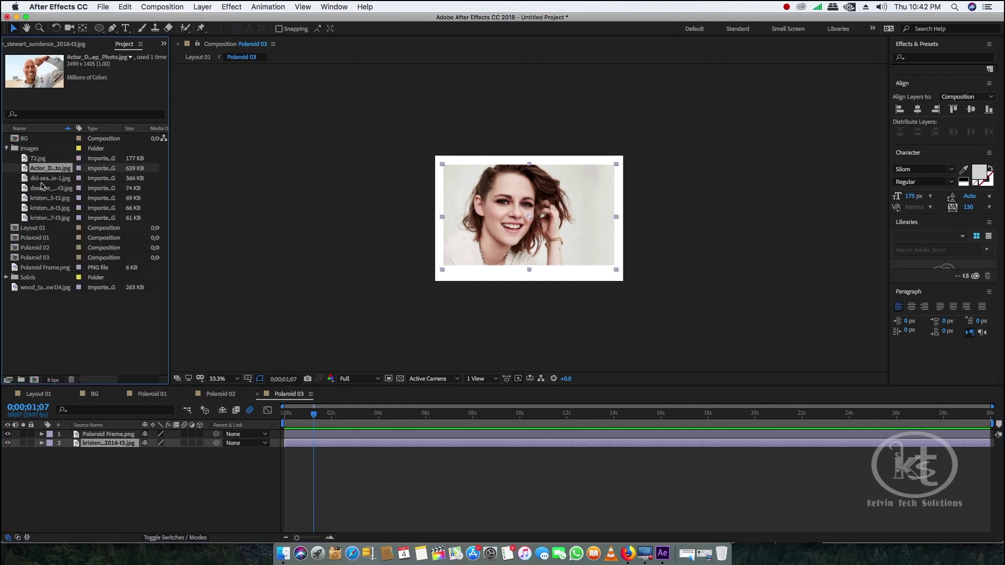
left_click(46, 179)
left_click(47, 188)
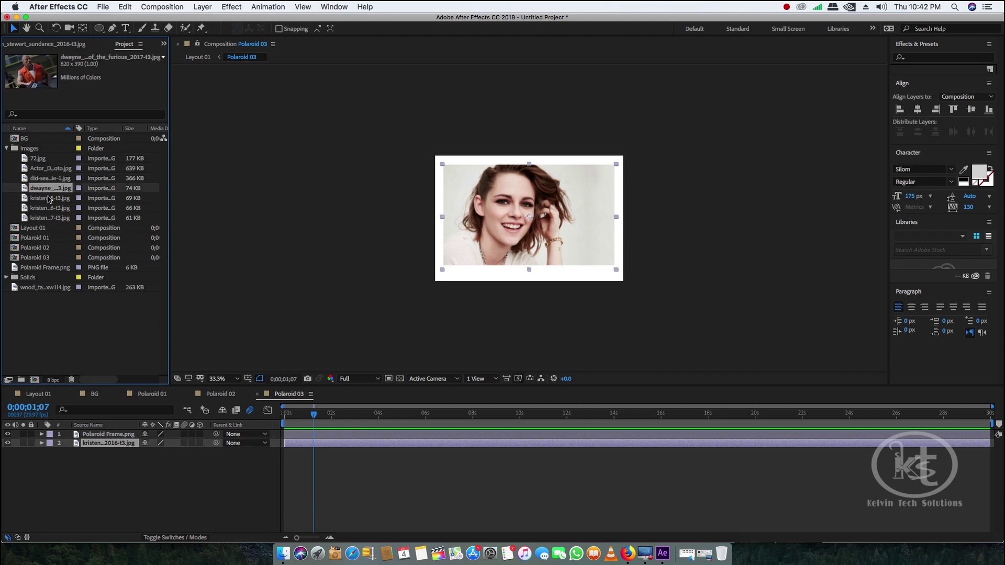
left_click_drag(44, 189, 105, 464)
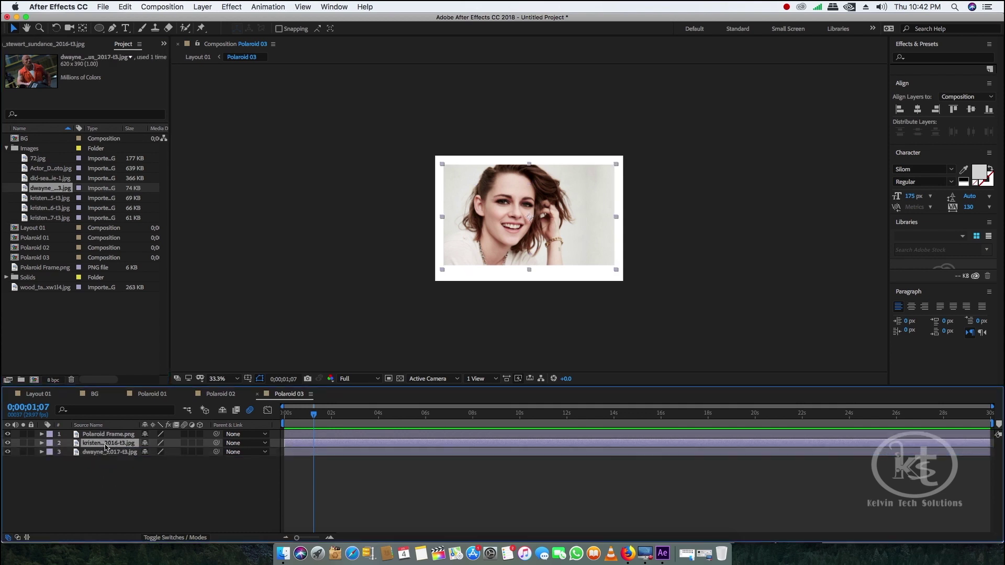
key("Delete")
Step: Scale up the dwayne...2017-t3.jpg photo so it fills the polaroid frame opening
left_click(106, 444)
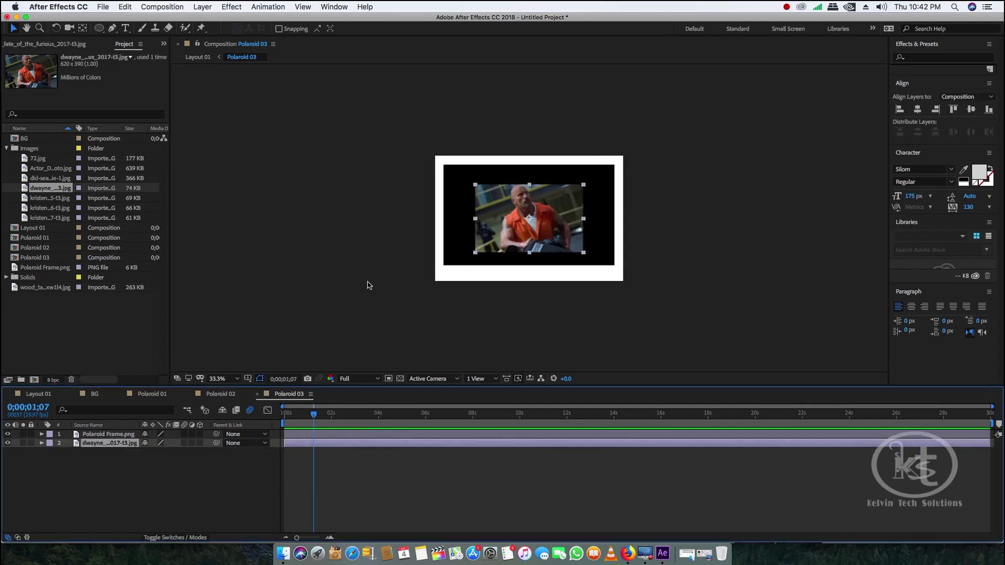
left_click_drag(477, 257, 440, 271)
left_click(532, 220)
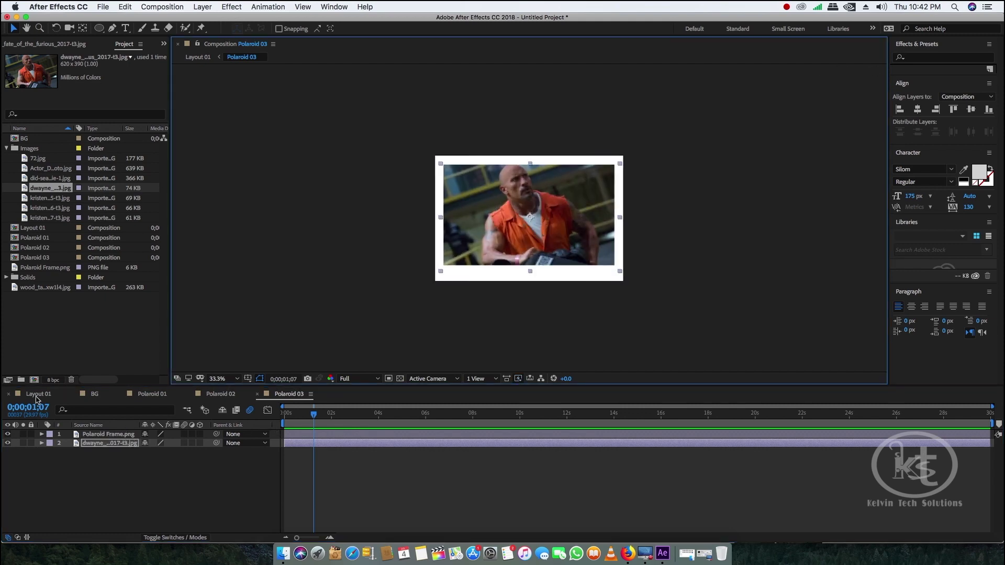
Step: Return to Layout 01 and play the three polaroid drops from the beginning
left_click(37, 394)
left_click_drag(740, 413, 285, 451)
key("space")
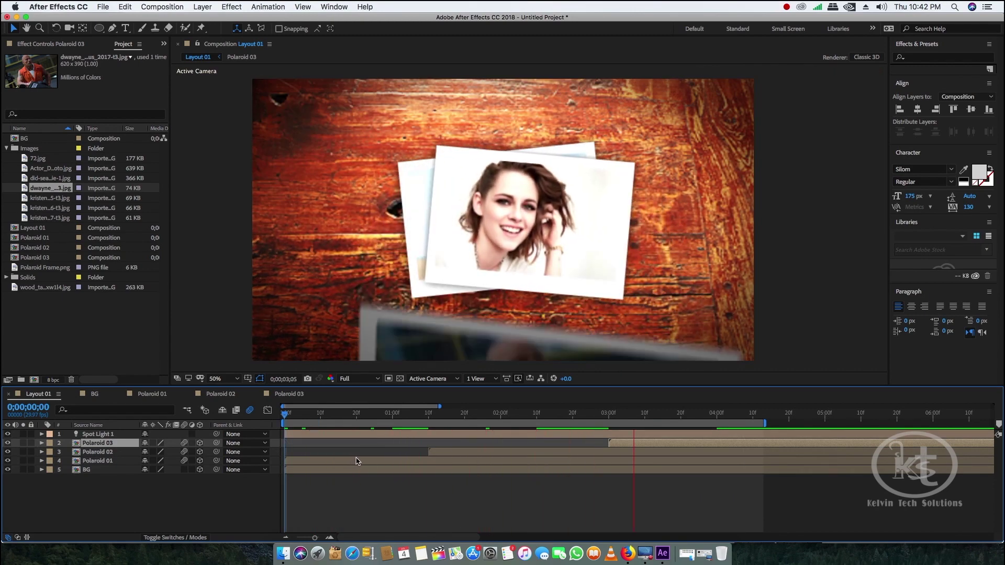
left_click(760, 421)
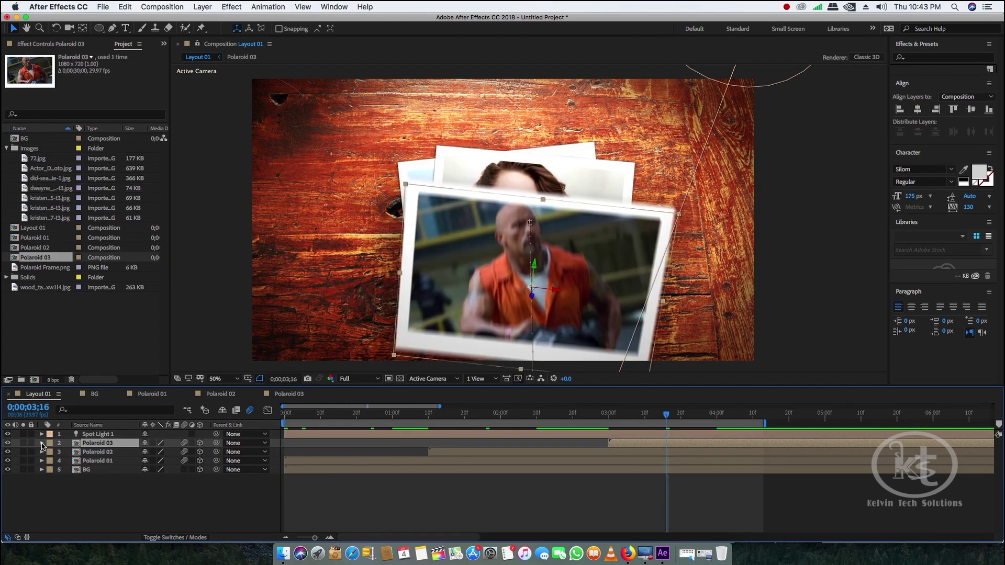
Step: Set Polaroid 03's Z position to -105 at its landing keyframe at 0;00;04;00
left_click(41, 443)
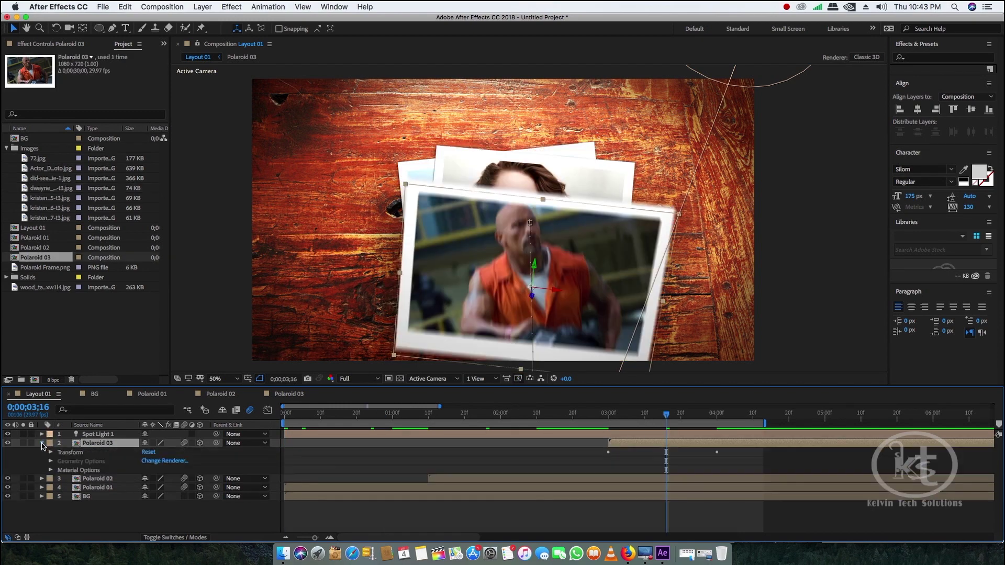
left_click(51, 453)
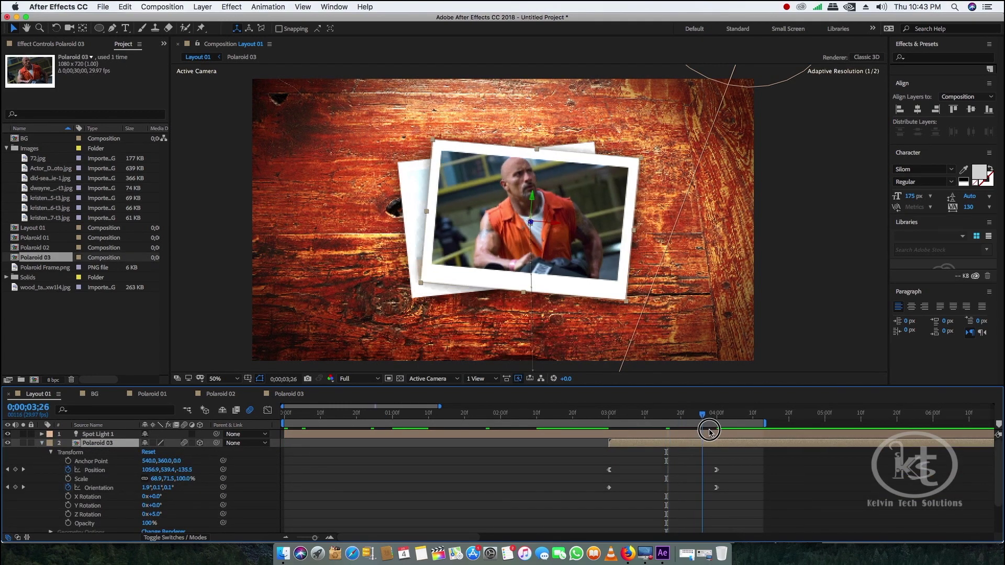
left_click_drag(666, 413, 717, 414)
left_click(717, 470)
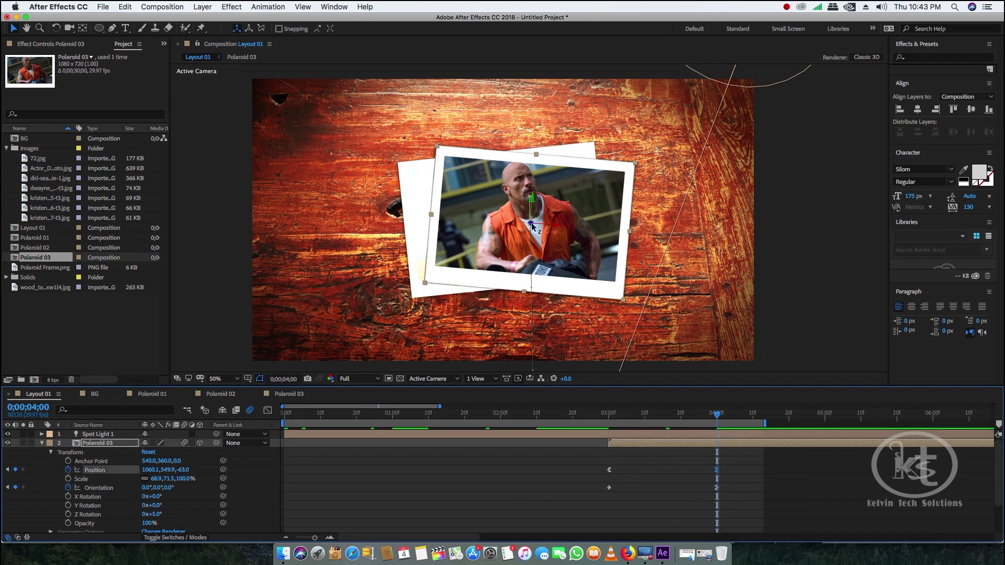
left_click_drag(532, 225, 544, 229)
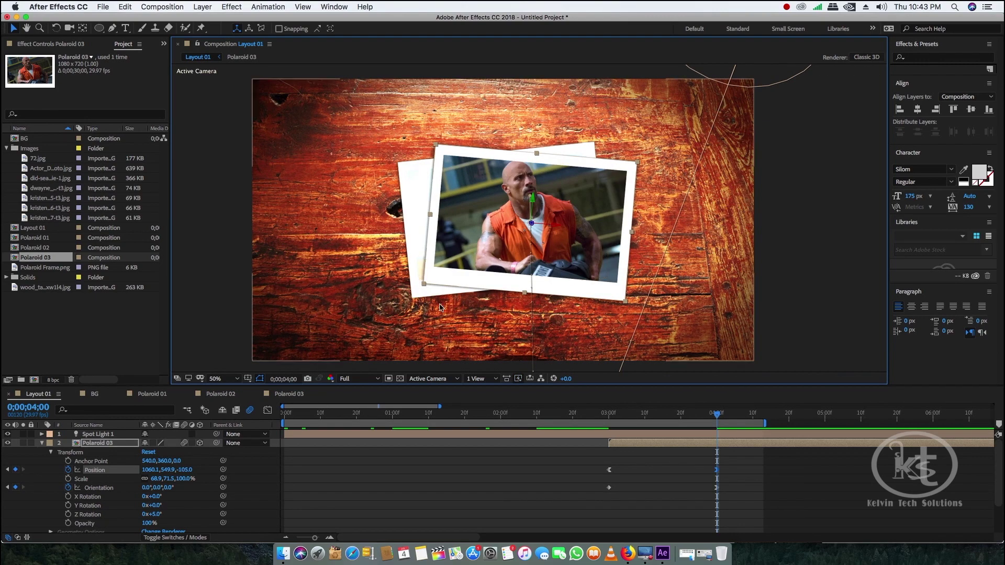
Step: Set Polaroid 03's Z rotation to -11° so it tilts against the polaroid beneath it
left_click(716, 488)
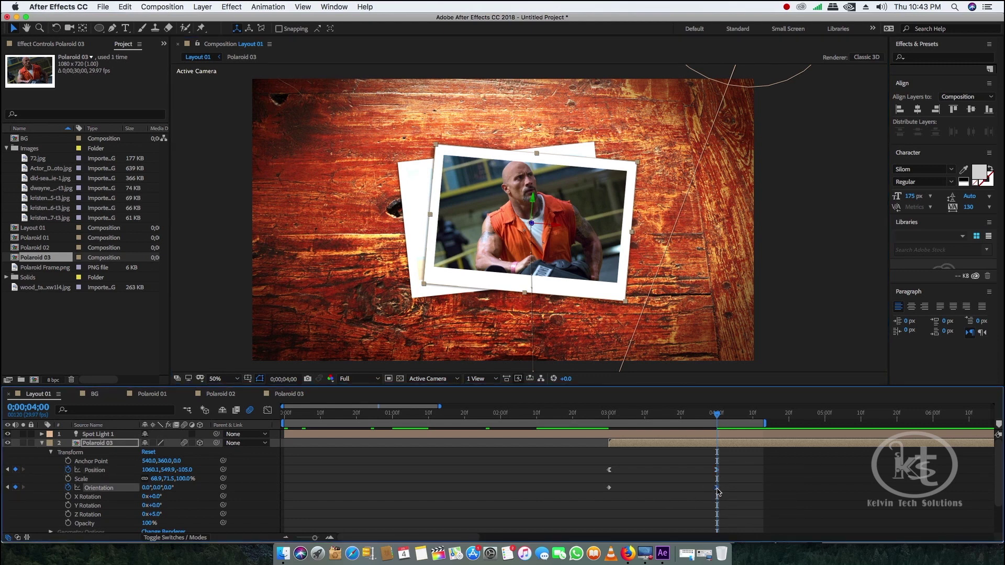
scroll(159, 506, "down", 1)
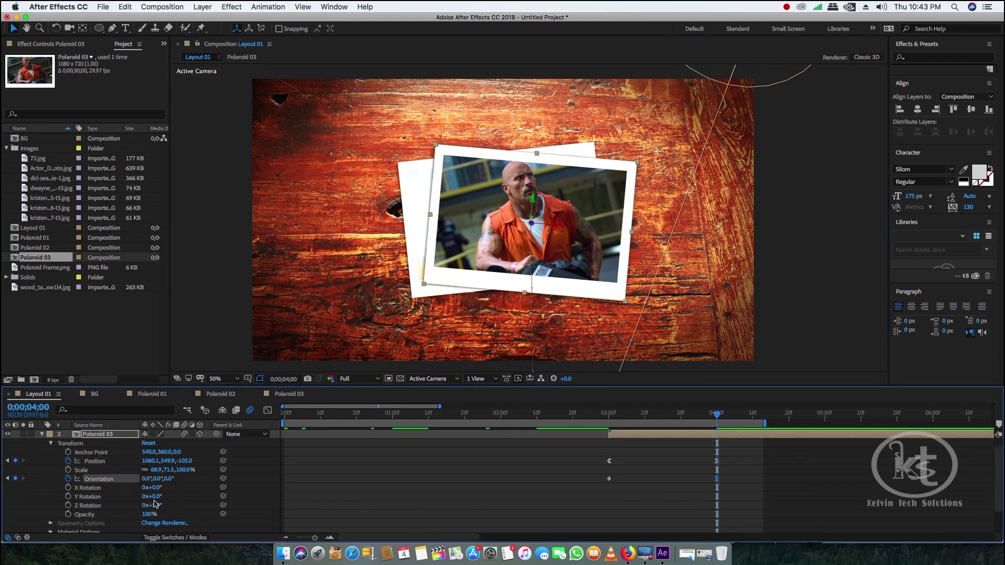
left_click_drag(155, 508, 149, 510)
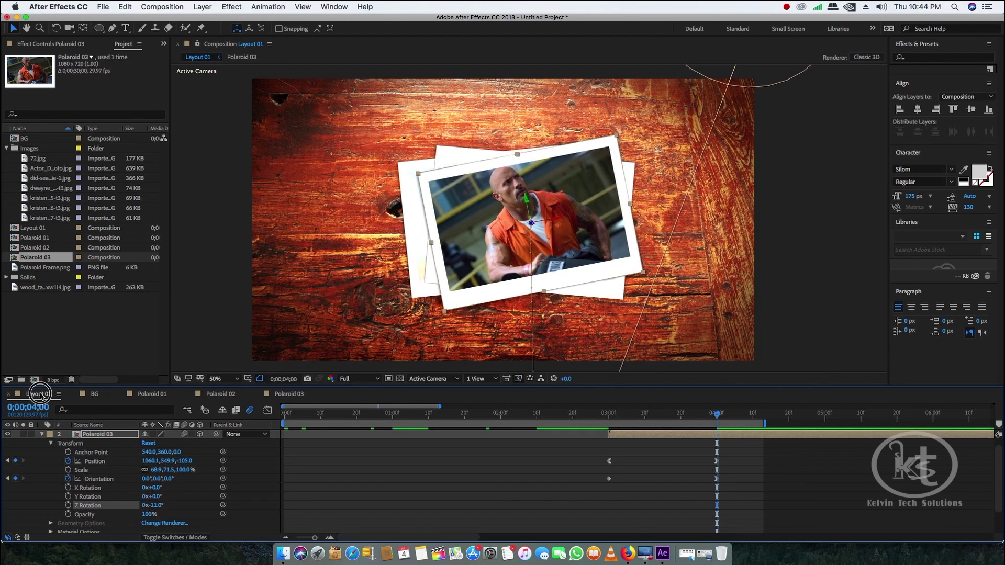
Step: Play the three polaroid drops from the beginning, and replay them in the maximized composition view at 100%
scroll(229, 484, "up", 1)
key("ctrl+grave")
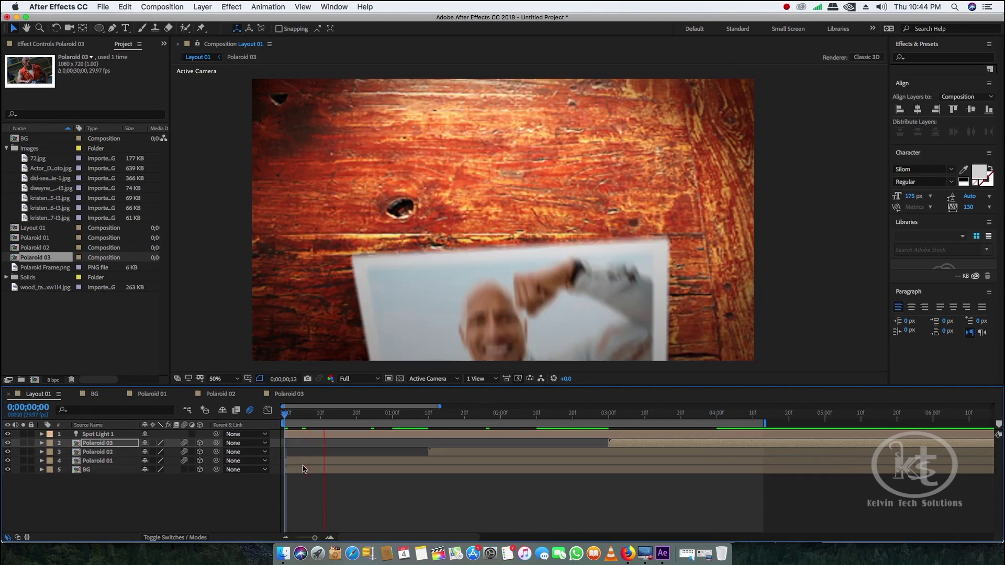
key("grave")
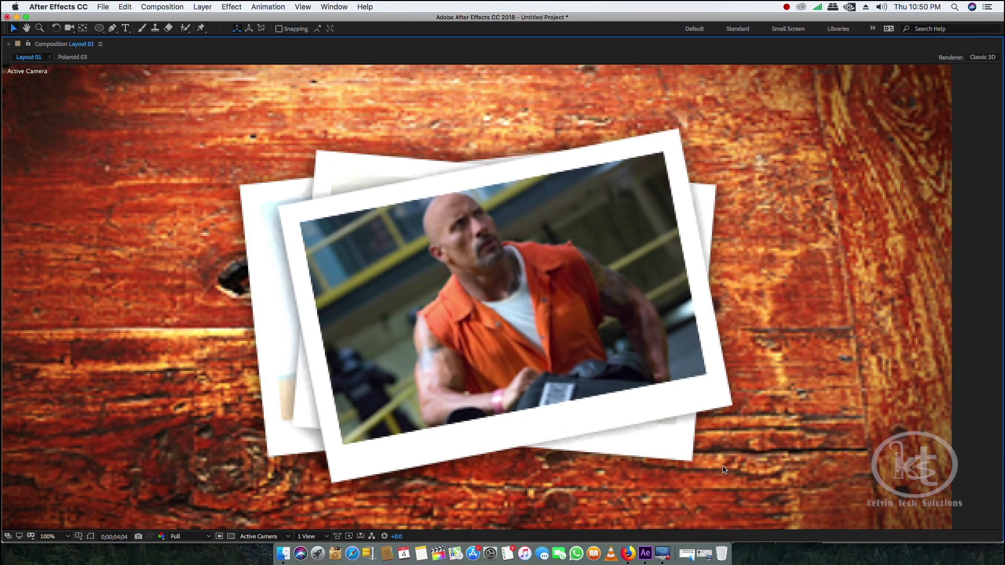
left_click(579, 425)
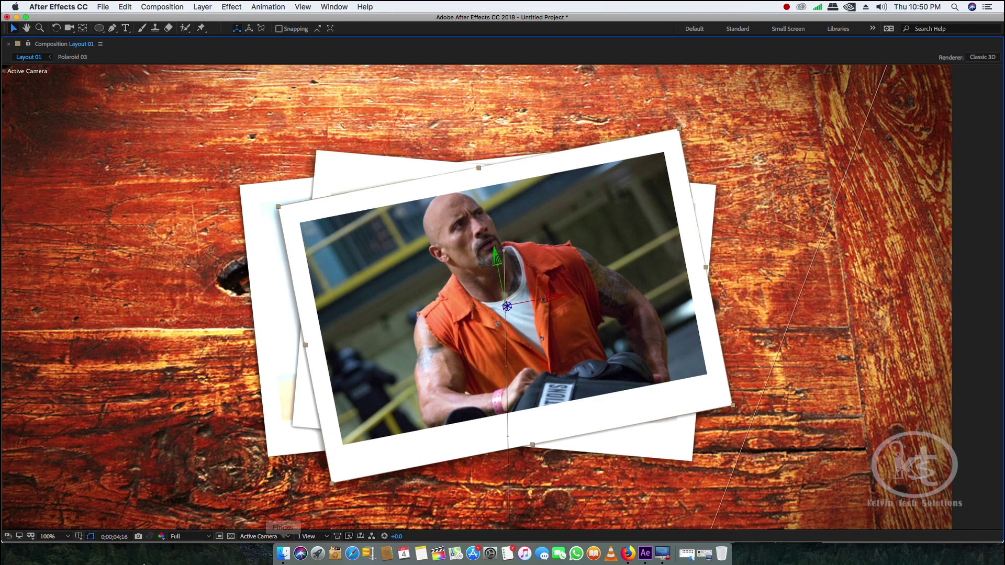
left_click(66, 536)
key("space")
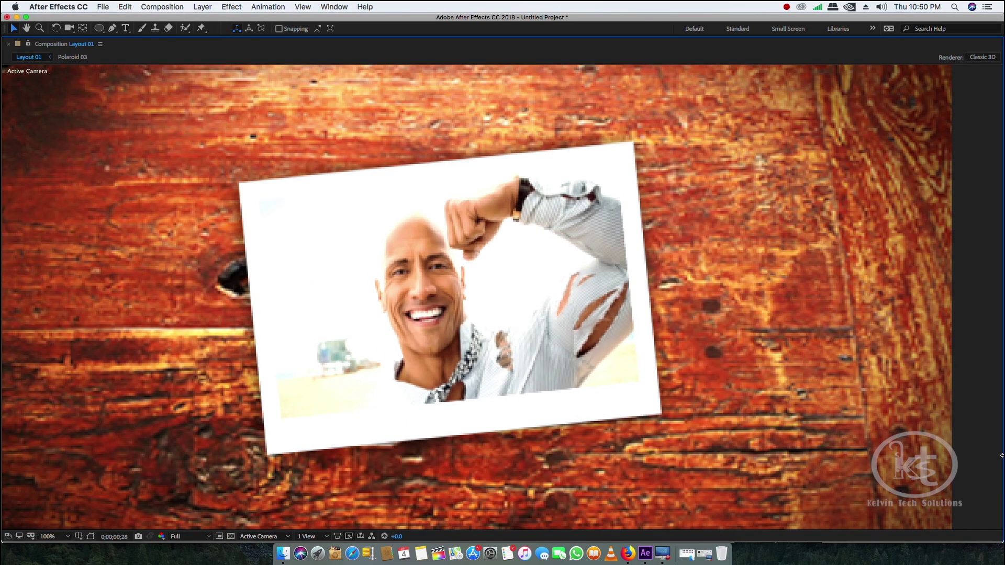